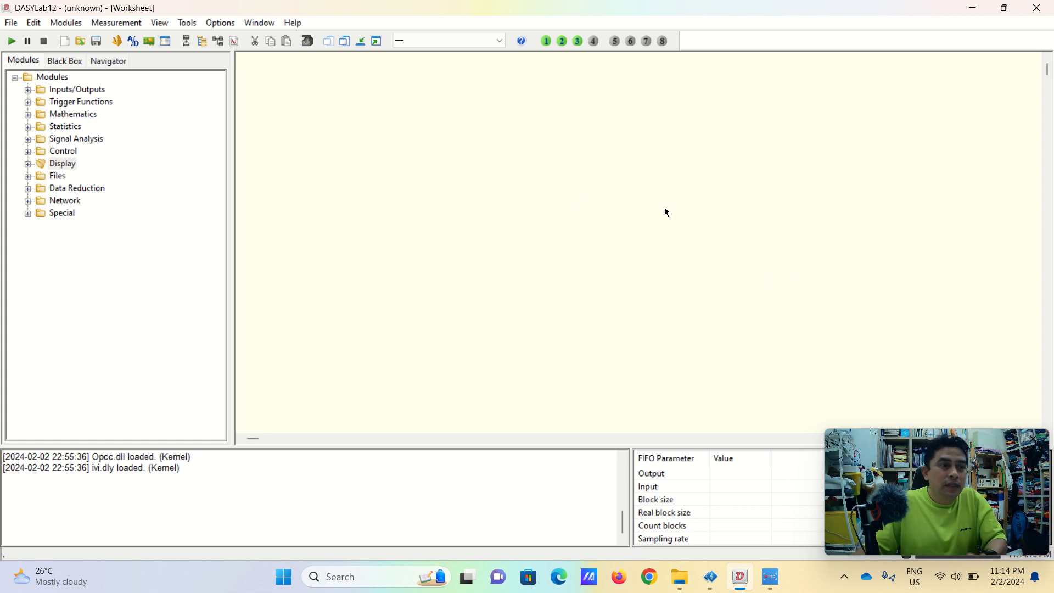
click(11, 24)
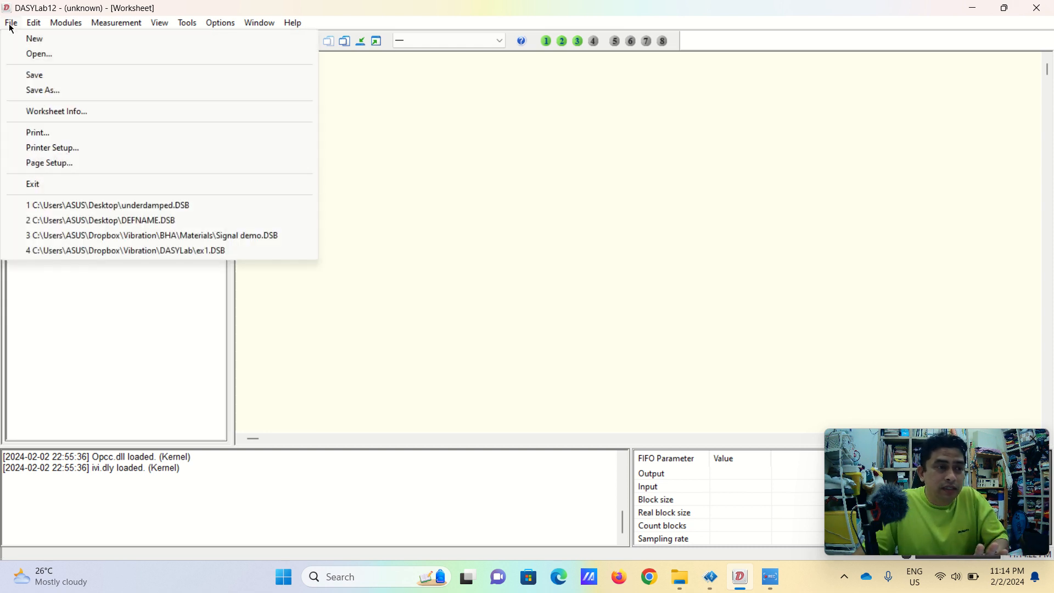
mouse_move(38, 27)
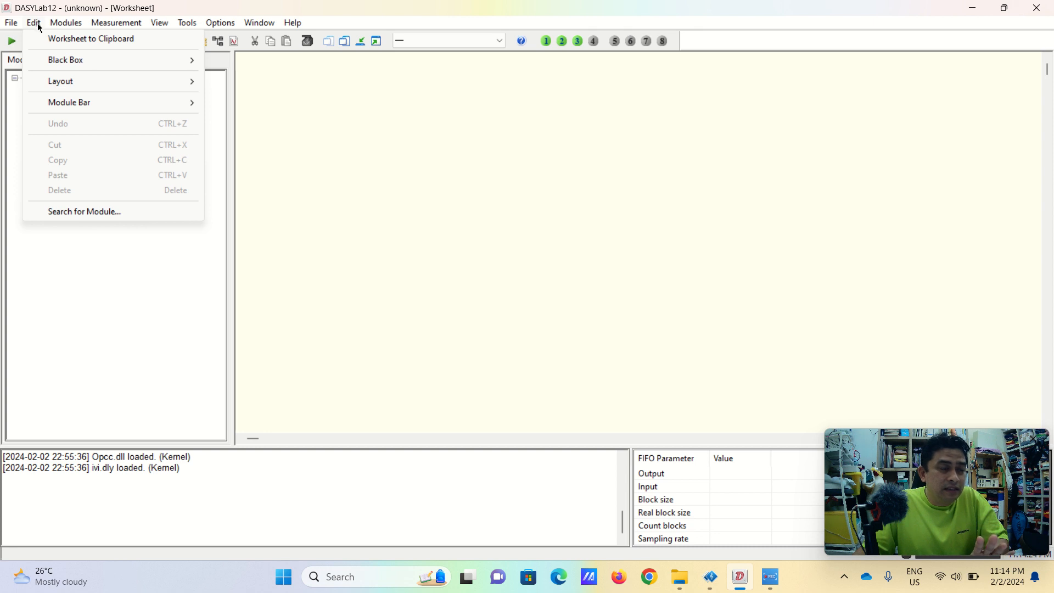
mouse_move(72, 28)
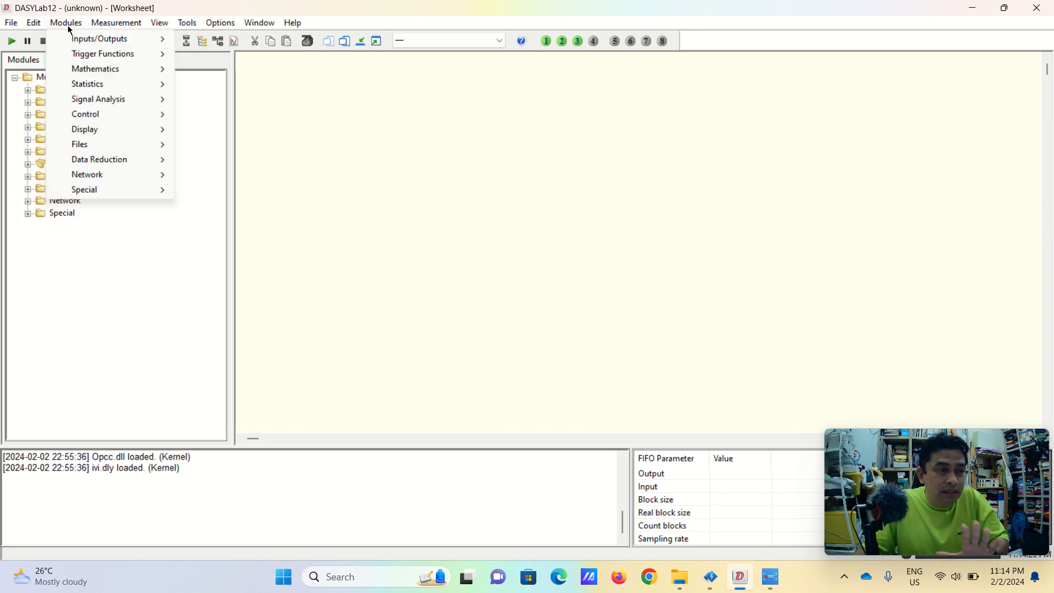
mouse_move(154, 27)
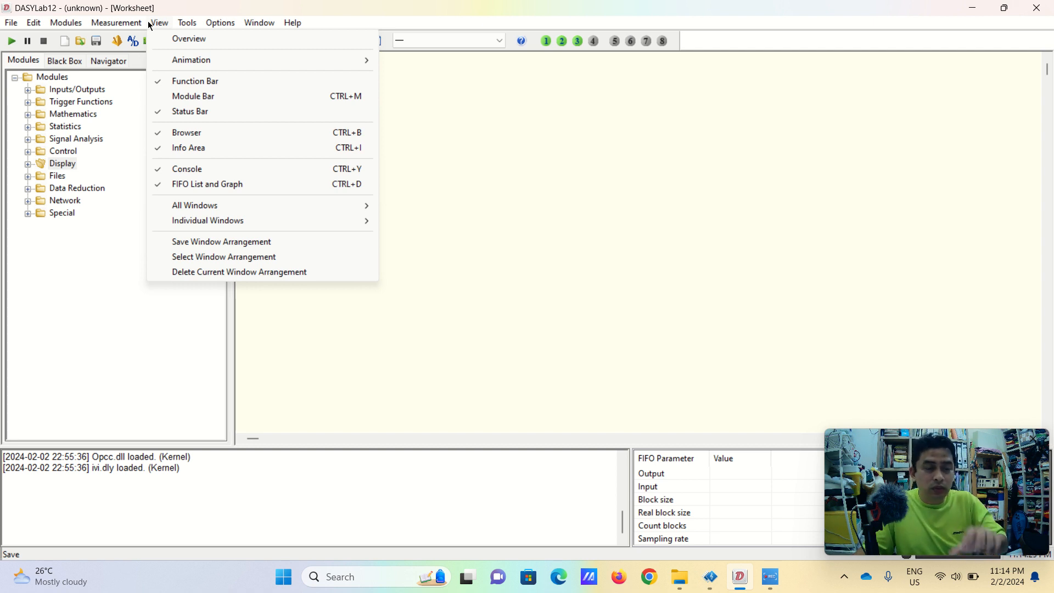
mouse_move(209, 31)
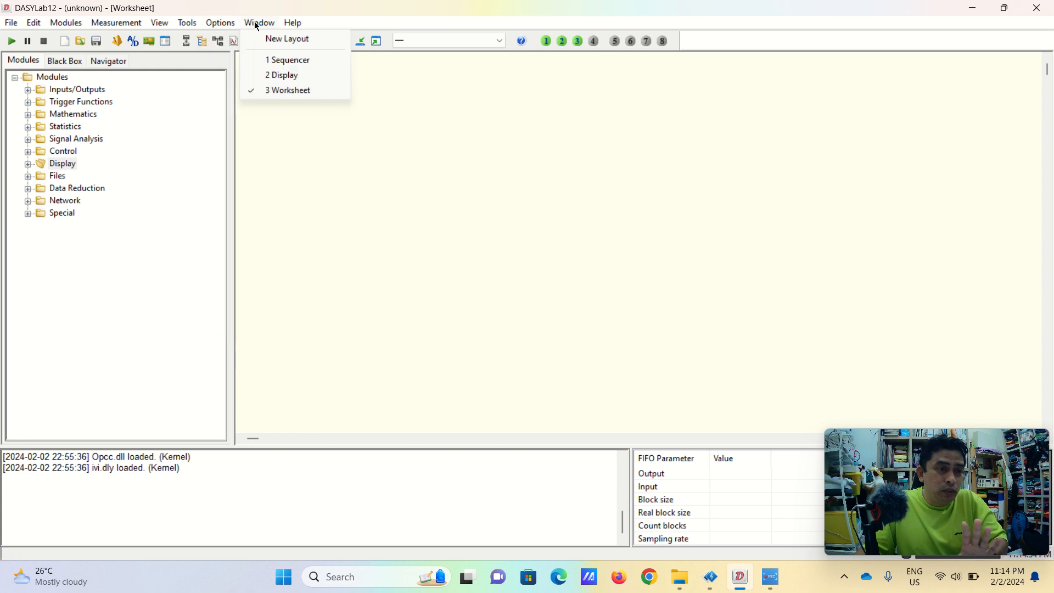
mouse_move(295, 22)
click(450, 8)
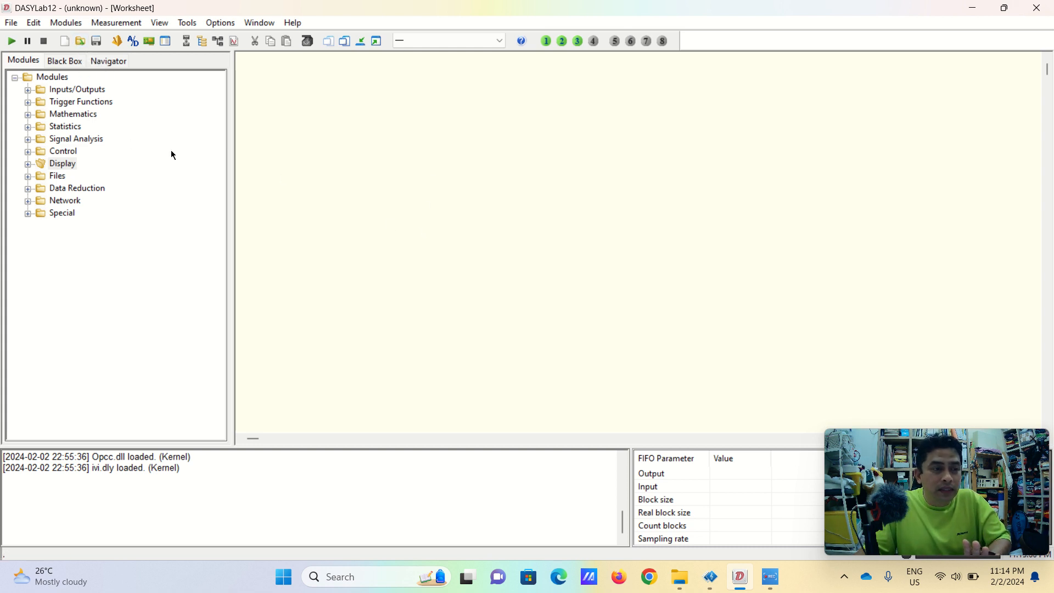
click(106, 234)
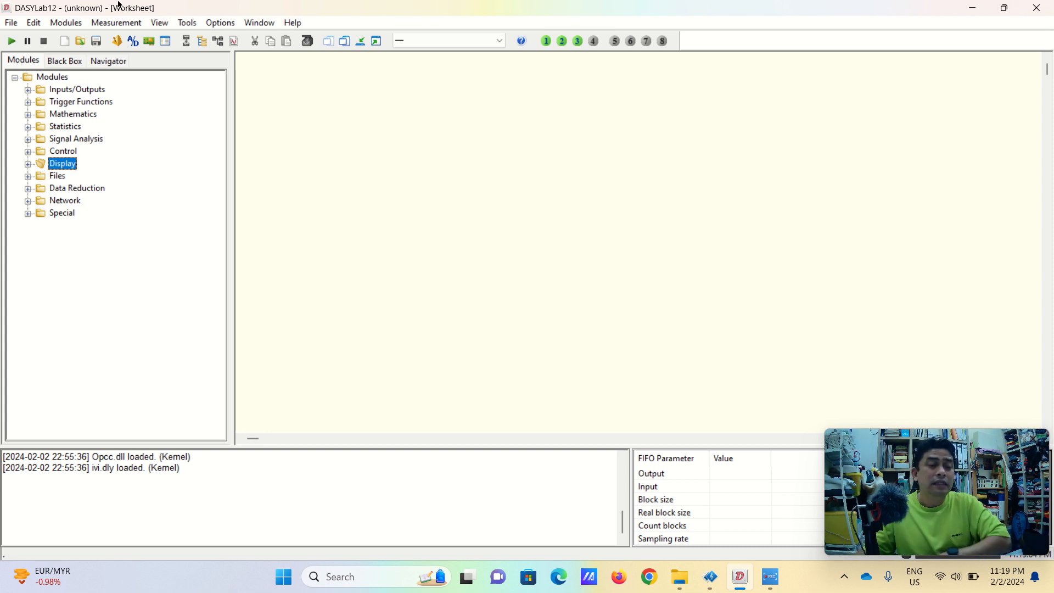
- Place a Generator module from the Control group, without modulation, in the upper-left area of the worksheet
click(28, 152)
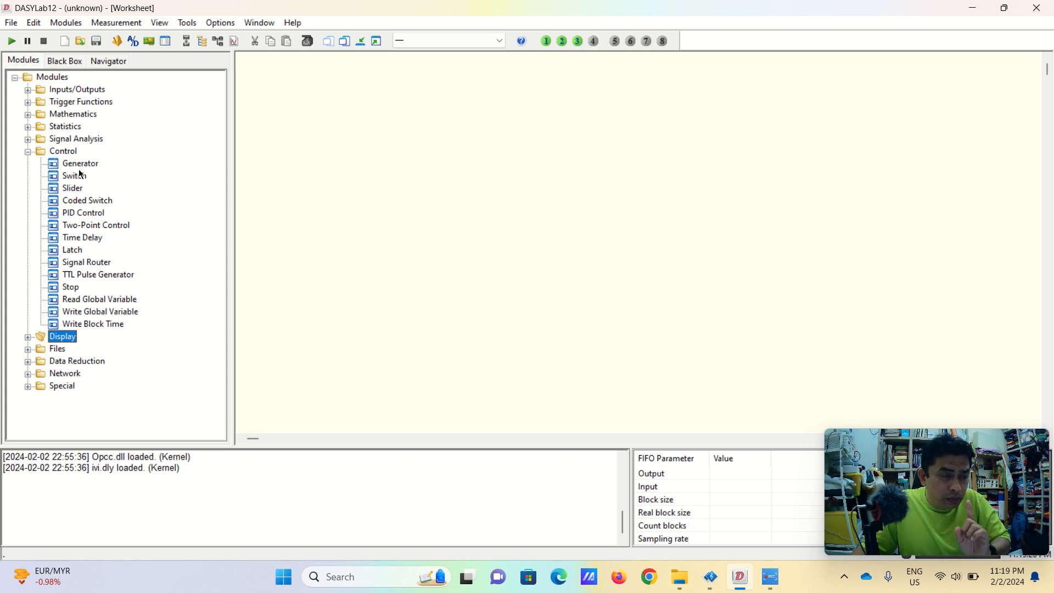
click(73, 165)
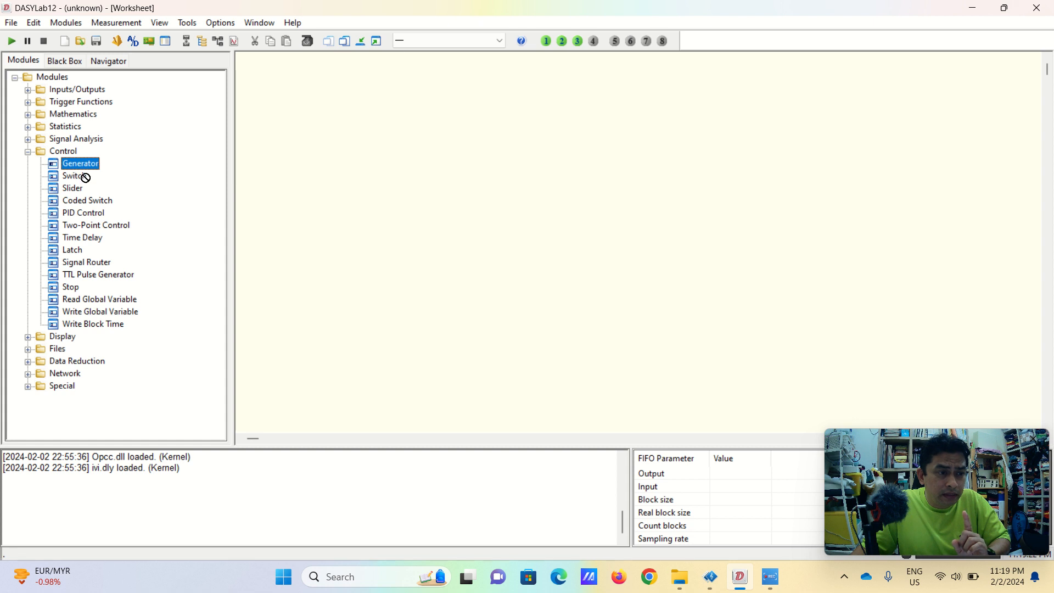
click(64, 152)
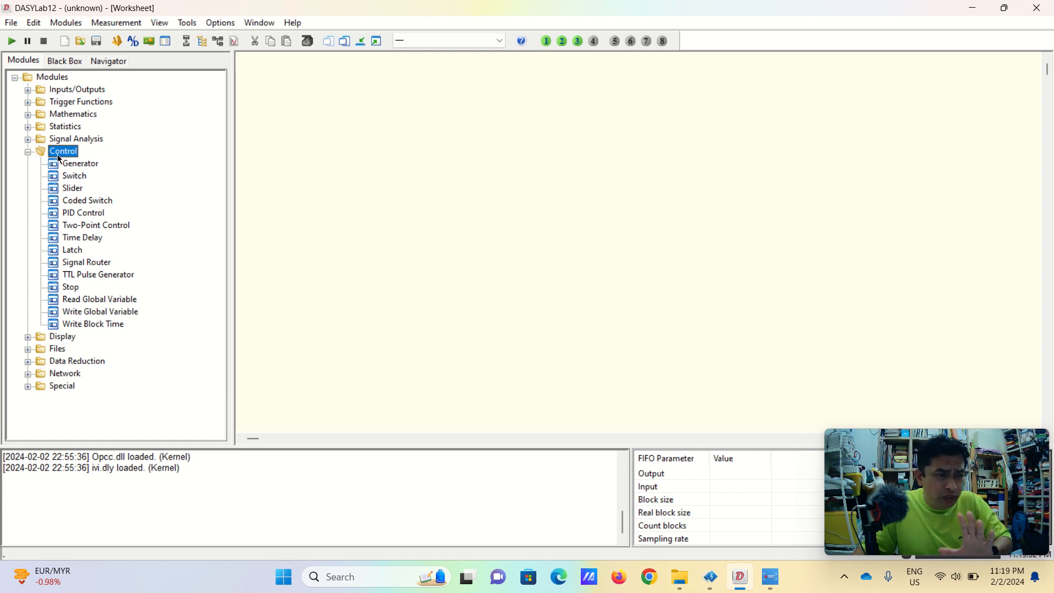
click(88, 167)
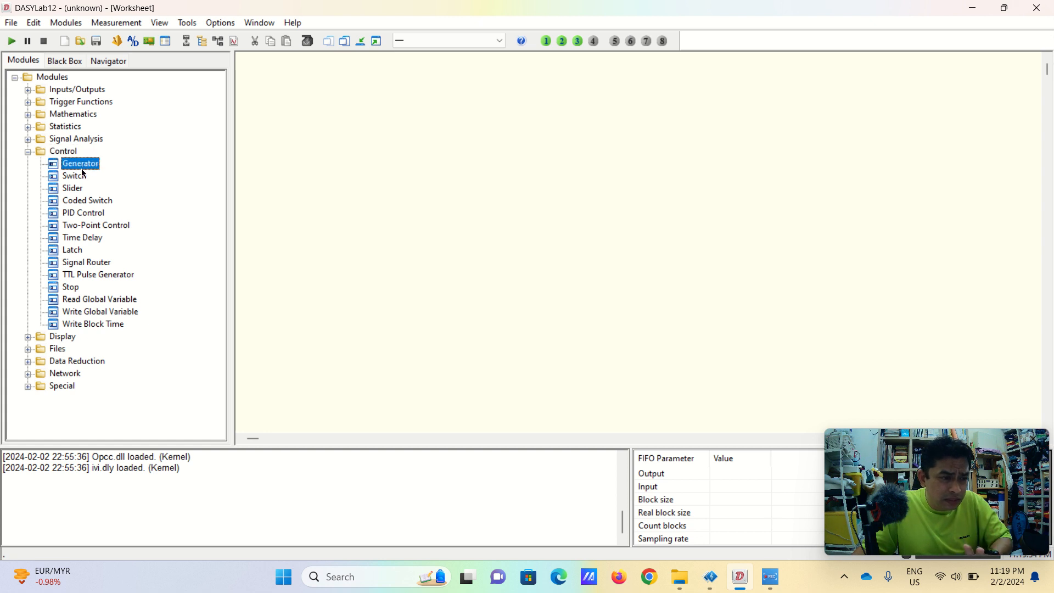
click(93, 328)
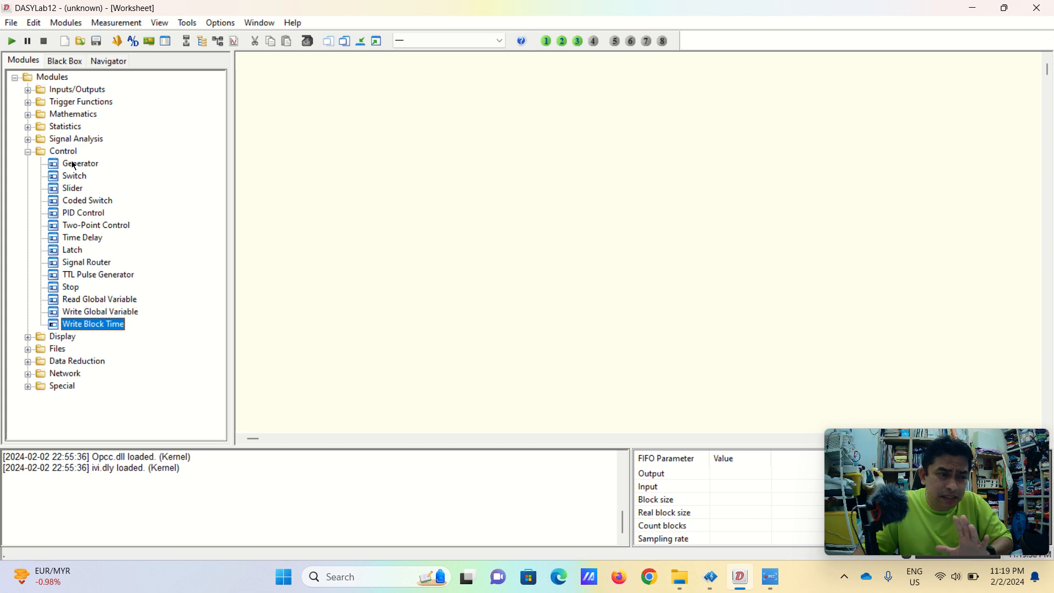
click(75, 165)
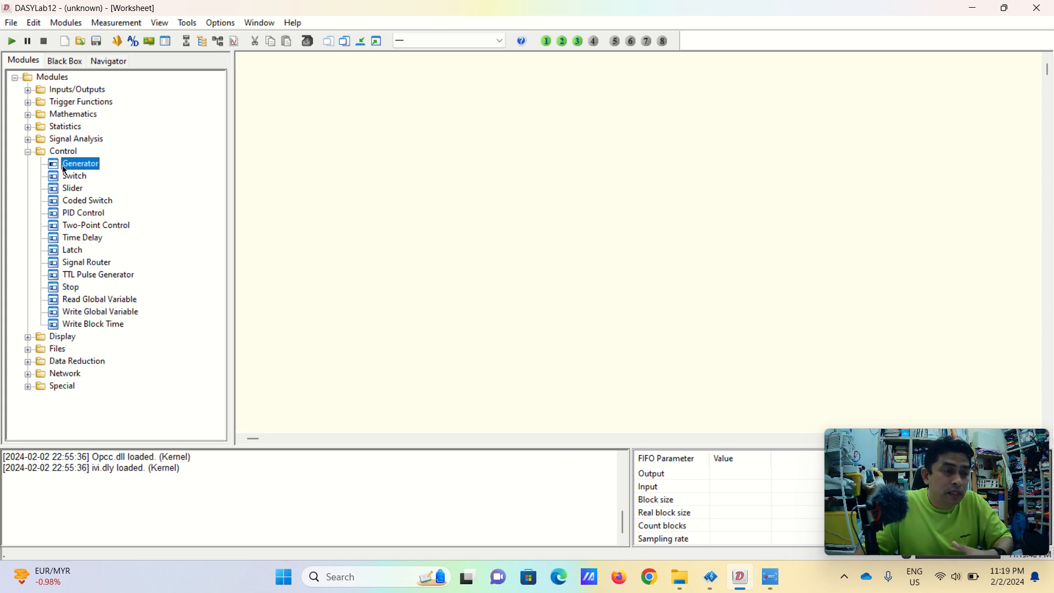
drag(63, 167, 320, 192)
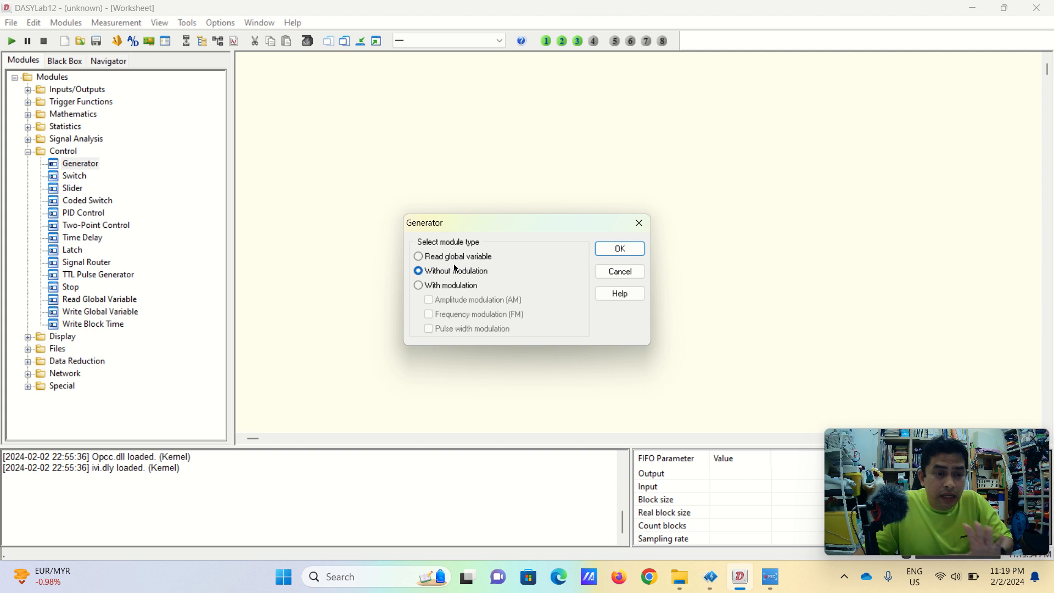
click(443, 286)
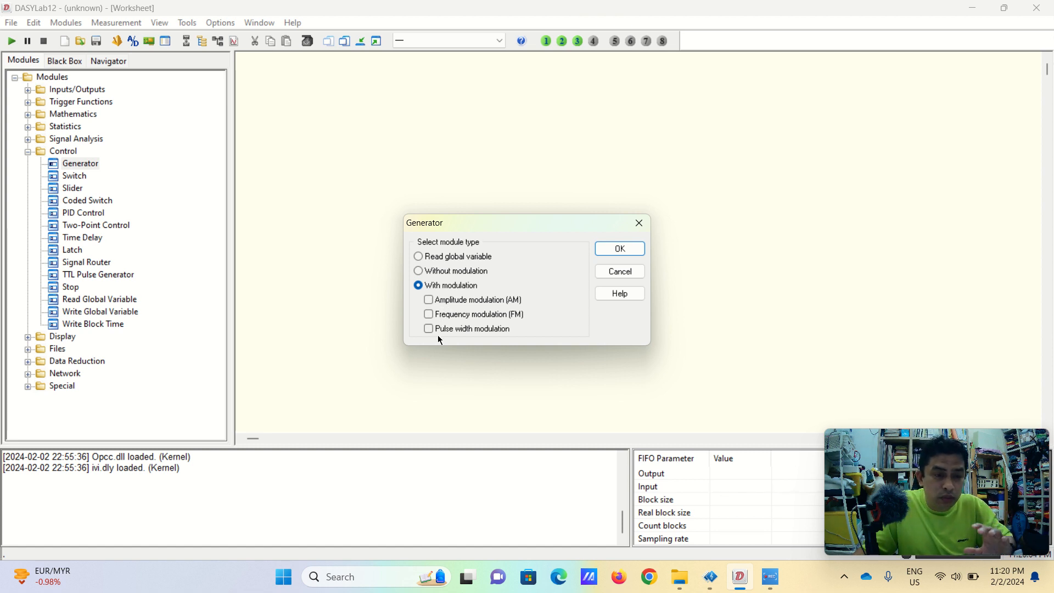
click(430, 275)
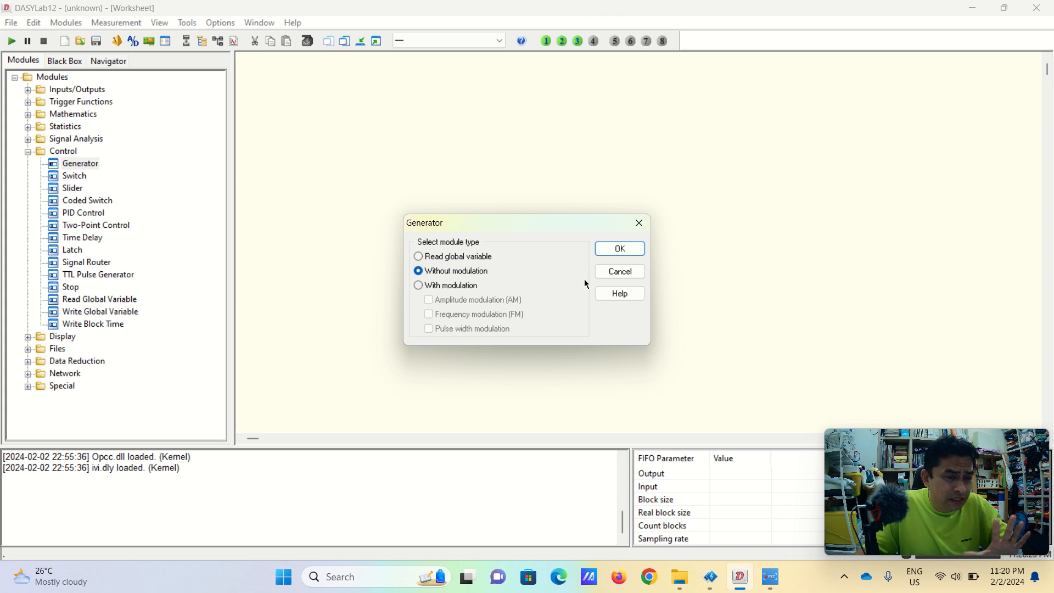
click(619, 249)
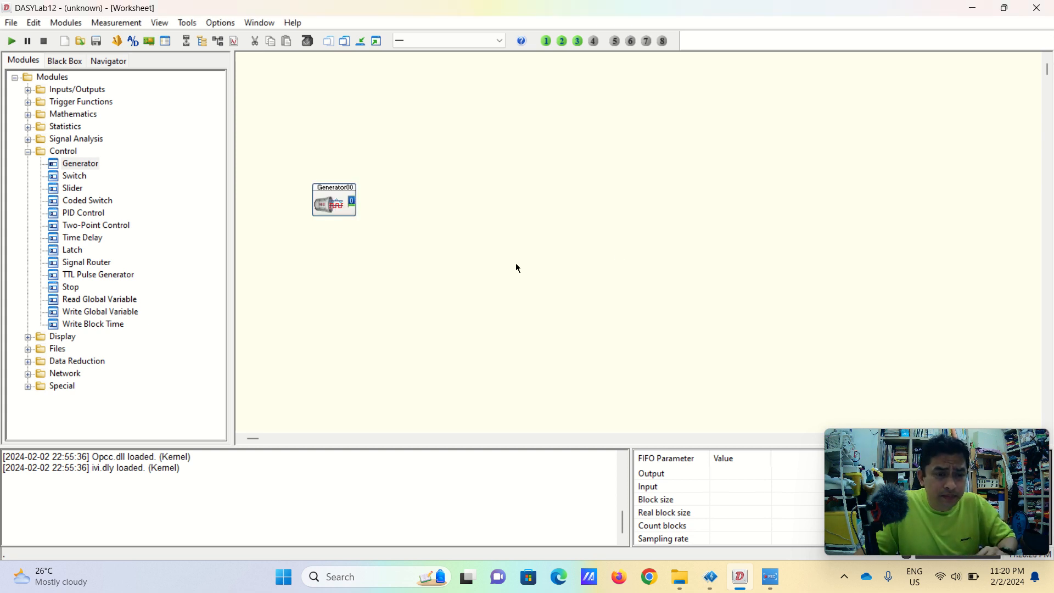
drag(332, 207, 365, 185)
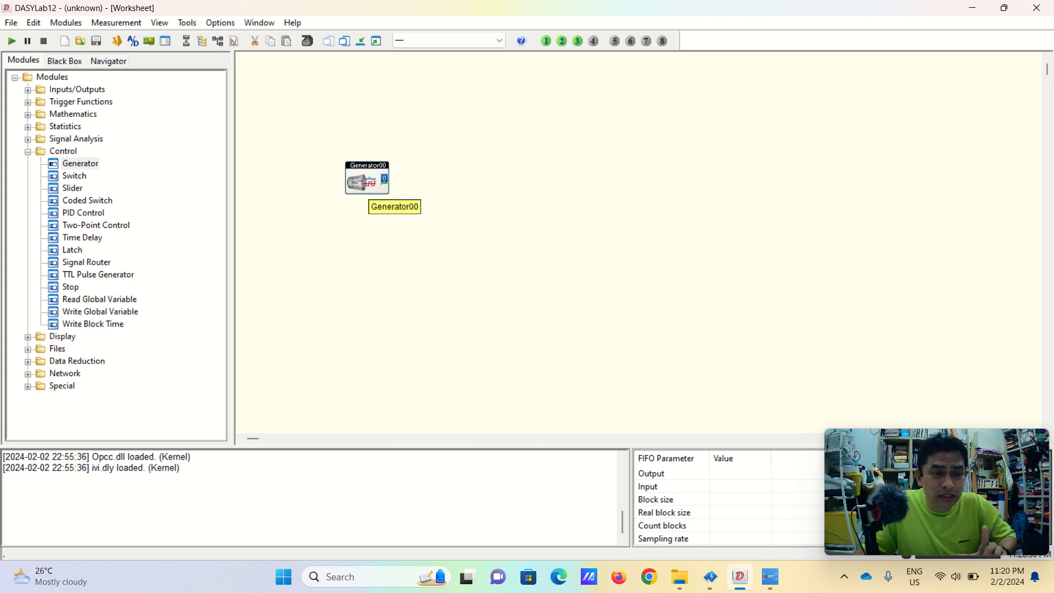
- Open the generator module's settings and rename the module as "Sig Gen"
double_click(363, 181)
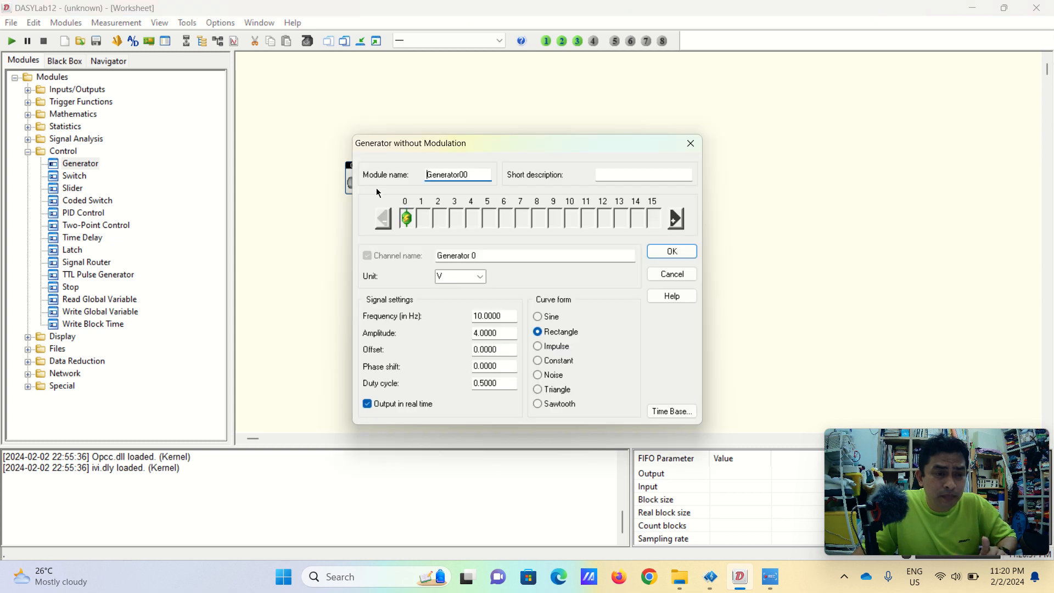
click(478, 174)
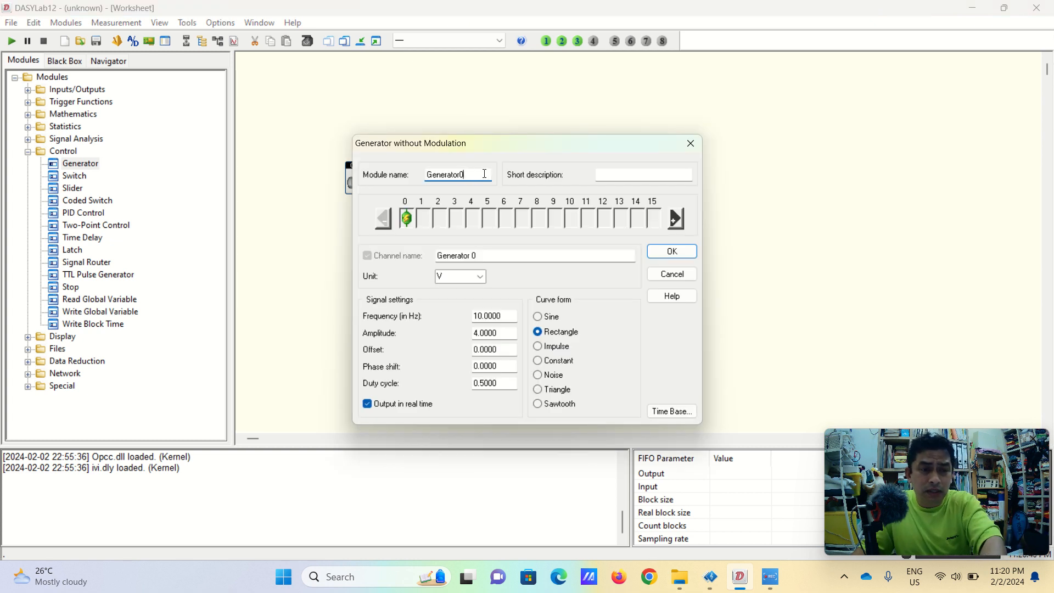
key(BackSpace)
key(BackSpace)
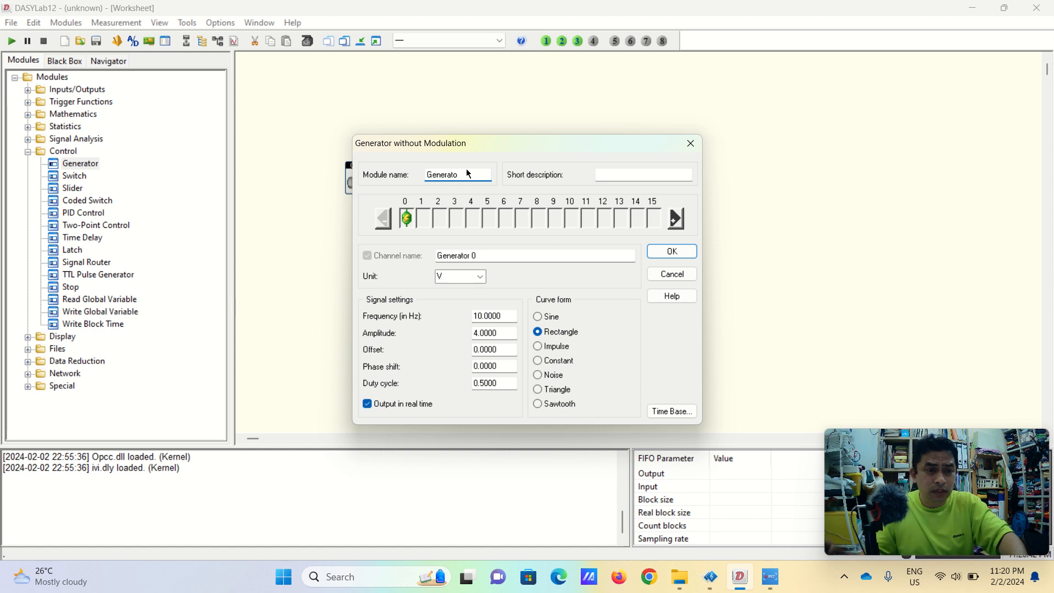
text(r)
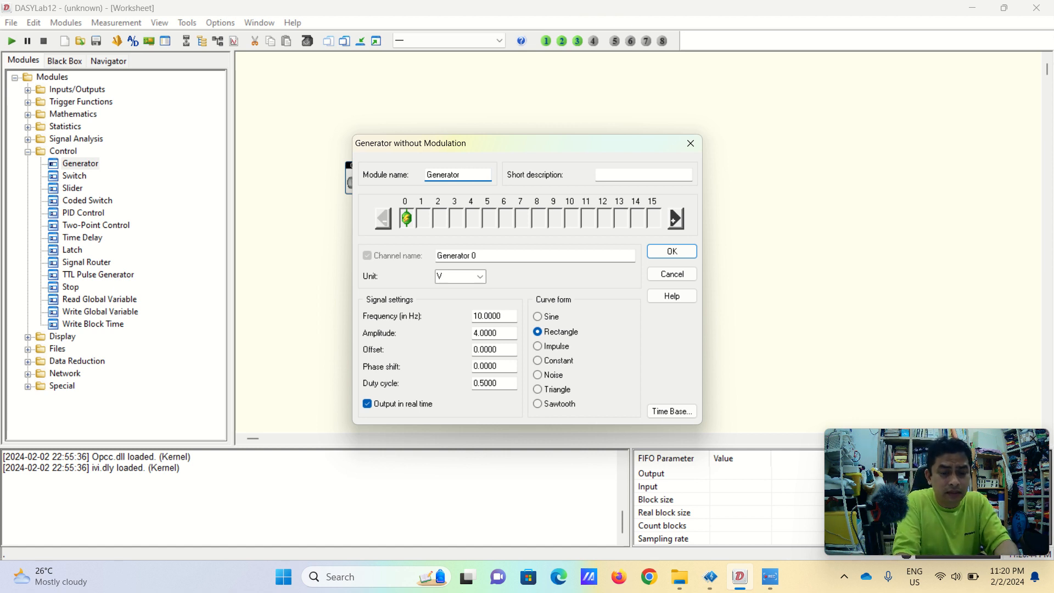
text(Sig)
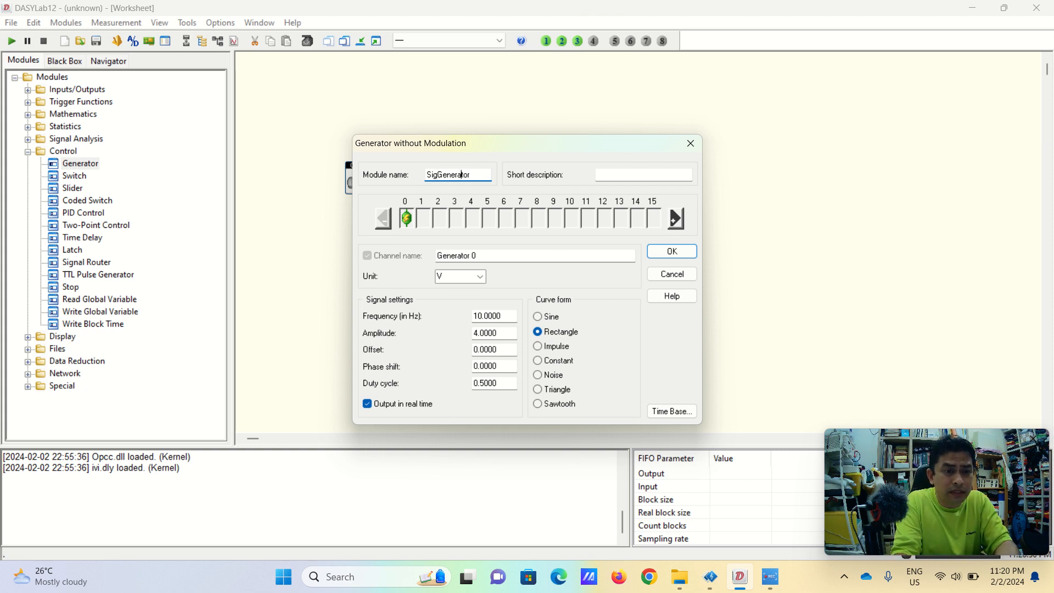
key(End)
key(BackSpace)
key(BackSpace)
key(BackSpace)
key(BackSpace)
key(BackSpace)
key(BackSpace)
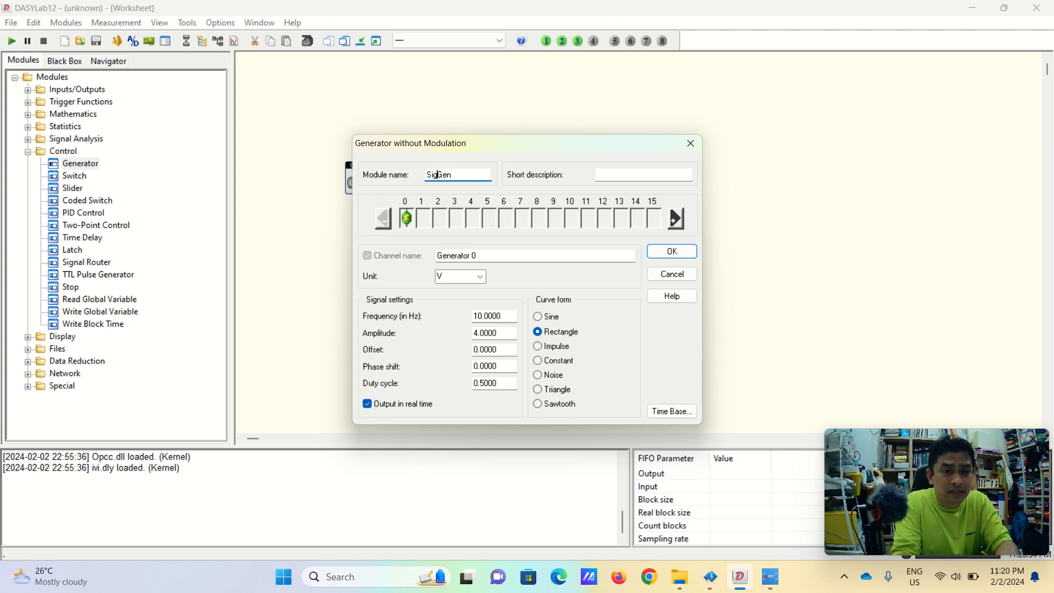
click(438, 174)
key(End)
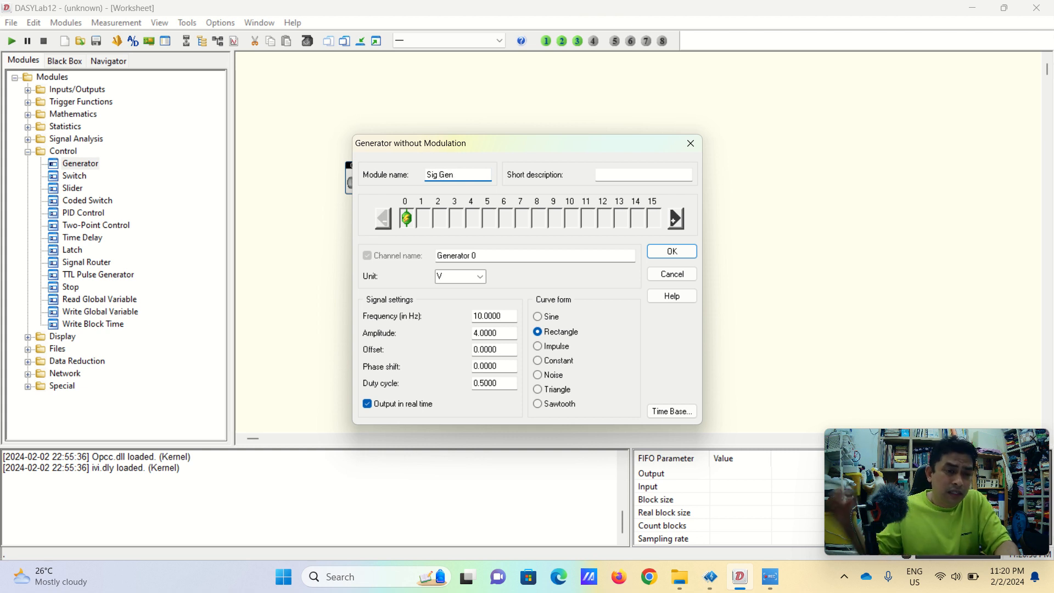
- Enter "Signal generator" as the module's short description
click(618, 173)
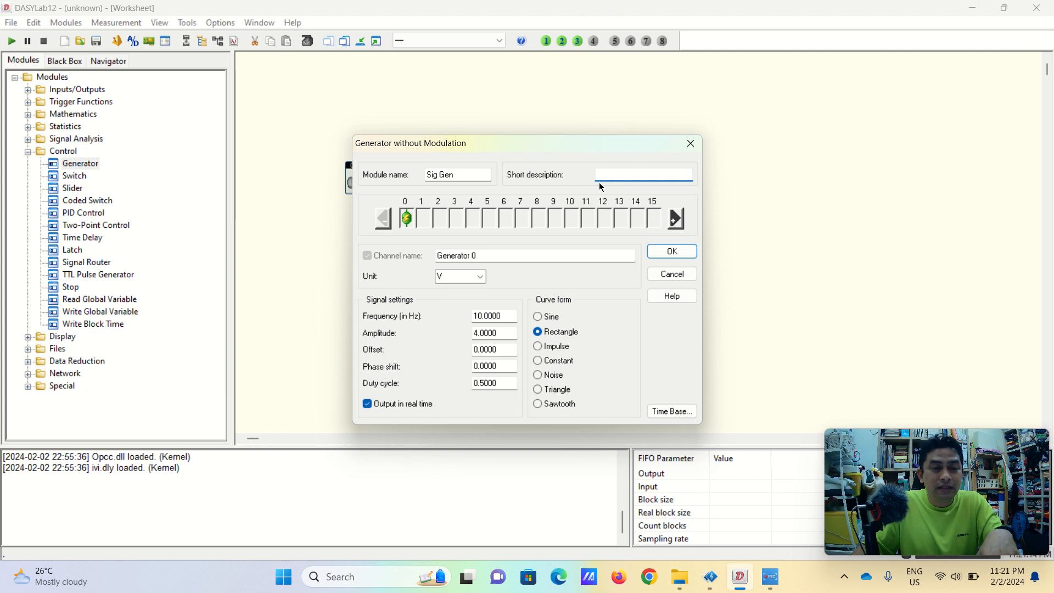
click(629, 183)
text(S)
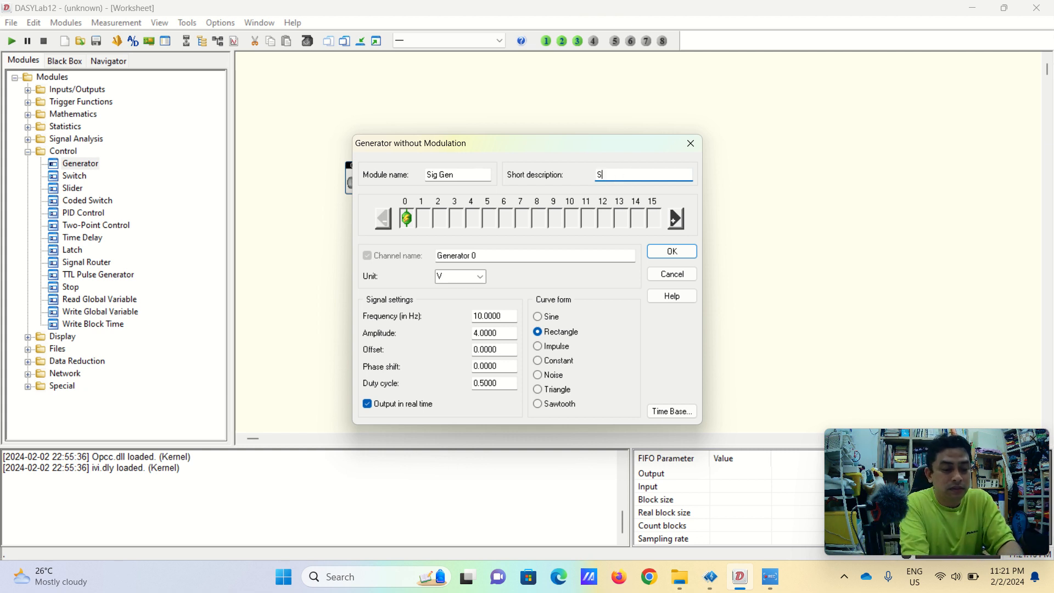
text(ignal g)
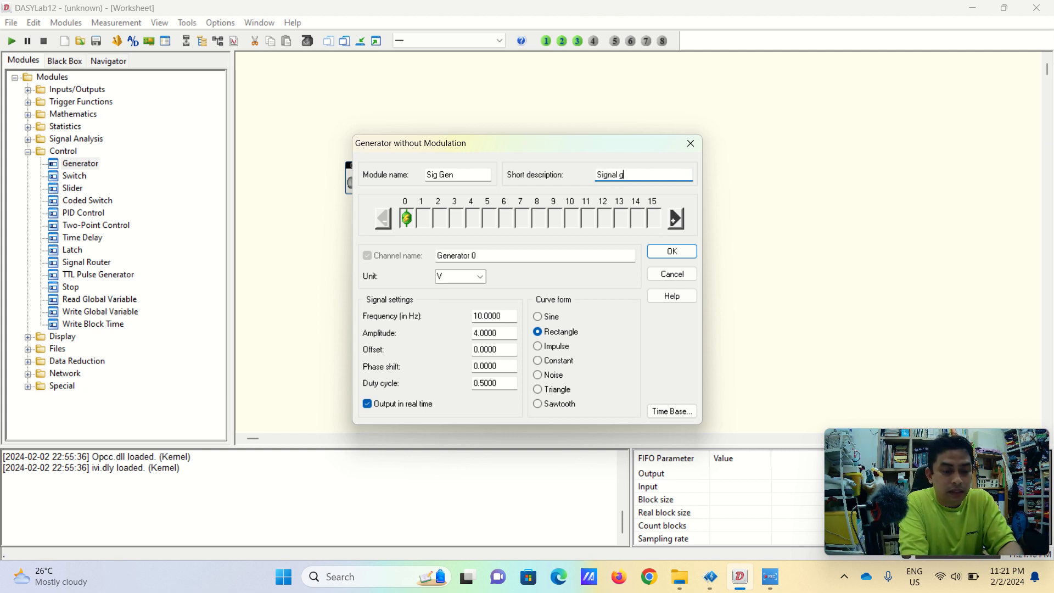
text(enerator)
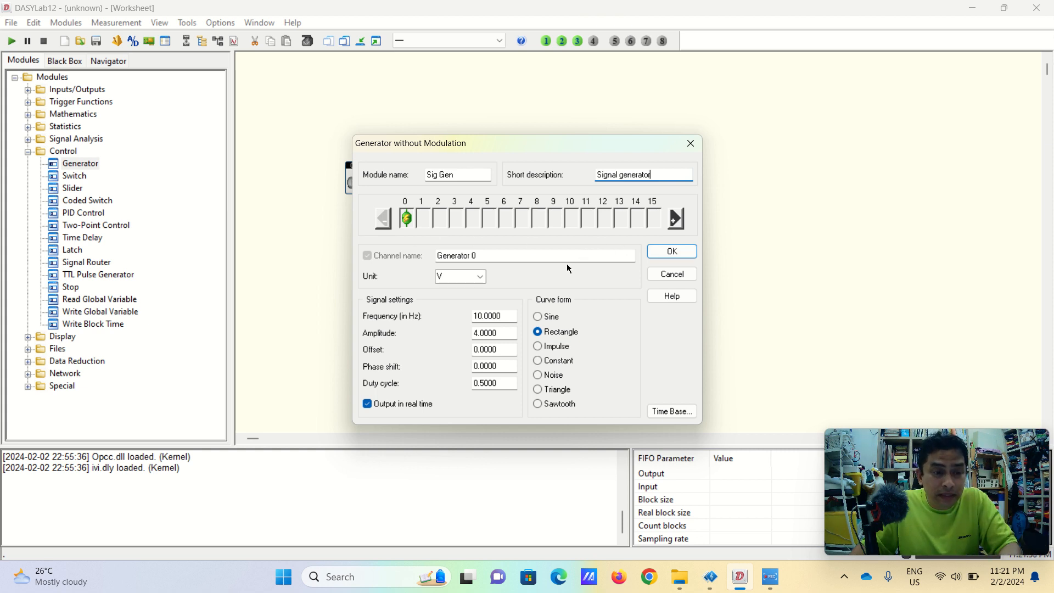
- Set the curve form of the generator's channel 0 to Sine and apply the module settings
click(407, 219)
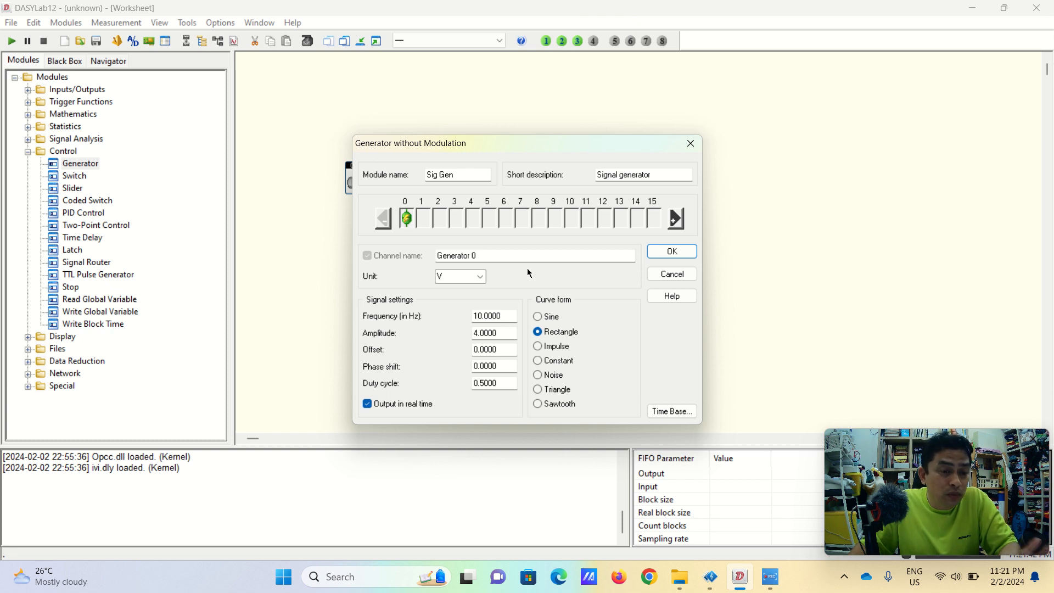
click(571, 257)
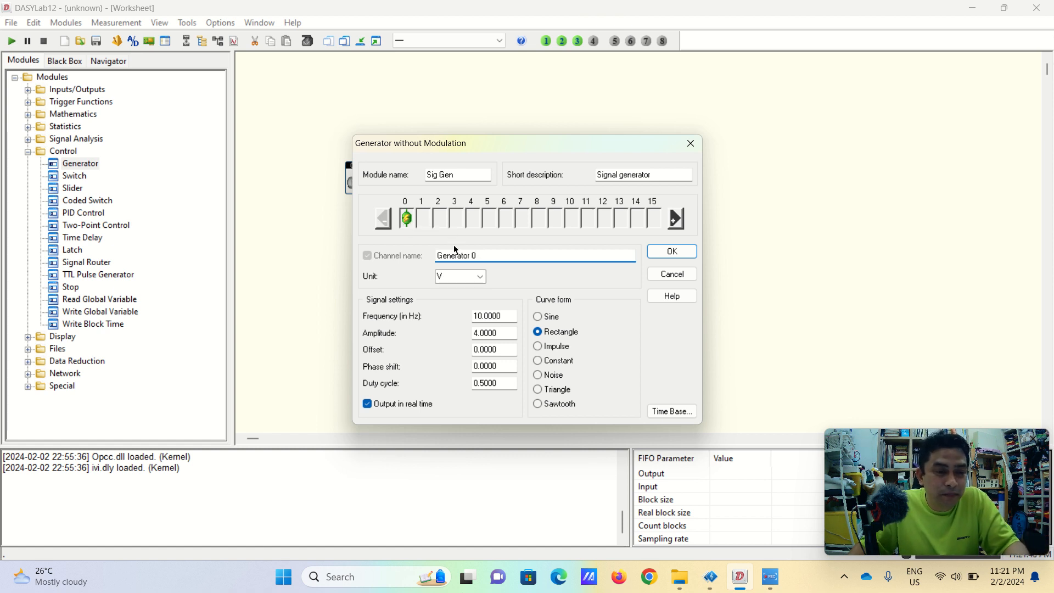
click(480, 276)
click(482, 282)
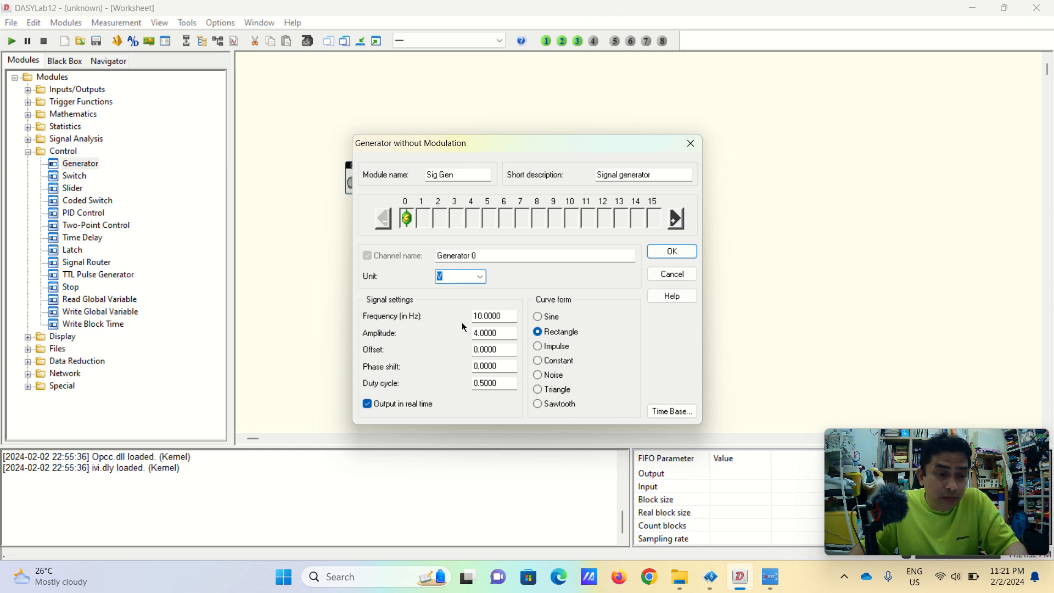
click(502, 317)
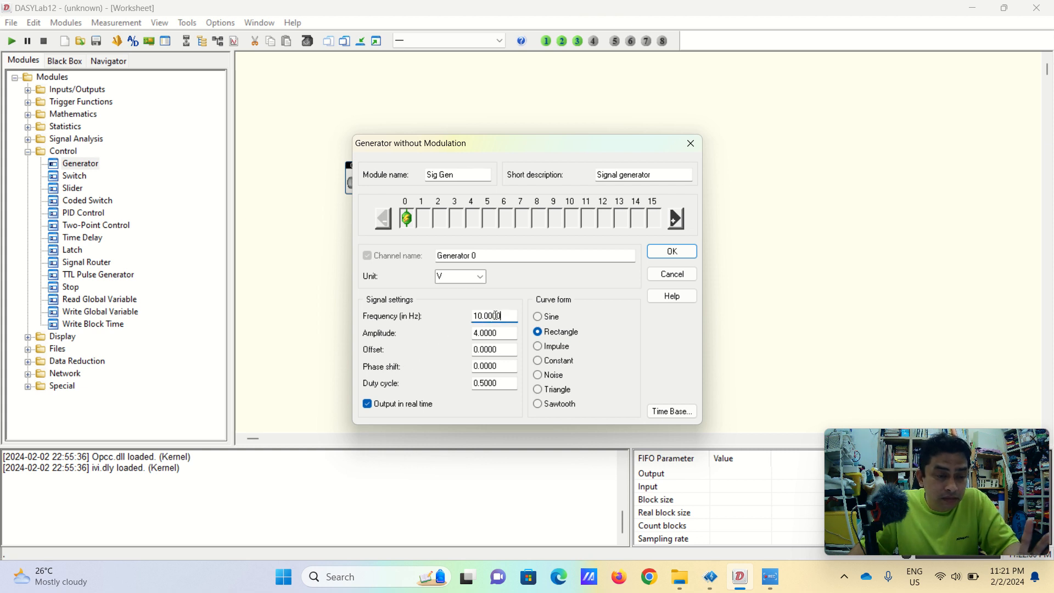
click(538, 317)
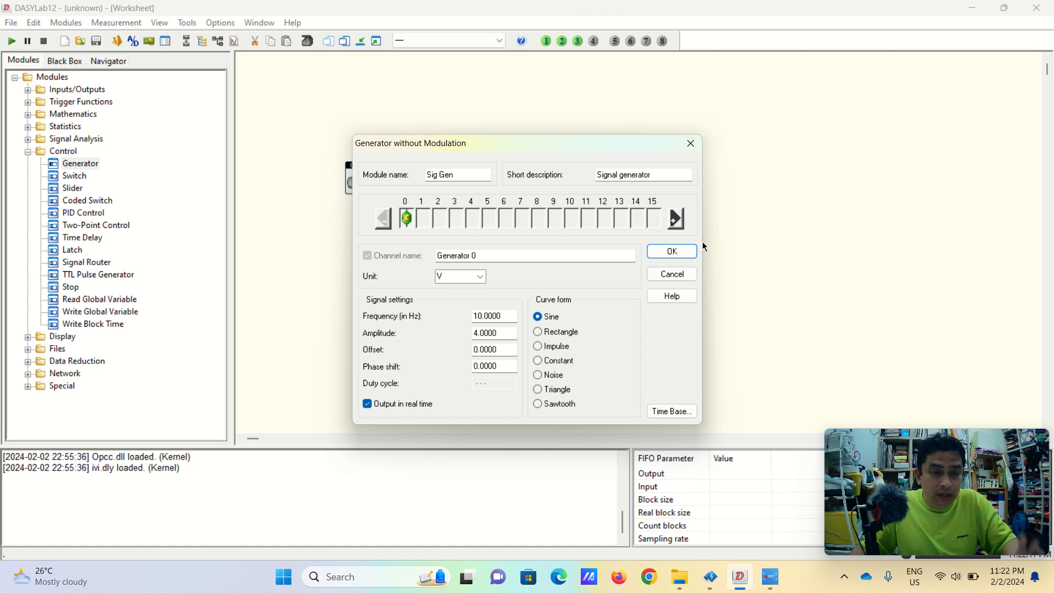
click(672, 250)
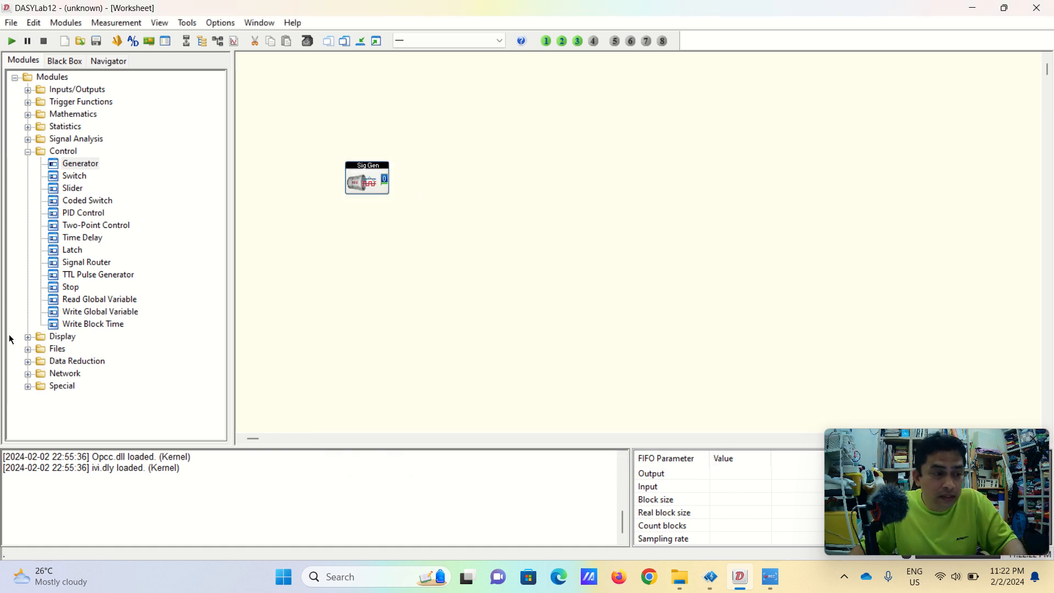
- Place a Y/t Chart module from the Display group to the right of Sig Gen, connected to its output
click(51, 338)
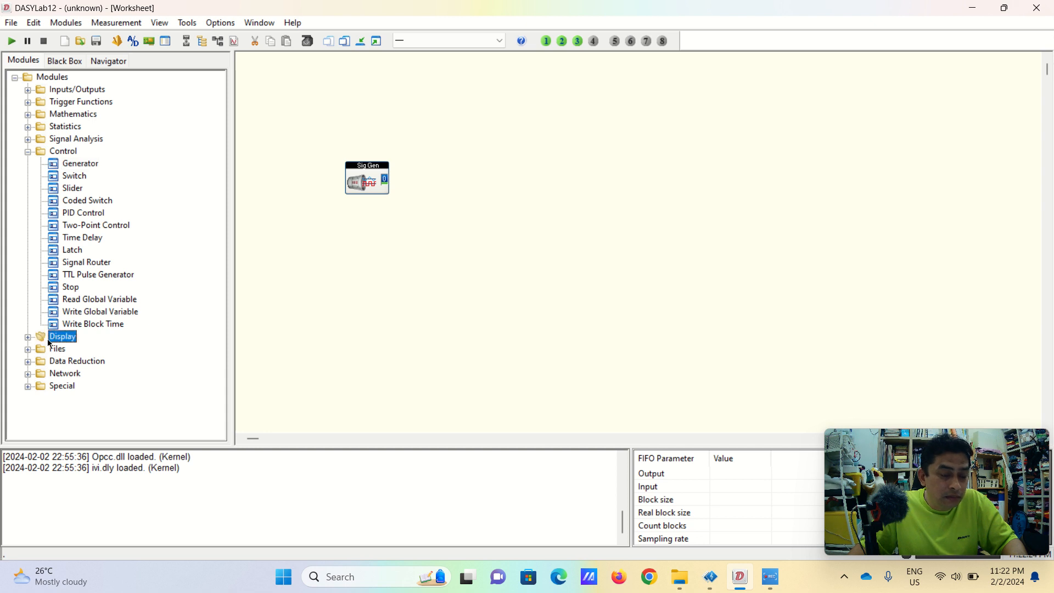
click(29, 338)
scroll(71, 308, down, 2)
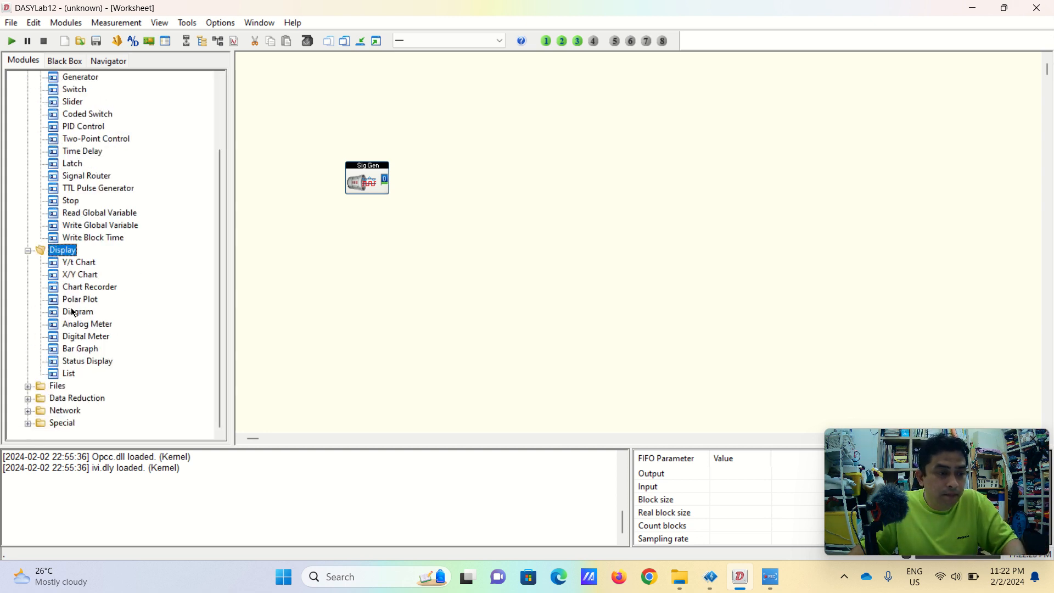
click(80, 264)
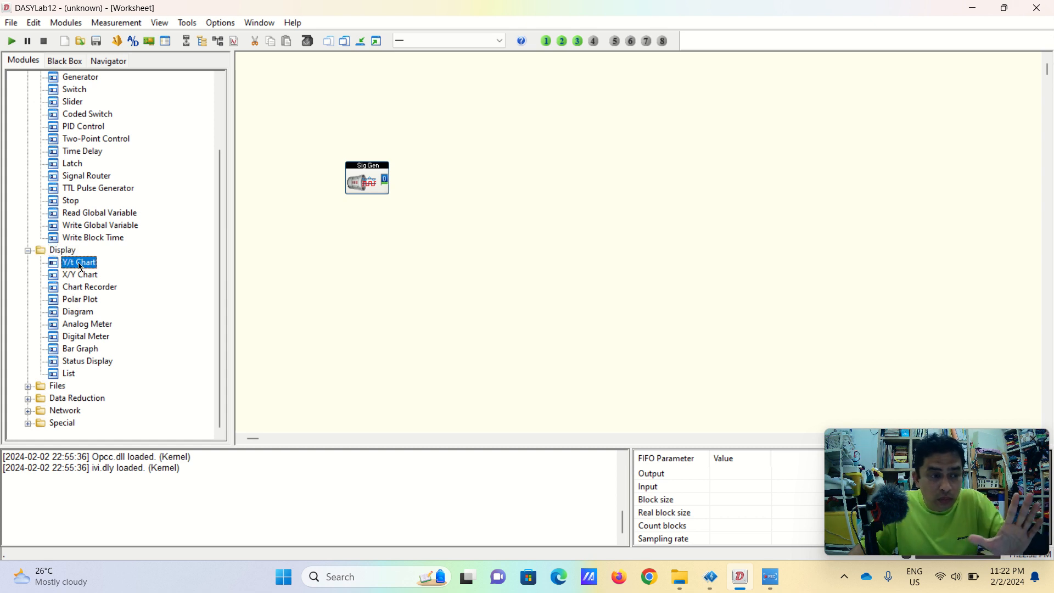
click(72, 276)
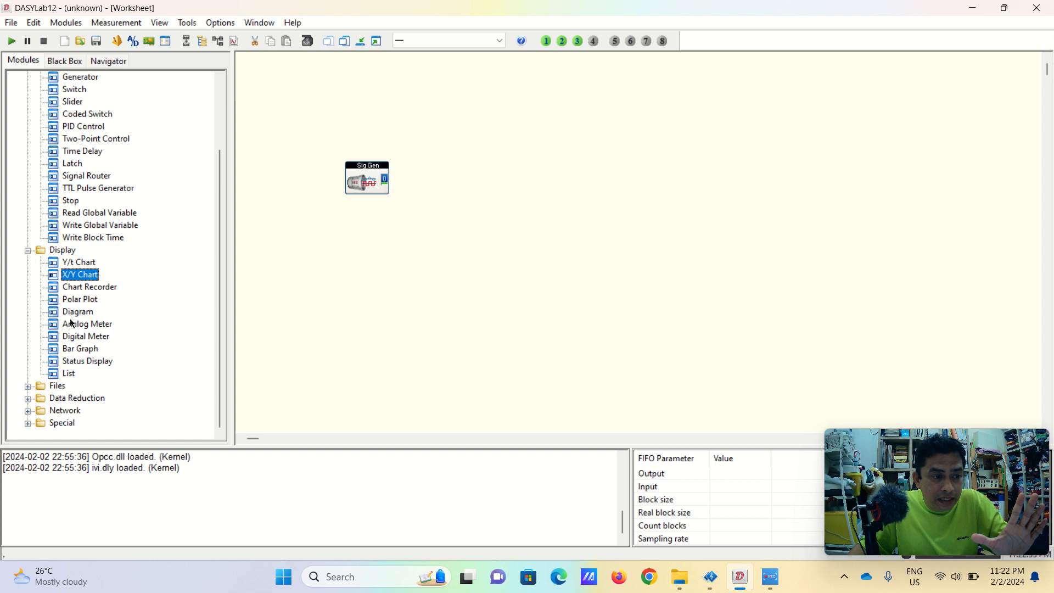
click(77, 350)
click(79, 364)
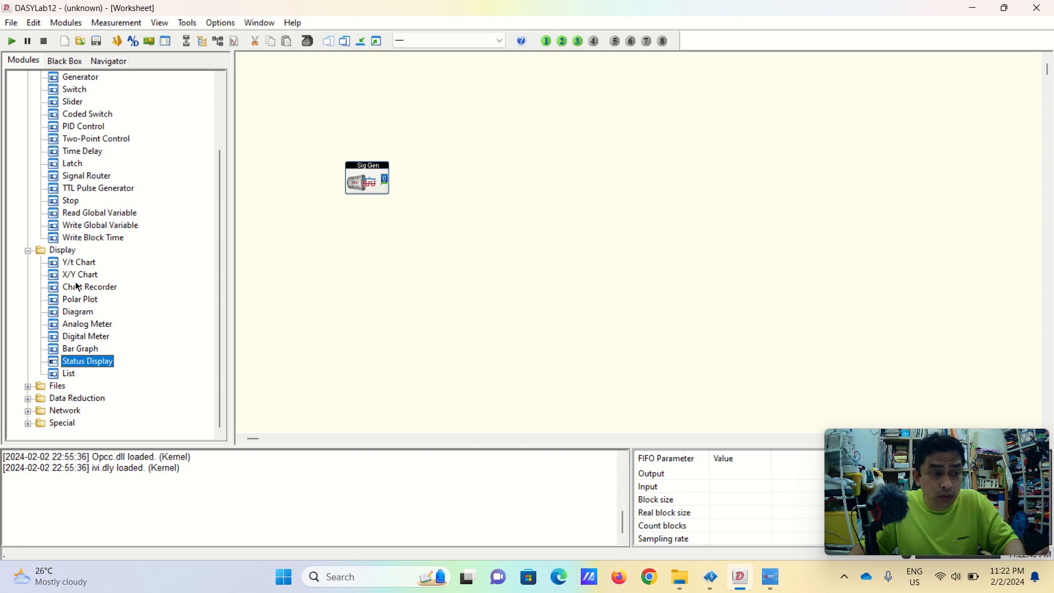
drag(73, 264, 323, 261)
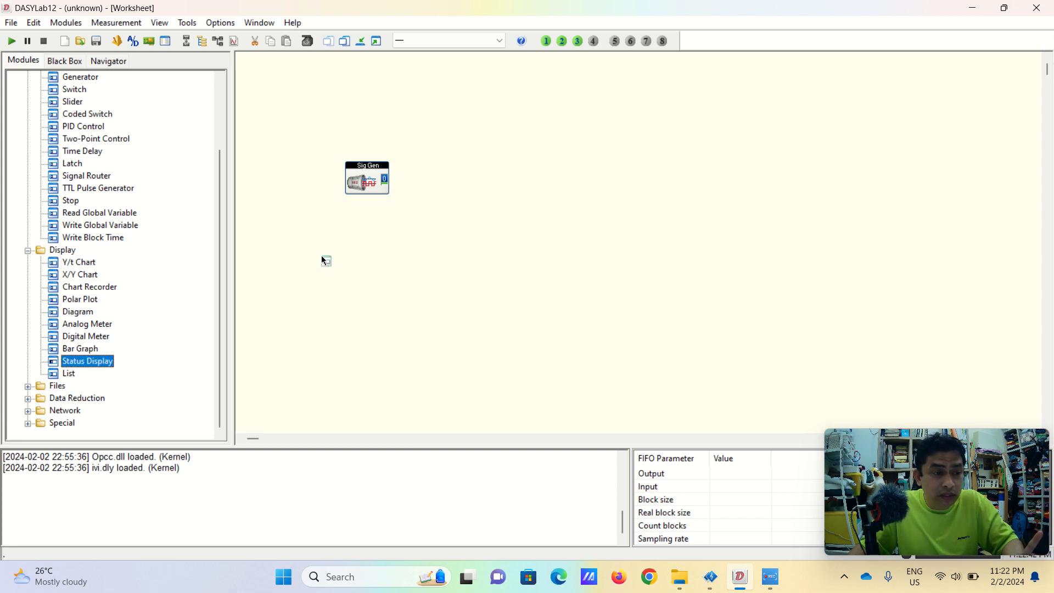
drag(423, 170, 453, 183)
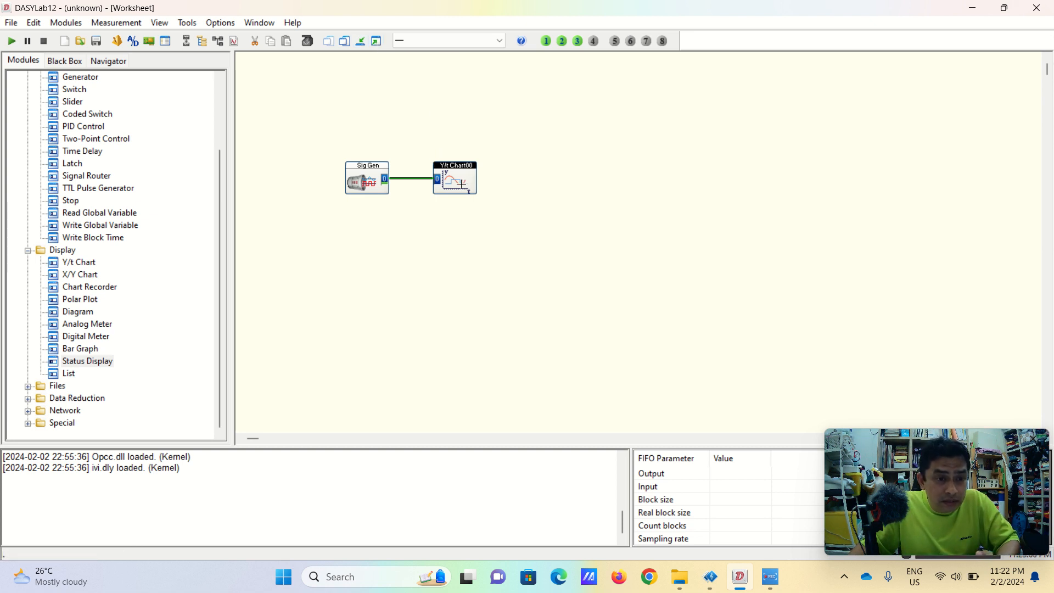
drag(461, 183, 488, 183)
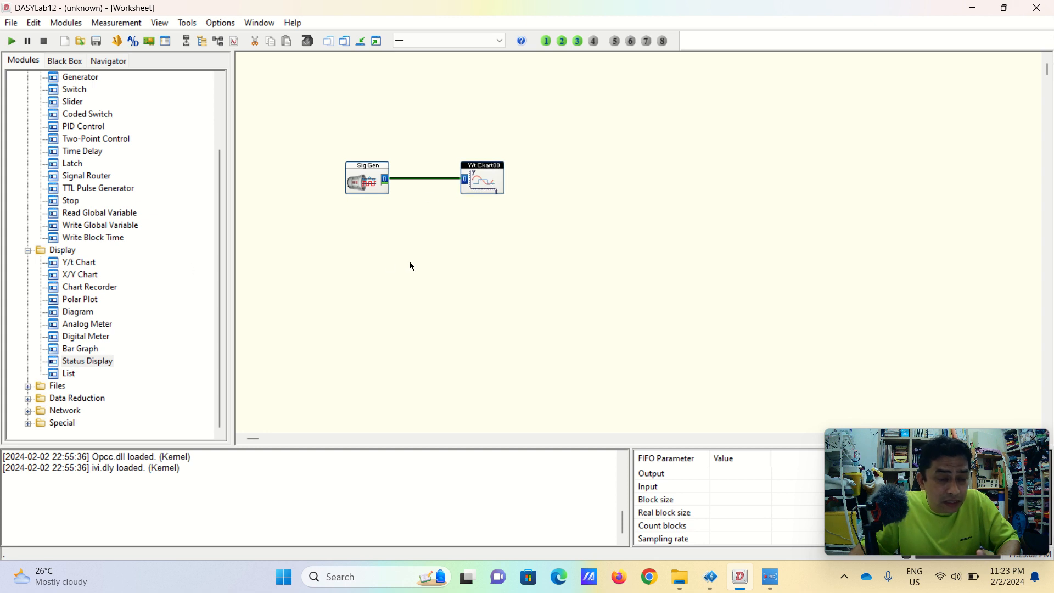
- Restore the Y/t chart's display window and move it below the two modules so both stay visible
double_click(487, 188)
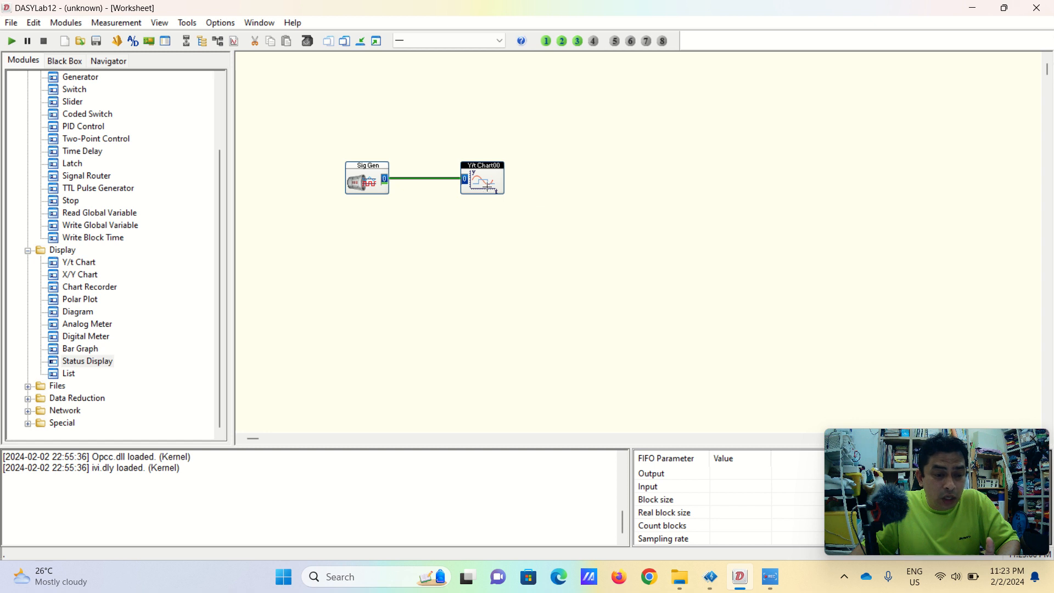
click(680, 132)
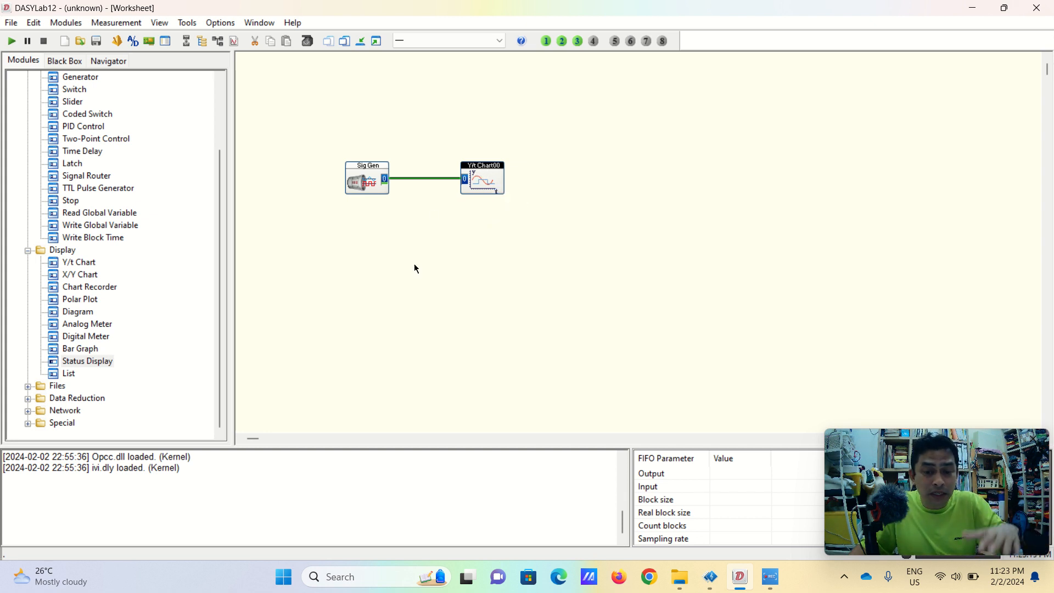
click(378, 44)
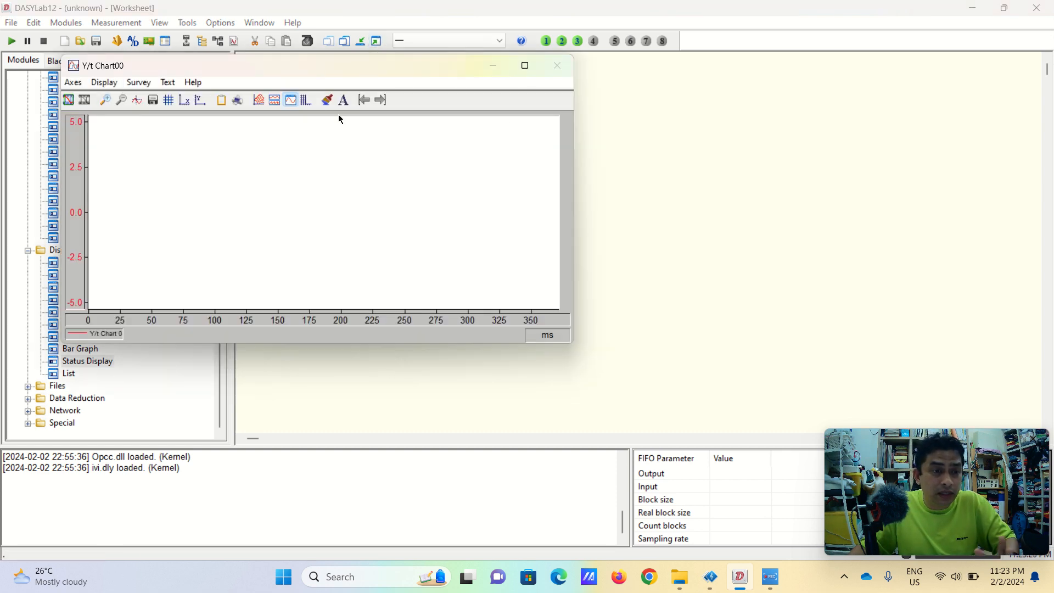
drag(285, 72, 678, 209)
drag(582, 217, 548, 225)
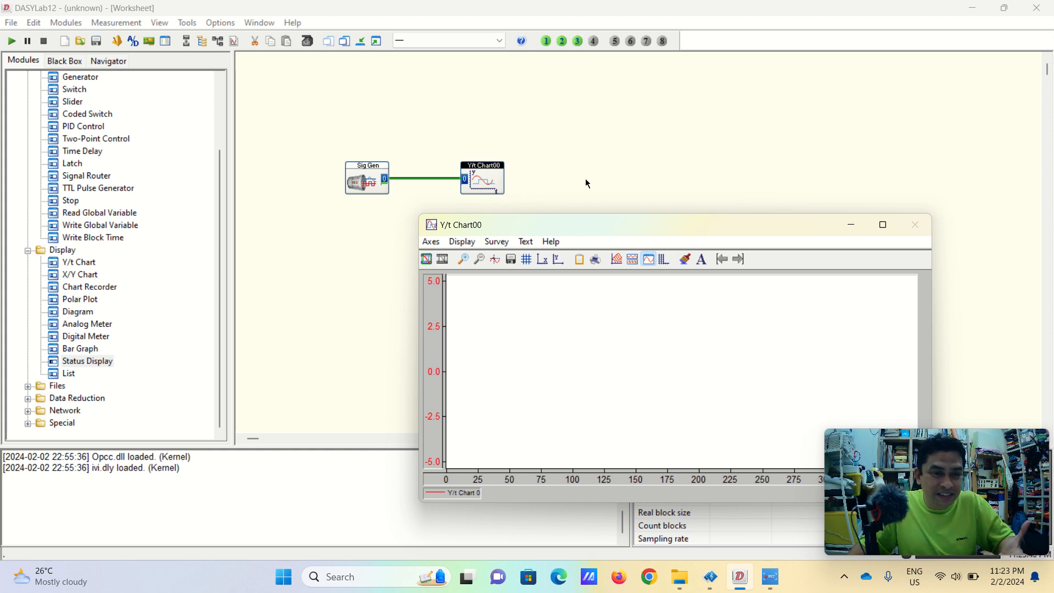
- Minimize all module display windows, restore them once, and minimize them again
click(364, 44)
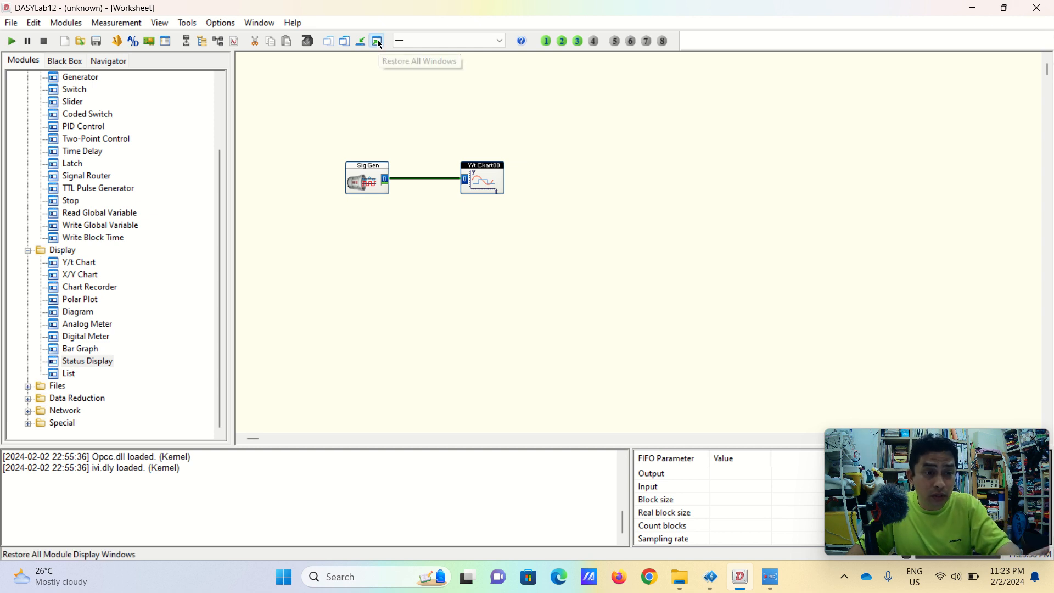
click(380, 44)
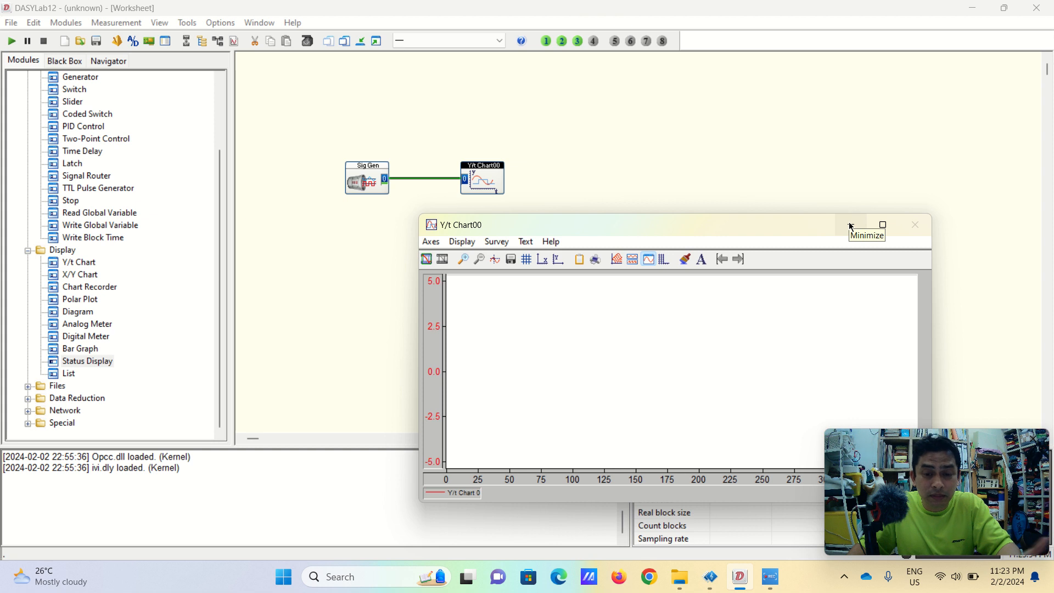
click(362, 44)
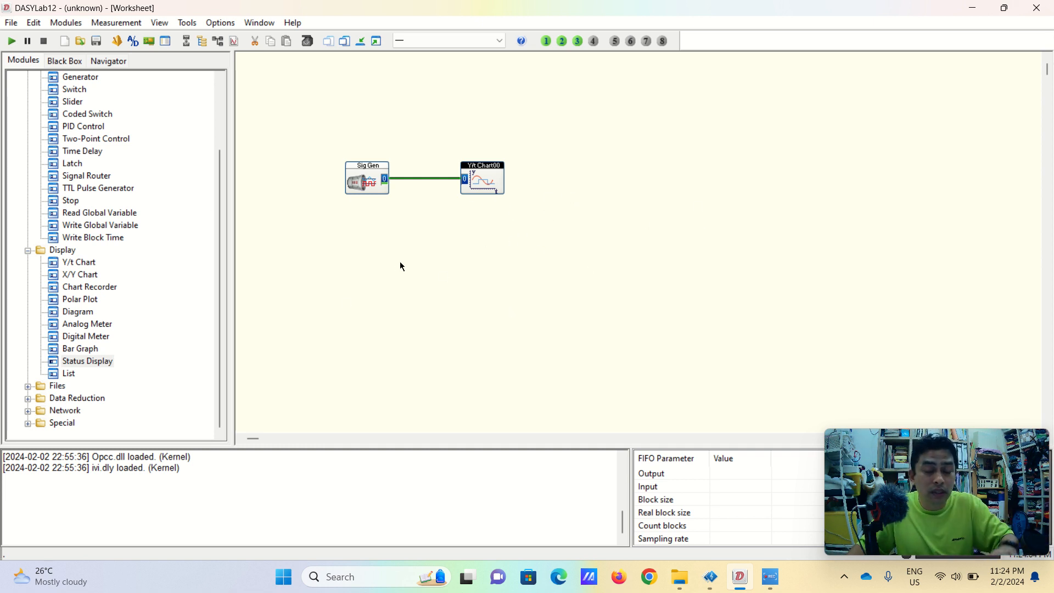
- Open the Y/t chart module's settings and rename the module as "Chart 1"
double_click(483, 173)
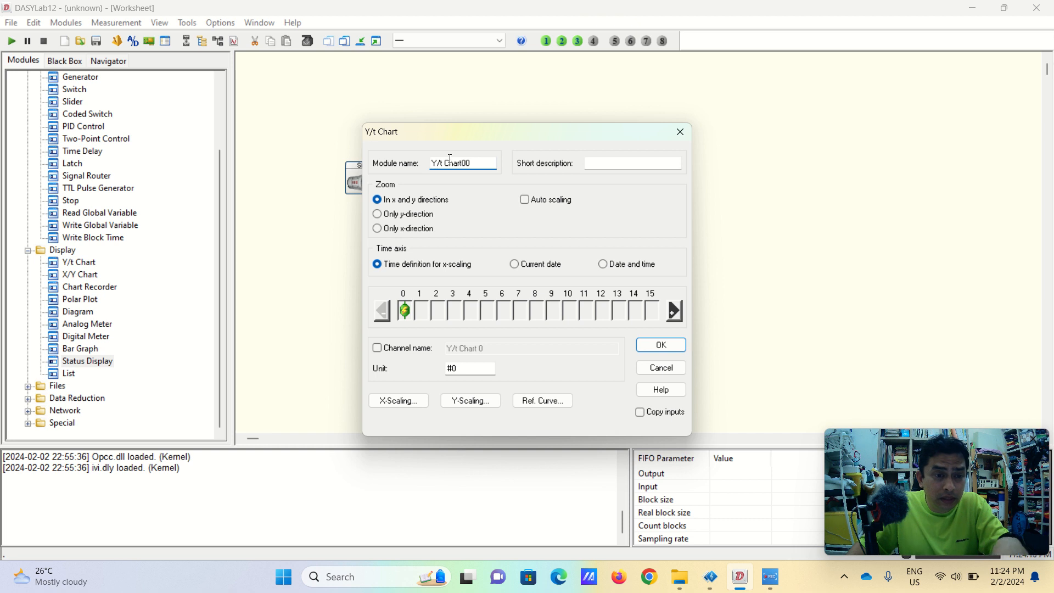
drag(476, 165, 431, 164)
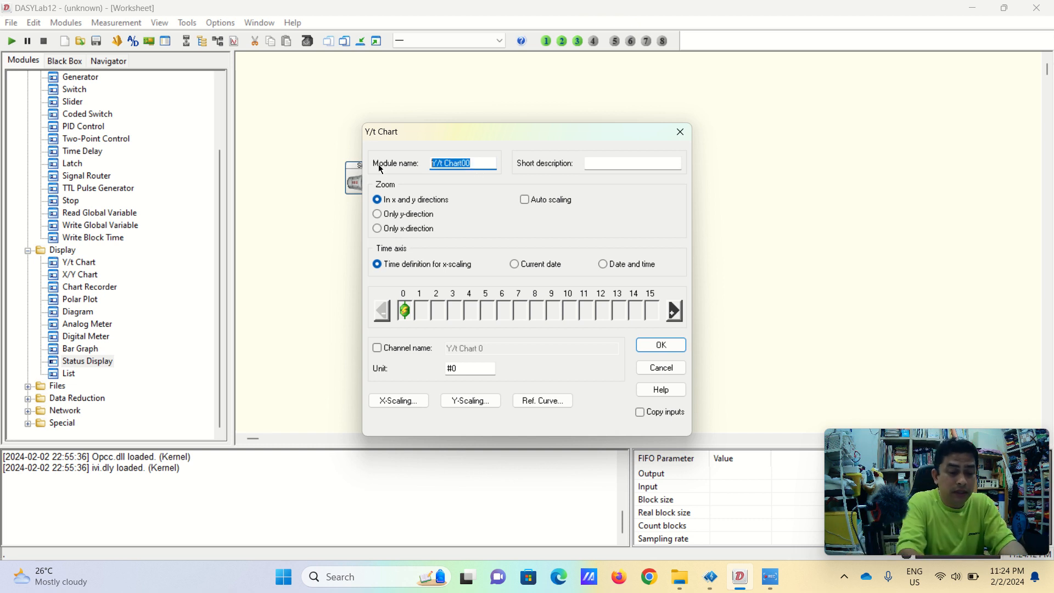
text(gra)
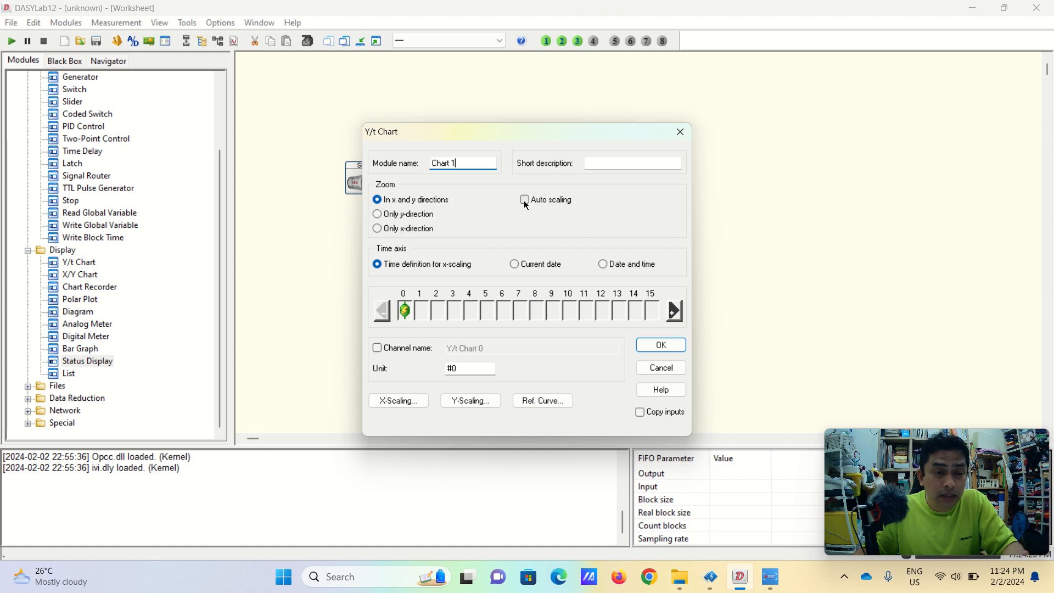
- Enable auto scaling for the chart with its time axis on "Time definition for x-scaling", and apply the settings
click(525, 200)
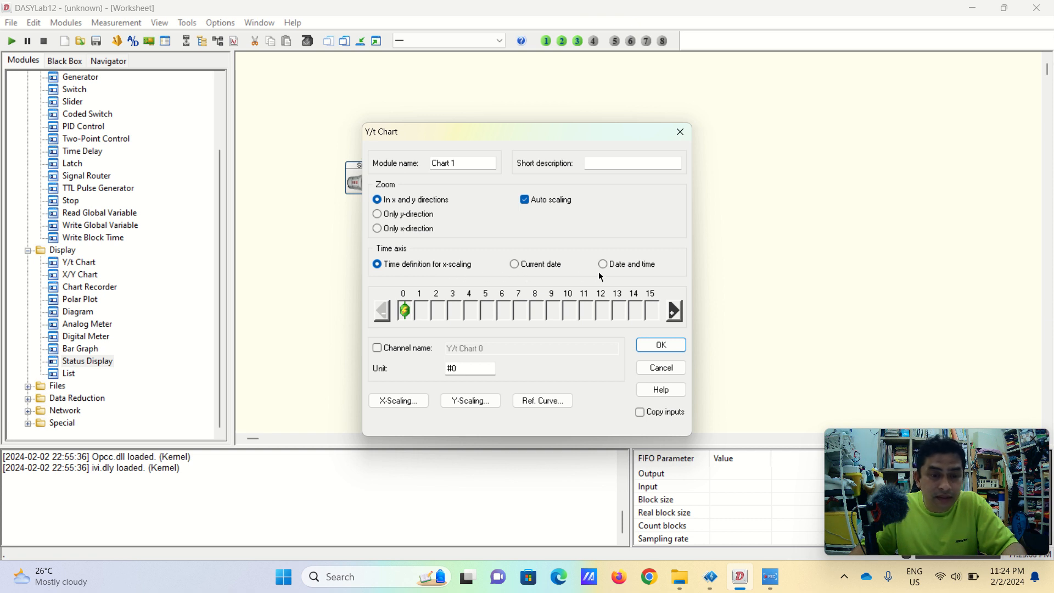
click(530, 264)
click(403, 268)
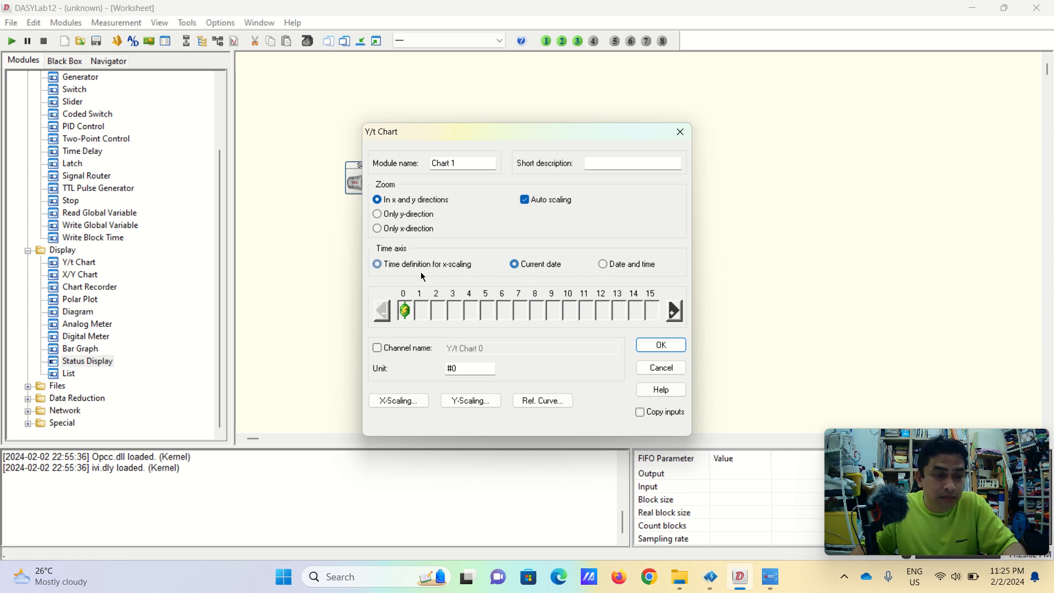
click(661, 349)
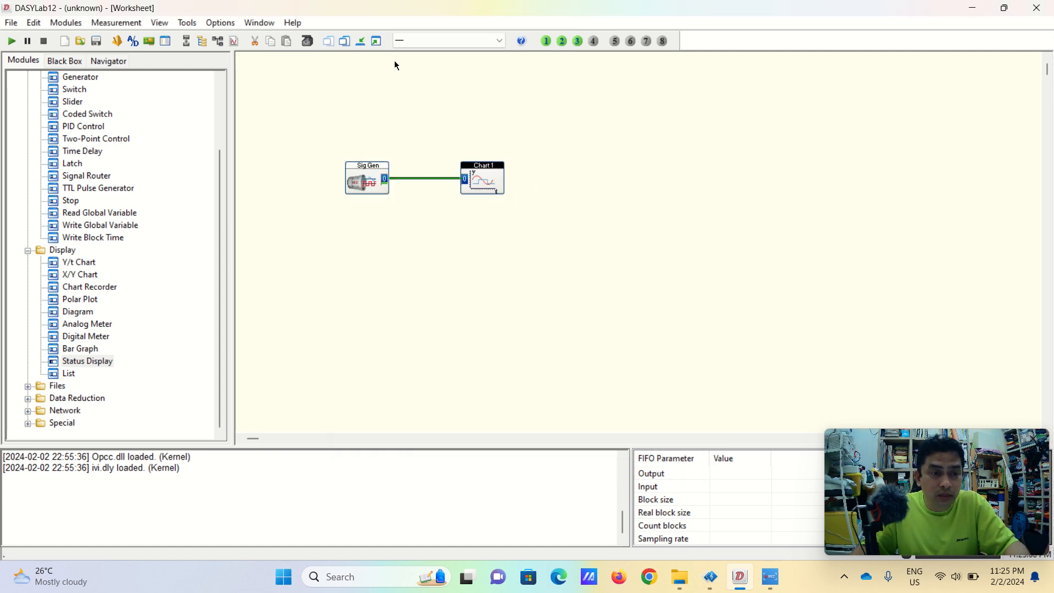
- Restore the Chart 1 display window beside the modules, and run the measurement briefly before pausing it
click(376, 42)
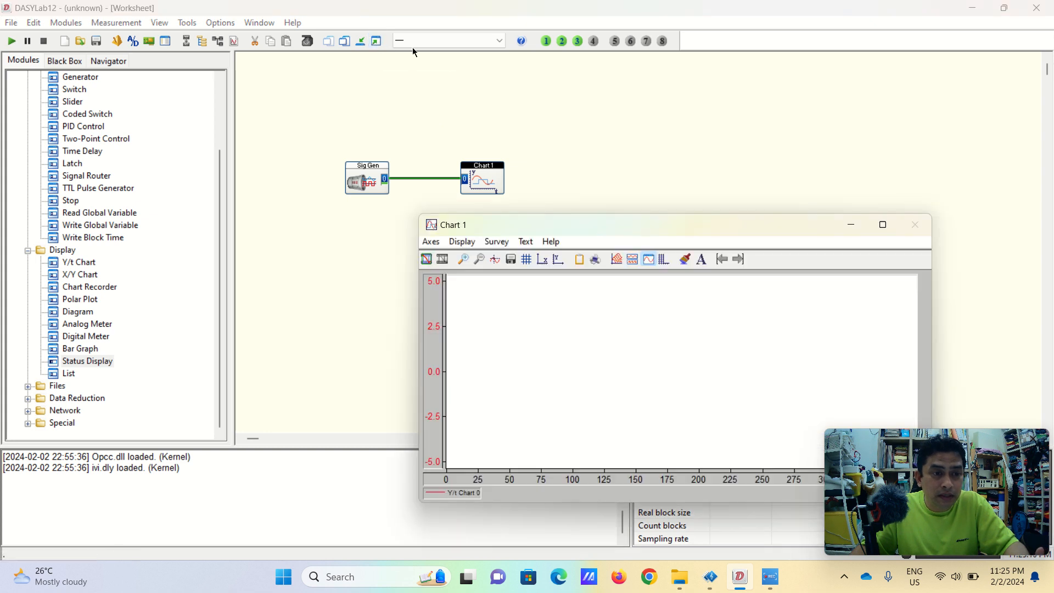
drag(527, 231, 623, 116)
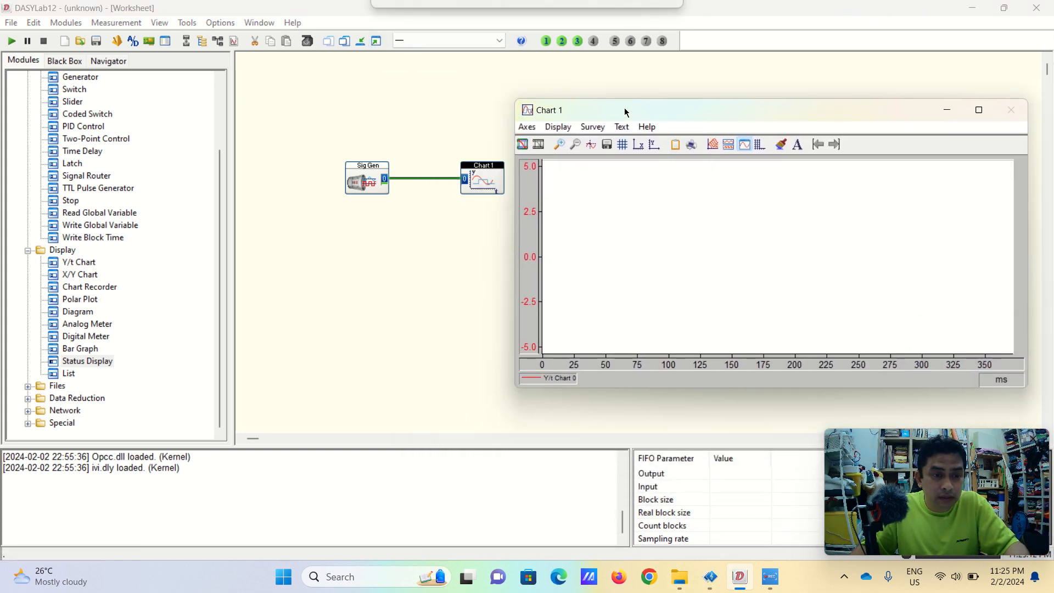
click(15, 46)
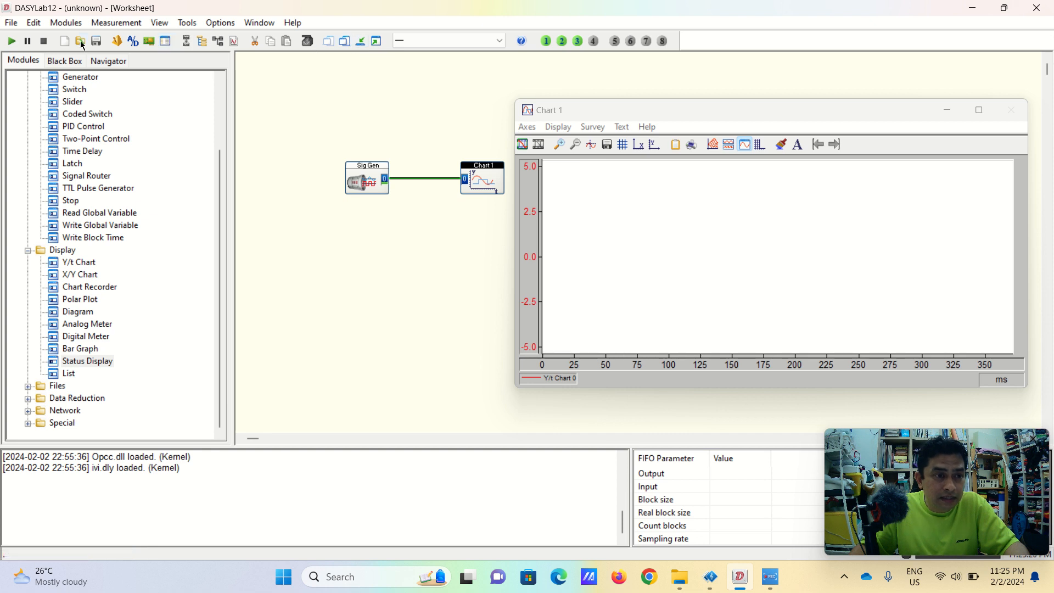
click(11, 41)
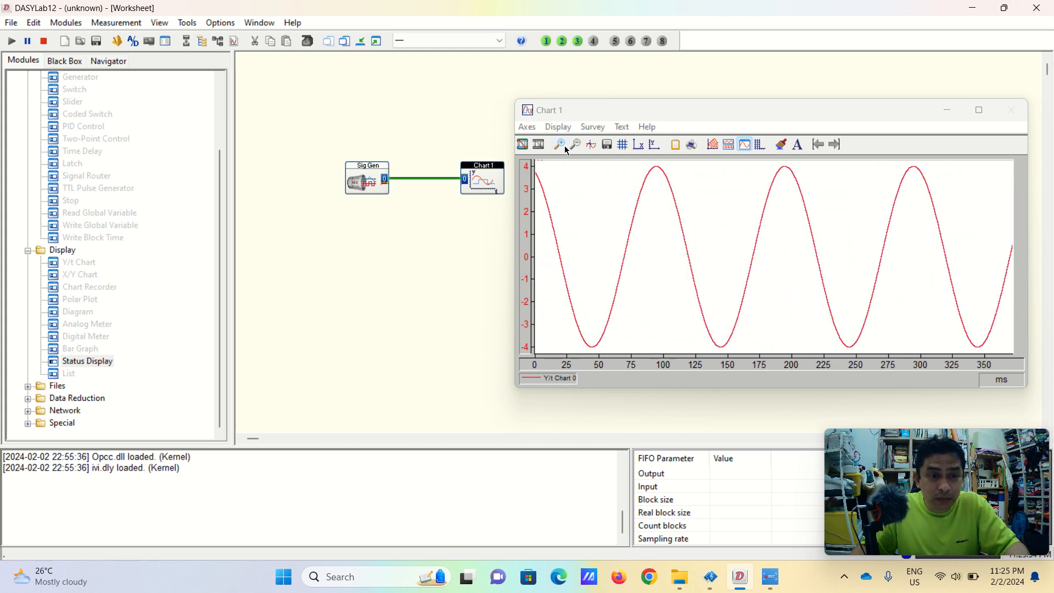
click(28, 41)
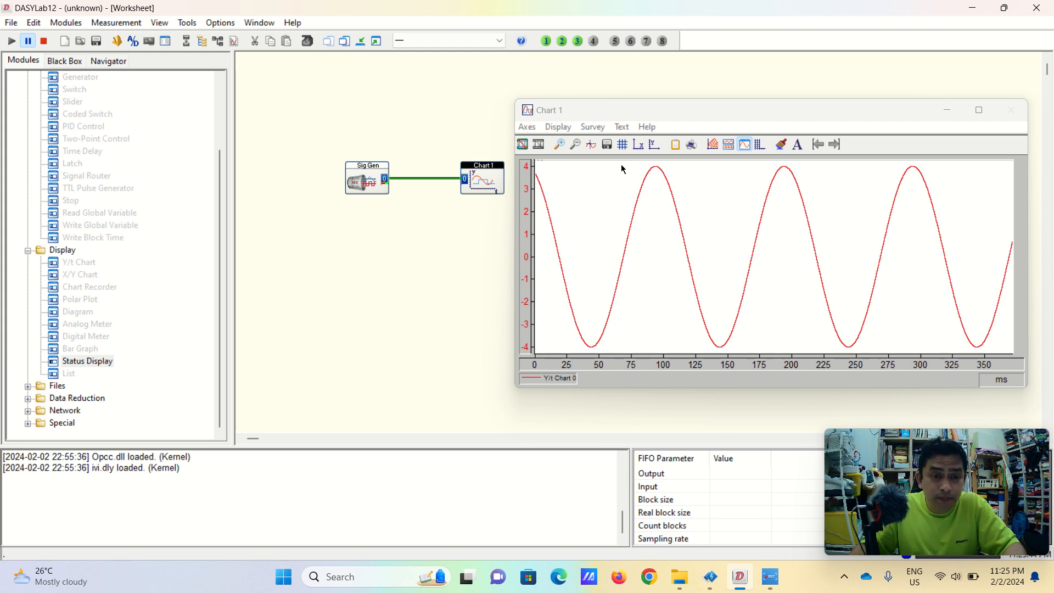
- Measure the sine wave's period and frequency with the chart cursors on two adjacent peaks, and close the cursor window
click(592, 147)
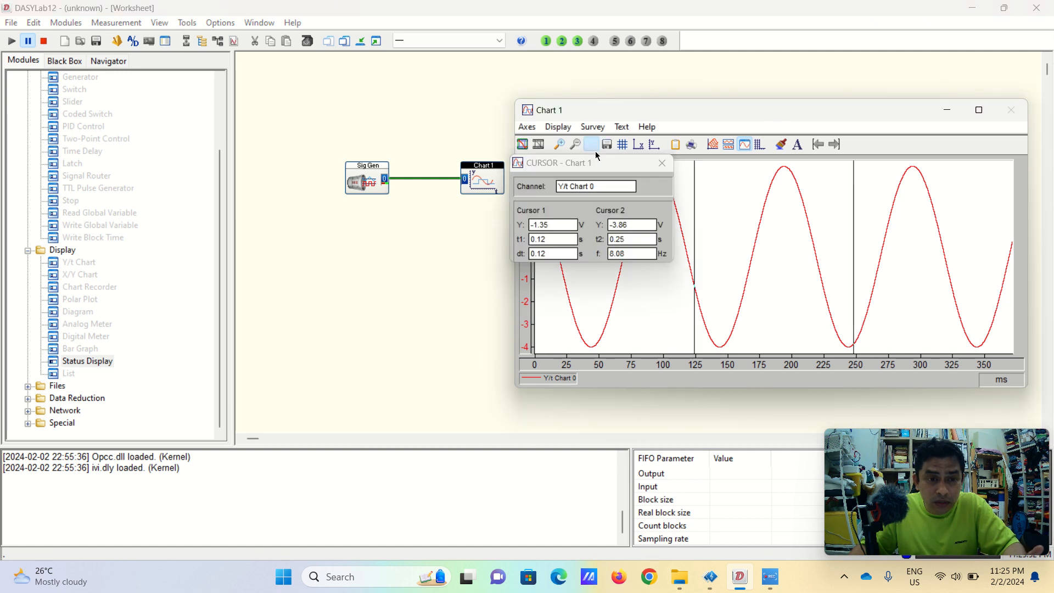
drag(618, 165, 800, 383)
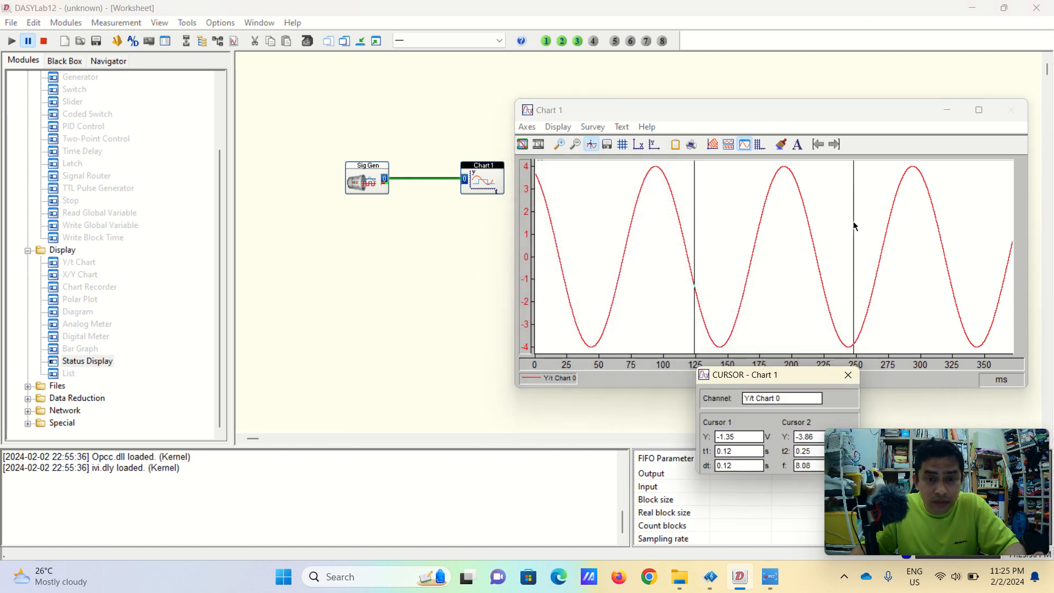
drag(854, 226, 783, 245)
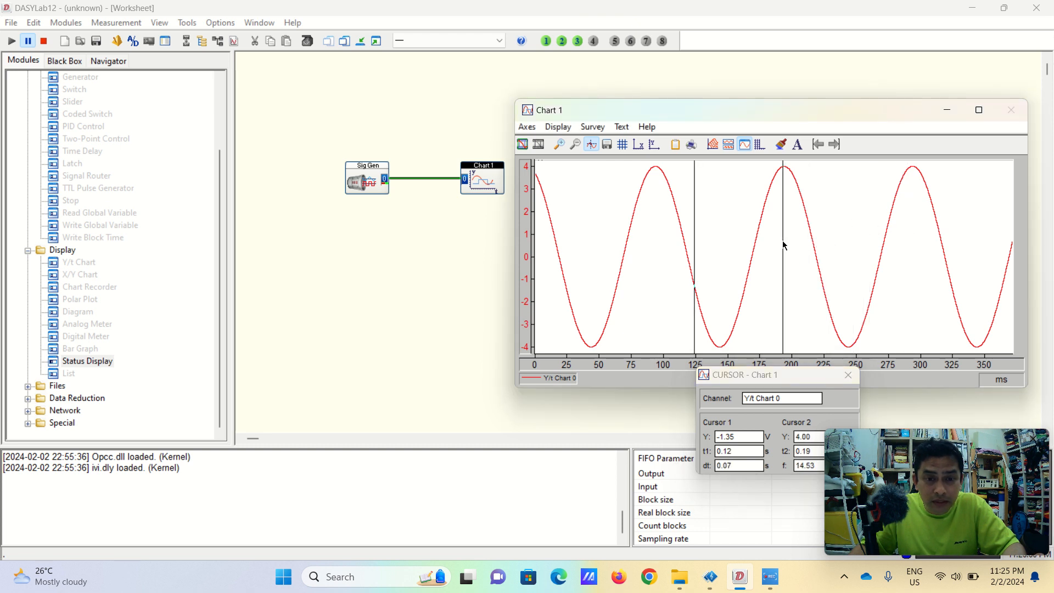
drag(695, 217, 657, 232)
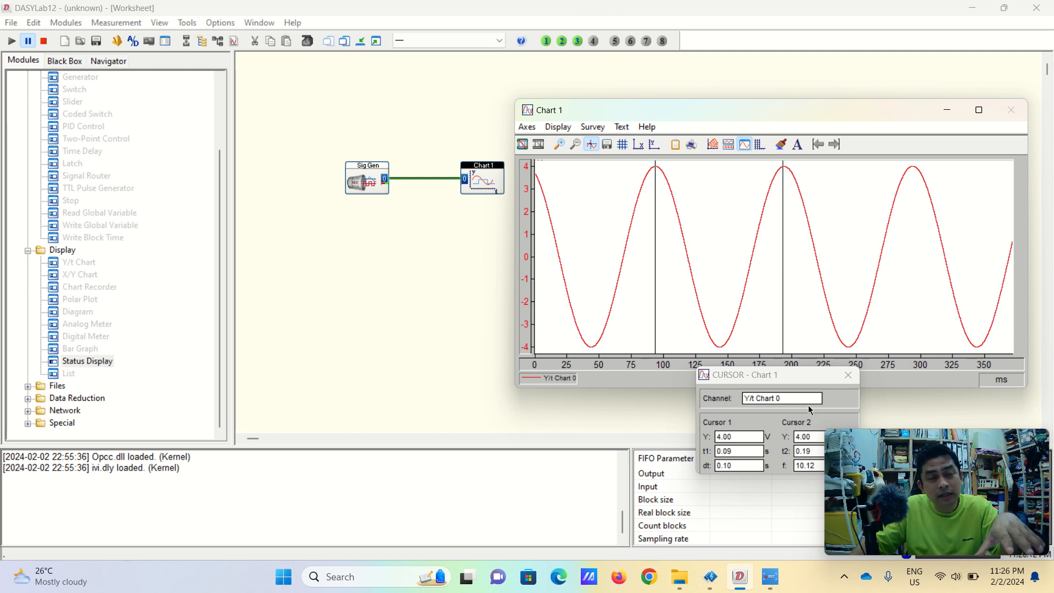
drag(791, 376, 917, 190)
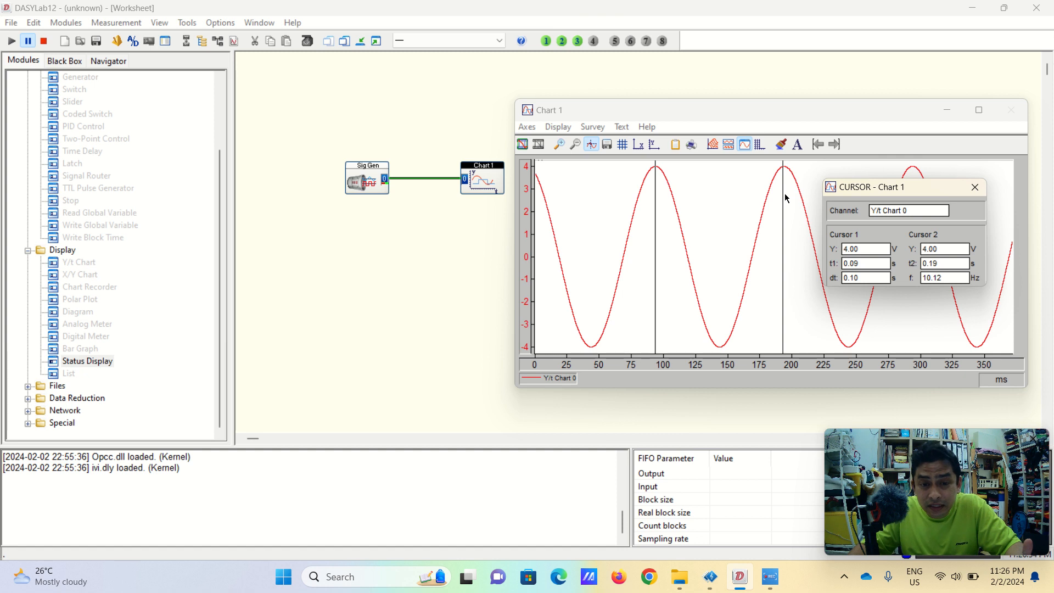
drag(784, 196, 786, 196)
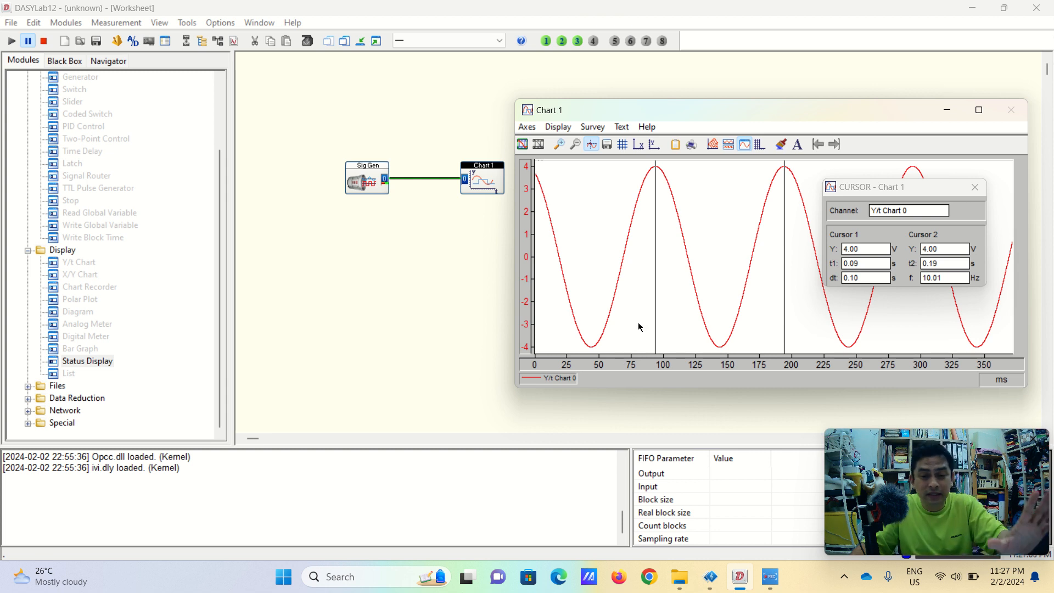
click(975, 187)
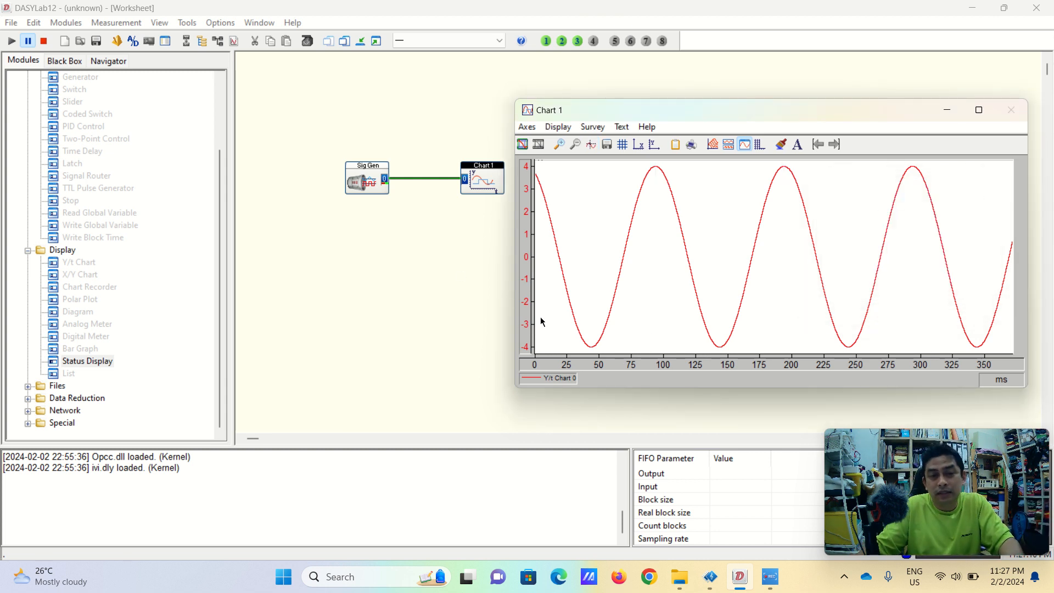
- Turn on the grid in the Chart 1 window and stop the measurement
click(624, 144)
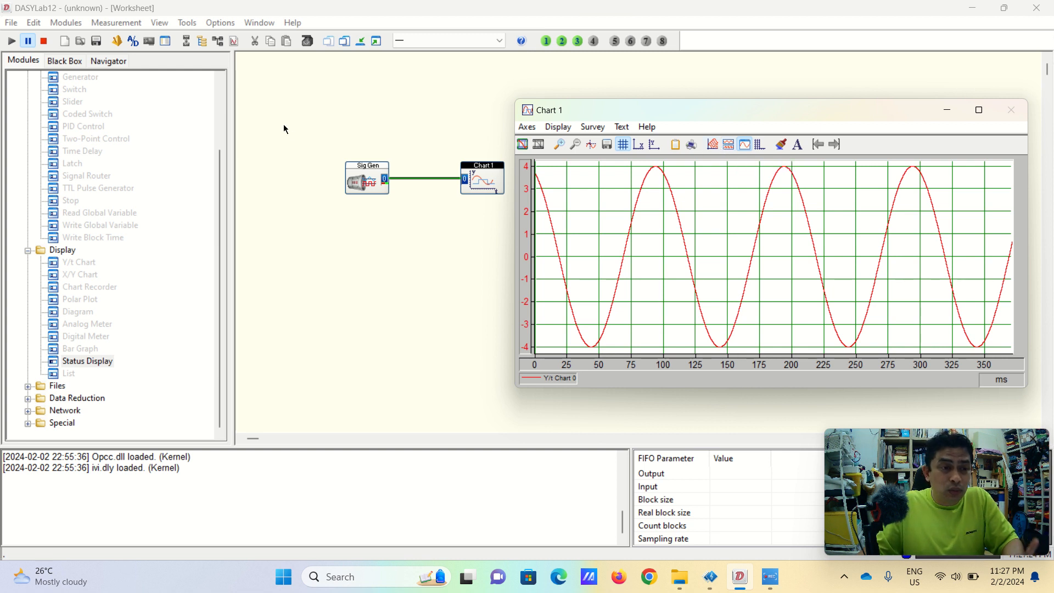
click(44, 41)
- Add a second output channel to the Sig Gen module as a sine wave with frequency 100 Hz and amplitude 2
double_click(357, 174)
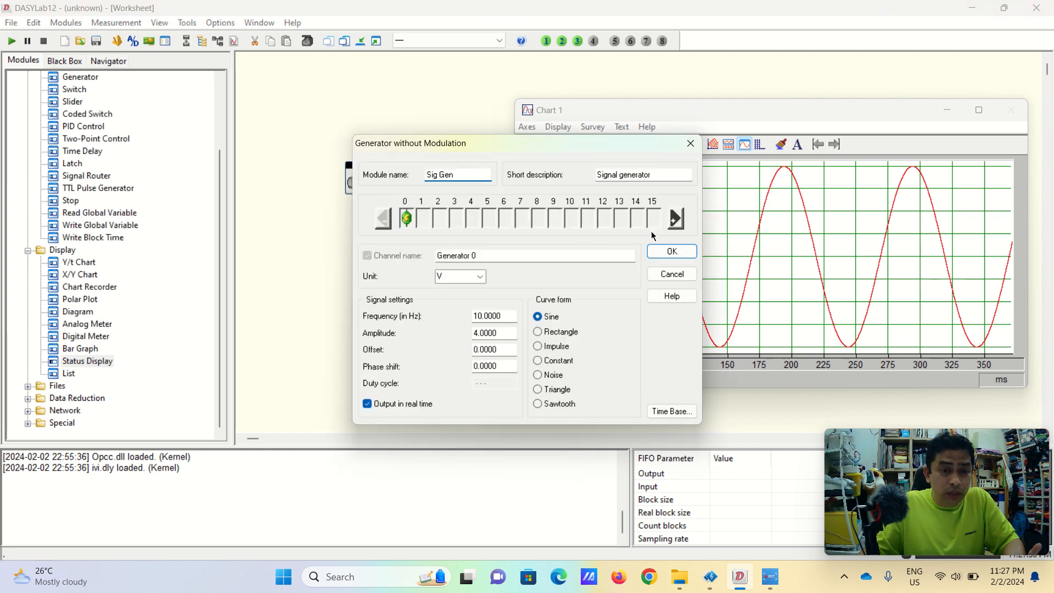
click(681, 225)
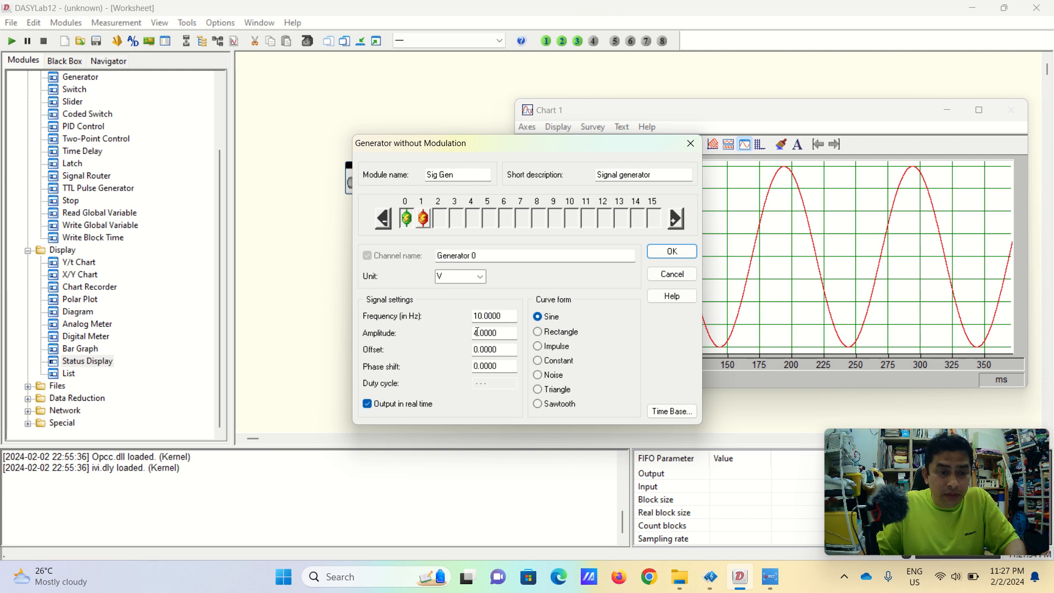
click(424, 219)
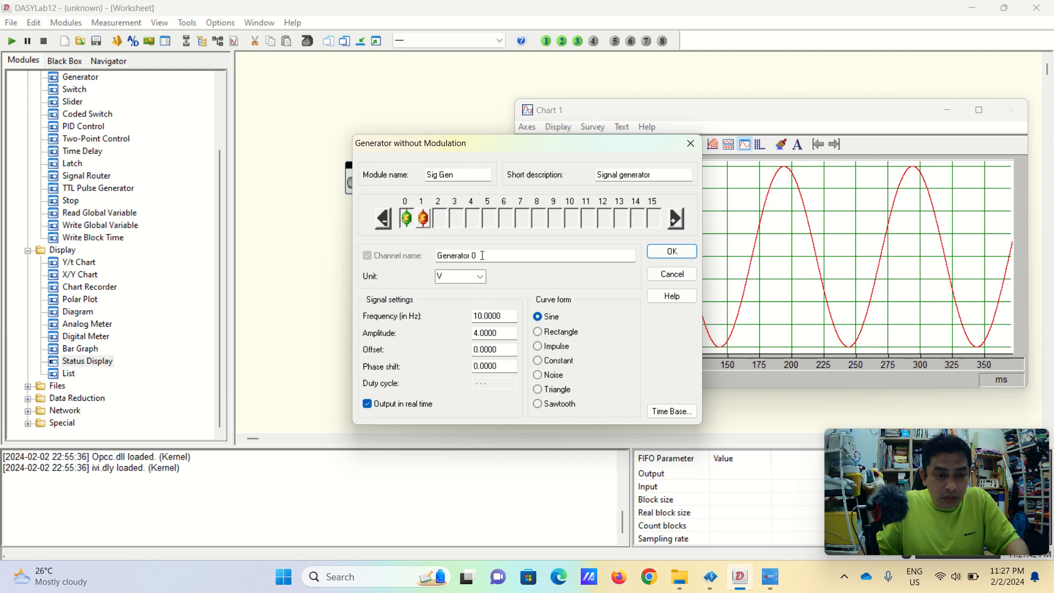
click(423, 219)
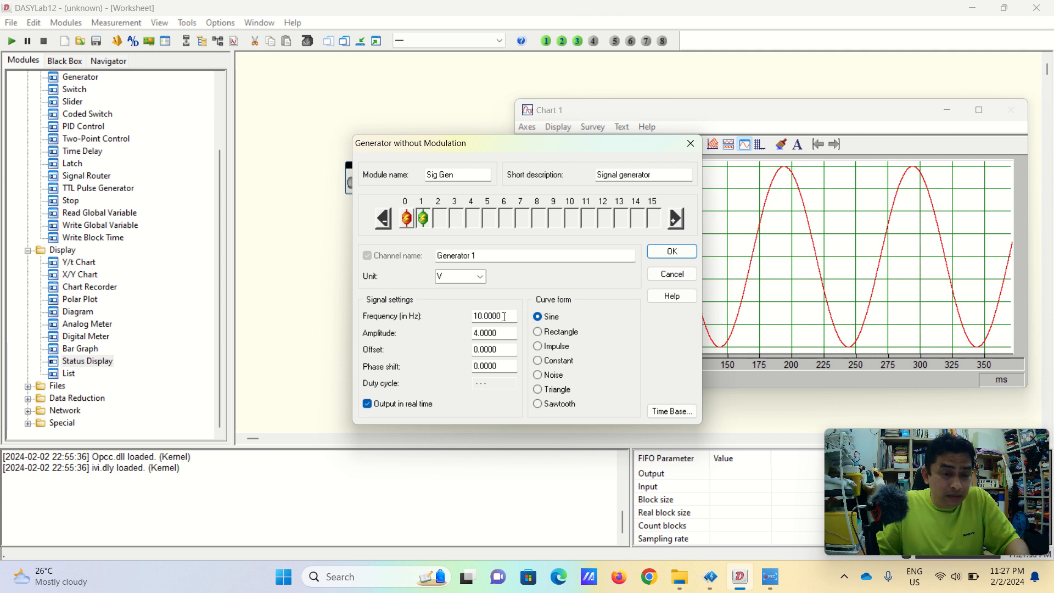
click(482, 316)
text(0)
click(475, 333)
text(2)
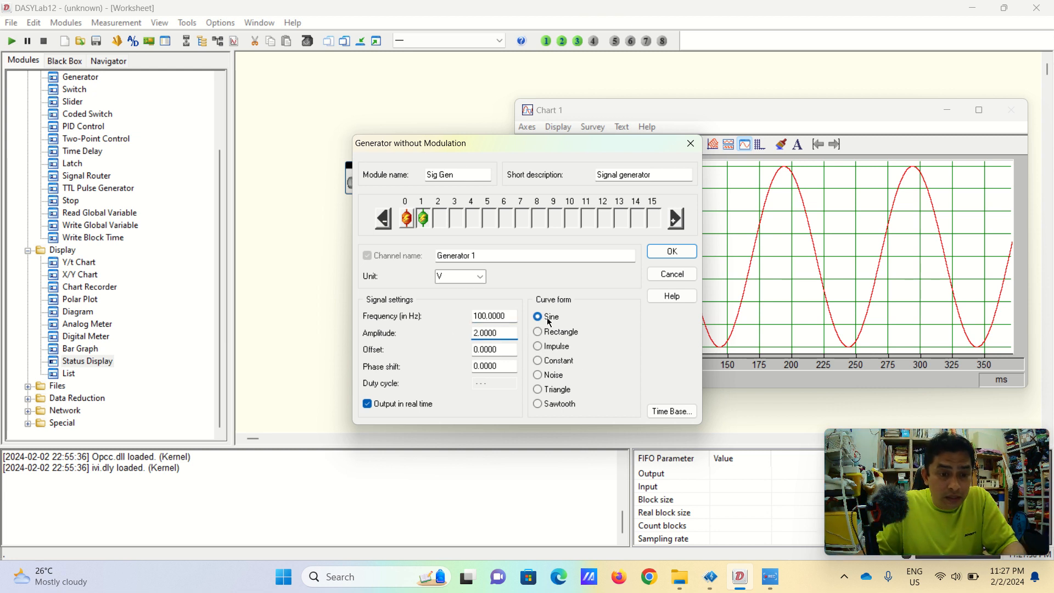
click(657, 251)
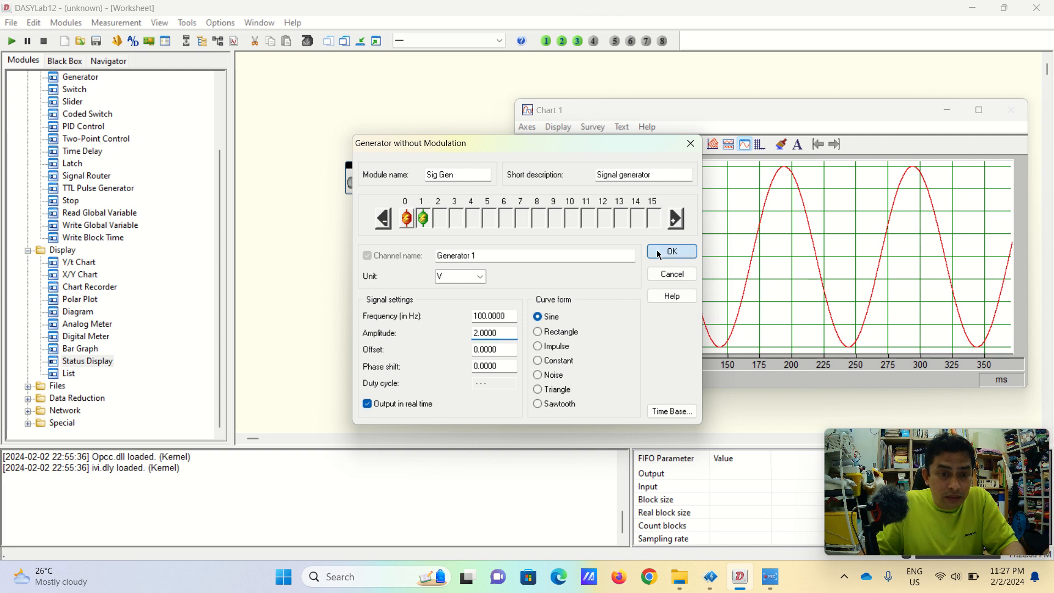
- Move the Sig Gen and Chart 1 modules farther apart on the worksheet, and run the measurement briefly before stopping it
drag(368, 177, 285, 166)
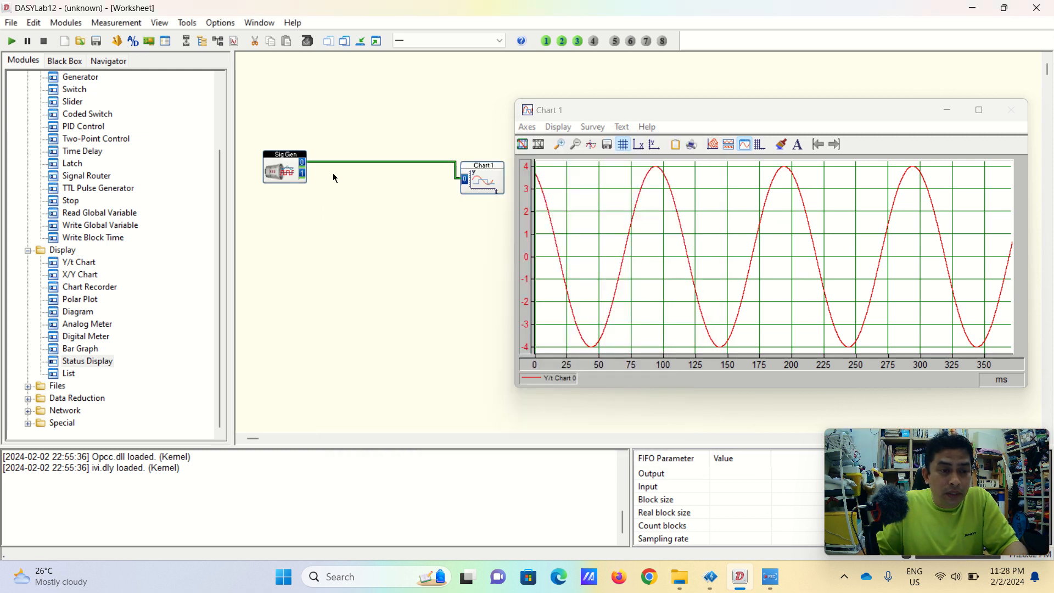
drag(487, 174, 432, 114)
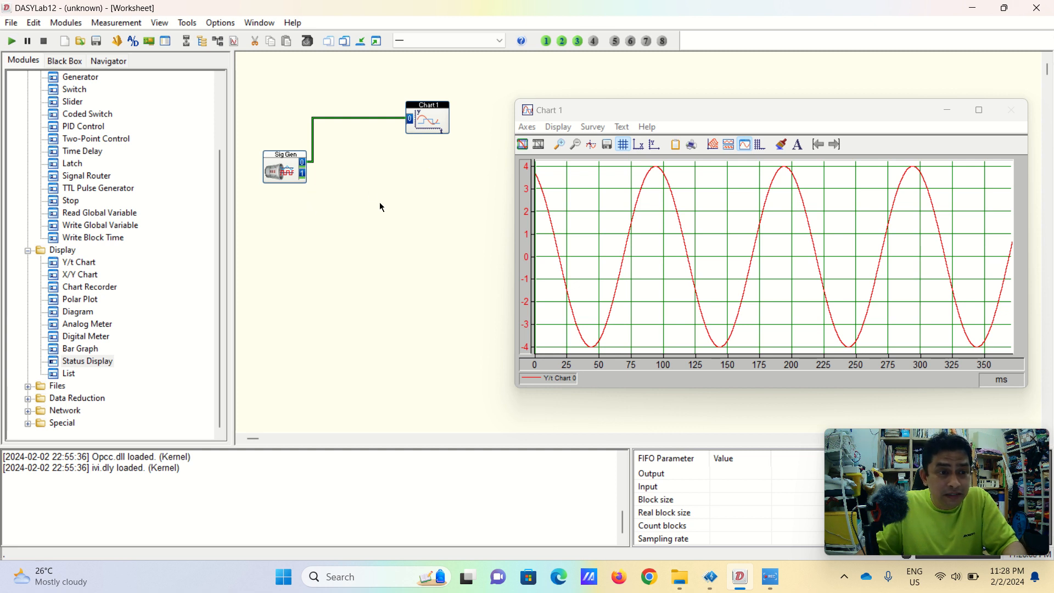
click(11, 41)
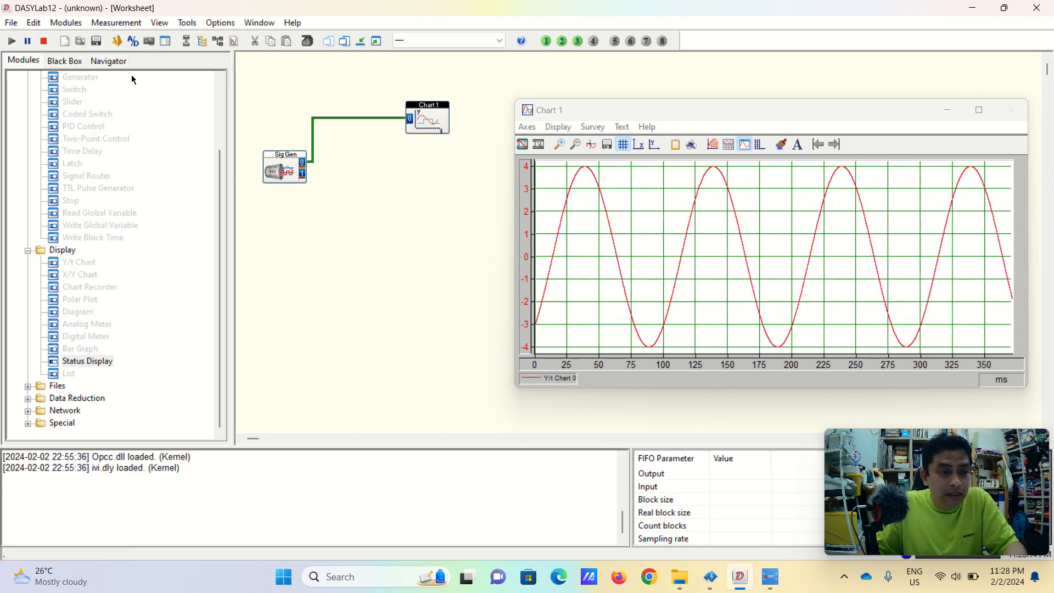
click(44, 42)
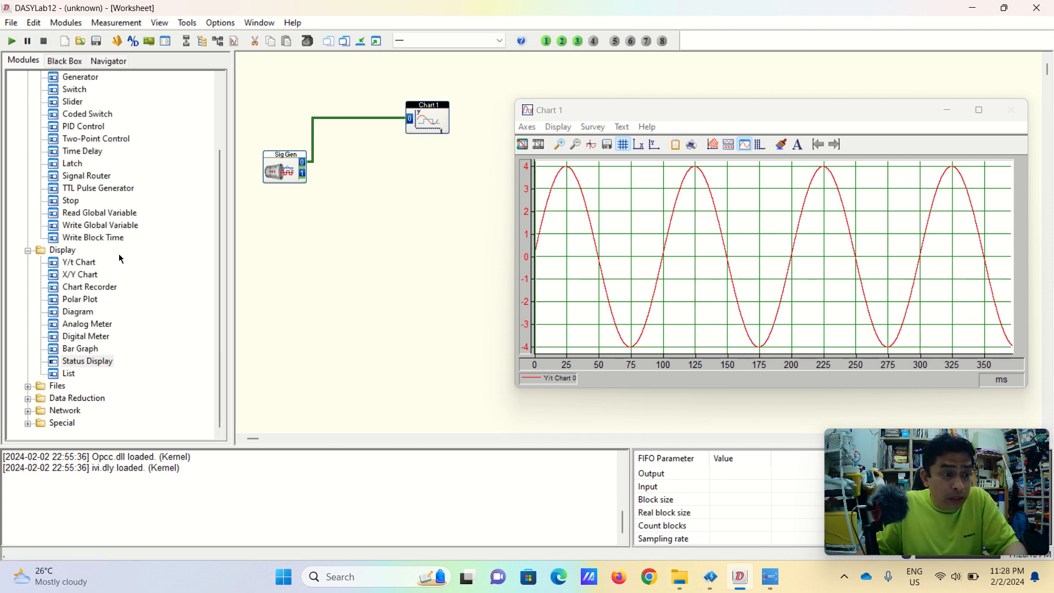
- Place a second Y/t Chart module below Chart 1, connect it to Sig Gen's output 1, and delete it
drag(94, 261, 396, 211)
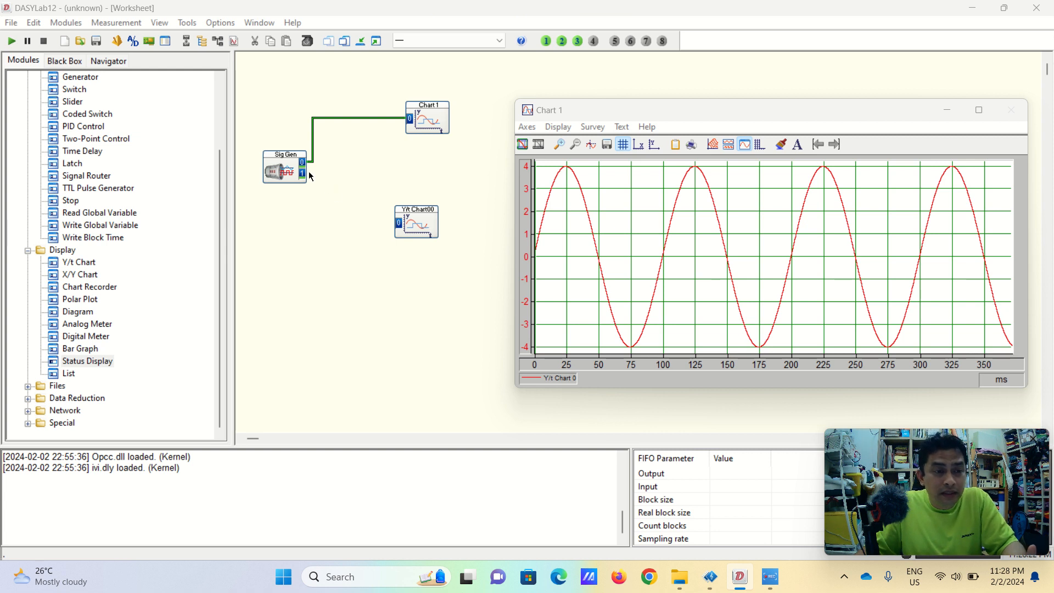
drag(302, 172, 398, 222)
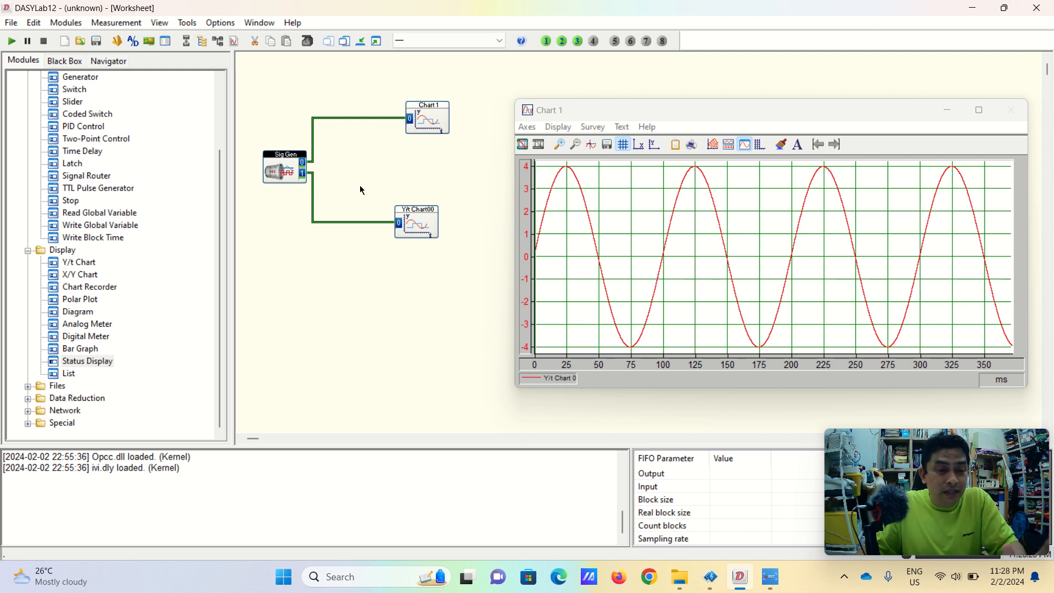
drag(364, 183, 493, 292)
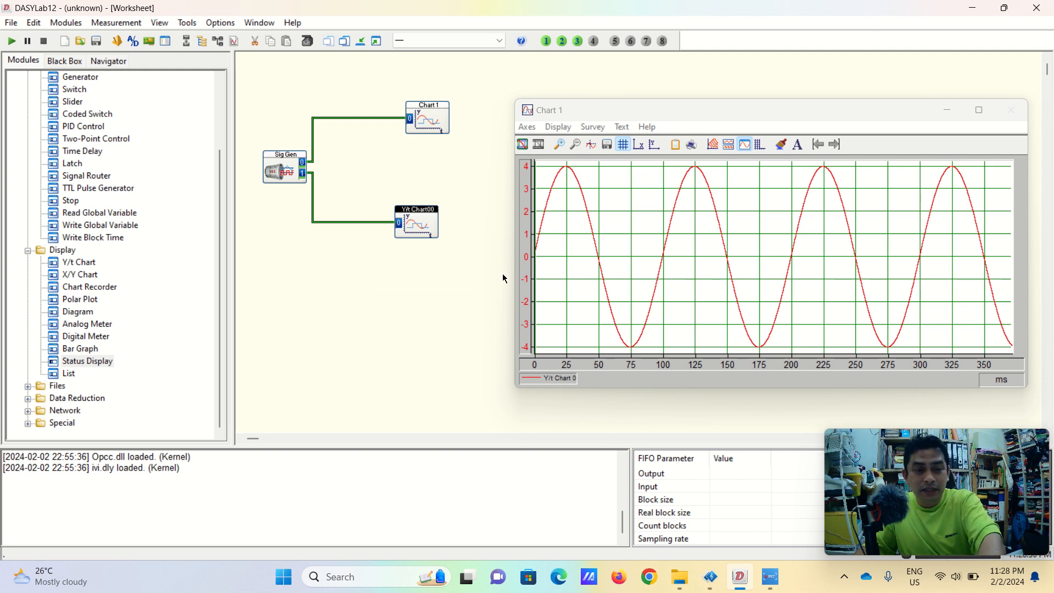
key(Delete)
click(508, 317)
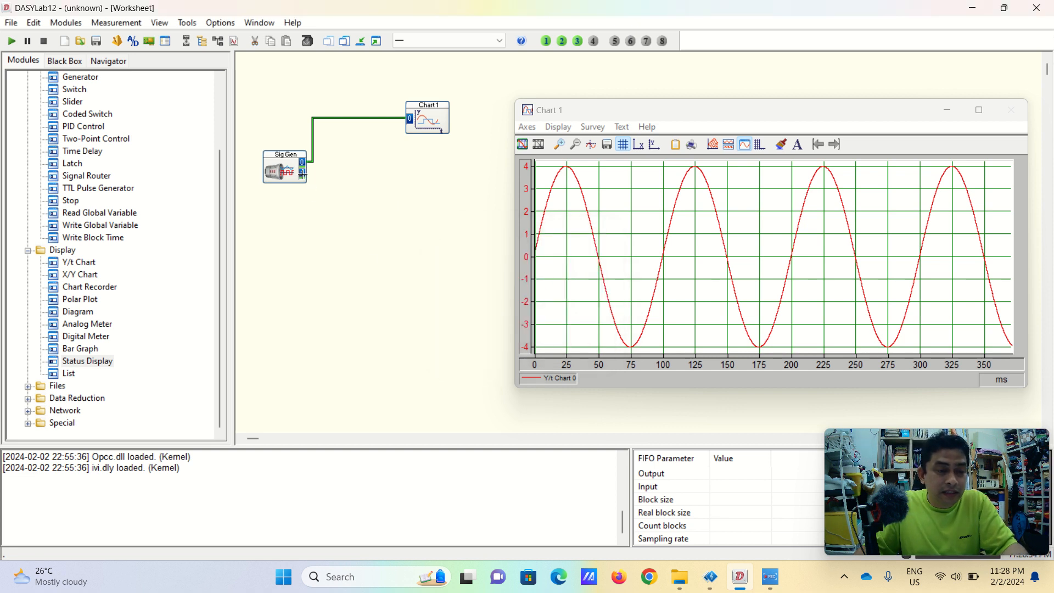
- Place another unconnected Y/t Chart module below the existing modules and delete it
drag(69, 262, 400, 225)
drag(338, 187, 436, 294)
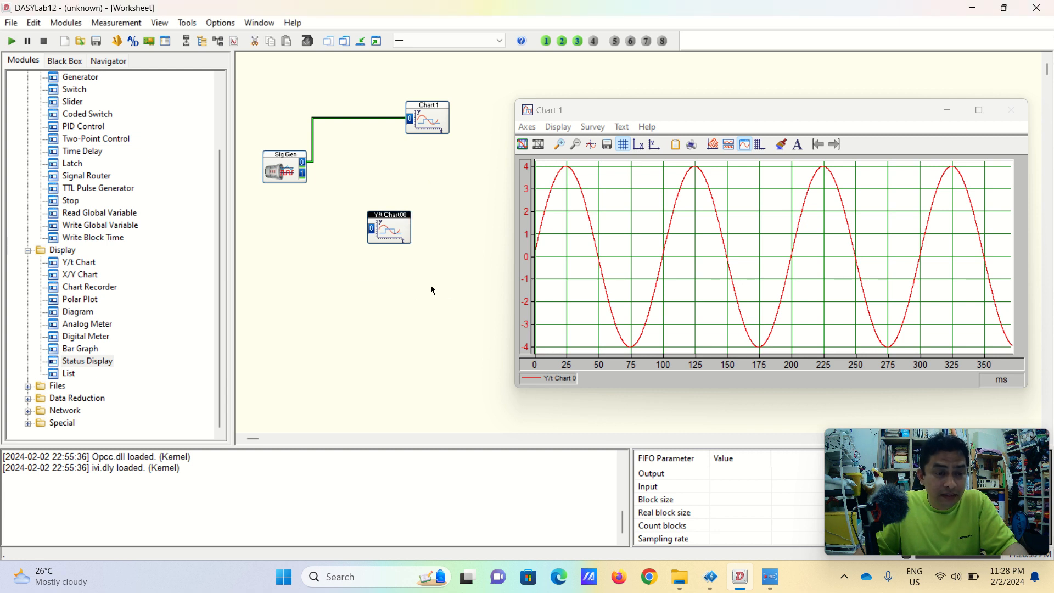
key(Delete)
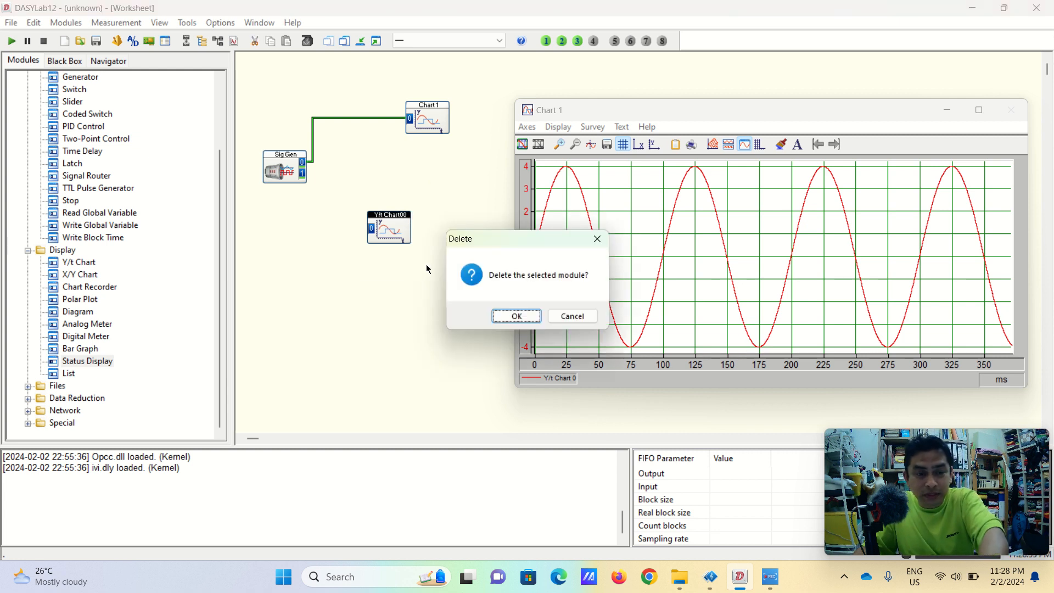
click(500, 313)
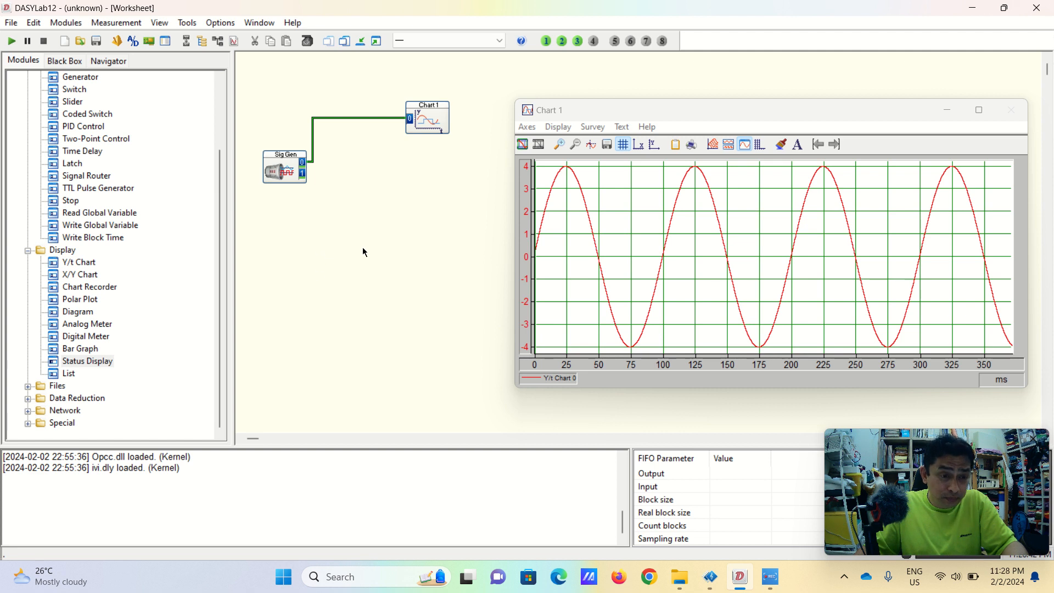
- Add a second input channel to the Chart 1 module and connect Sig Gen's output 1 to it, aligning the two modules
double_click(428, 113)
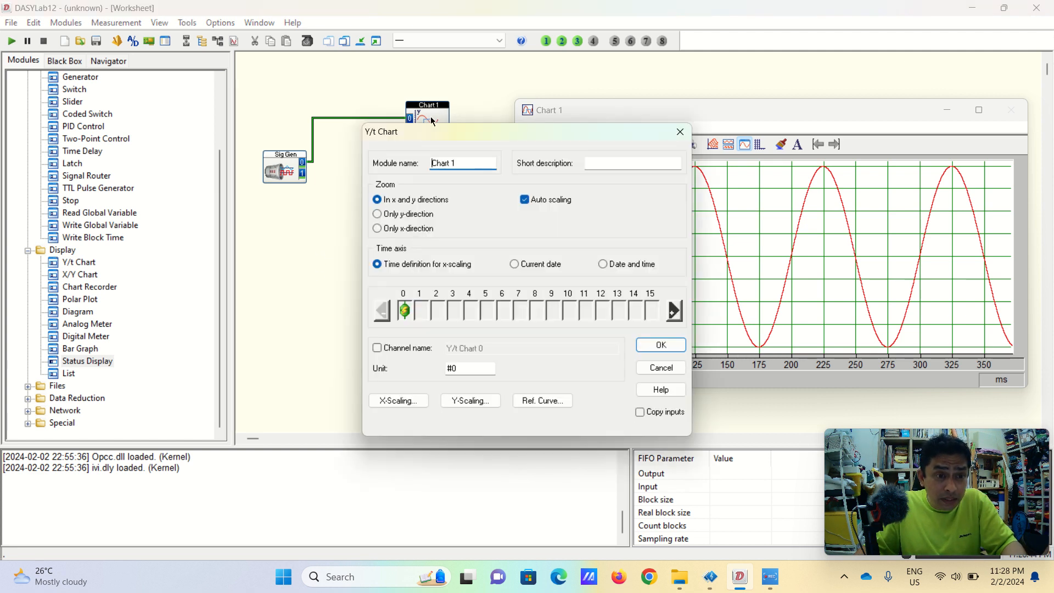
click(674, 312)
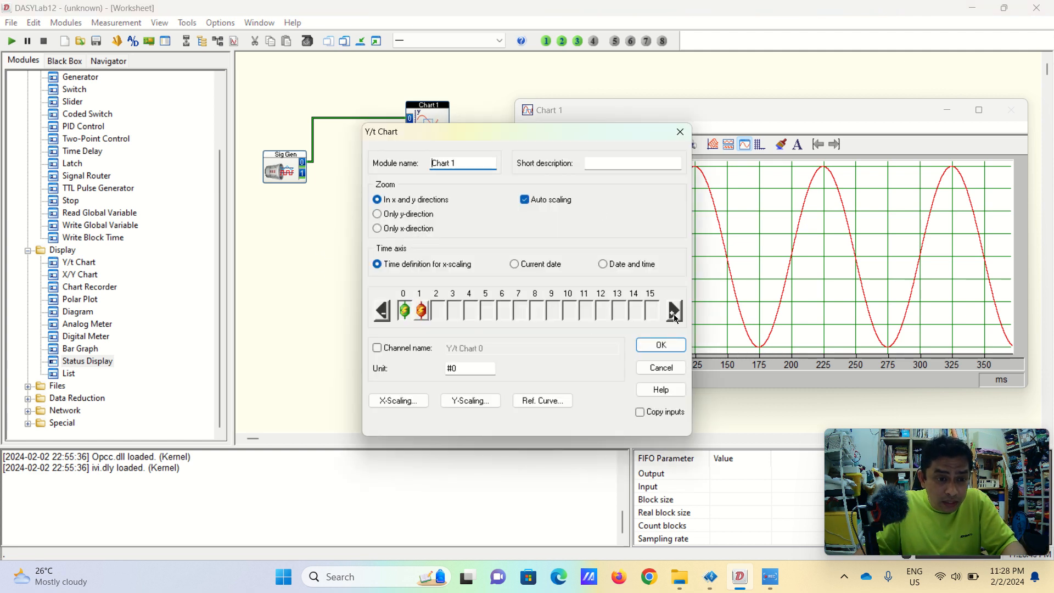
click(422, 313)
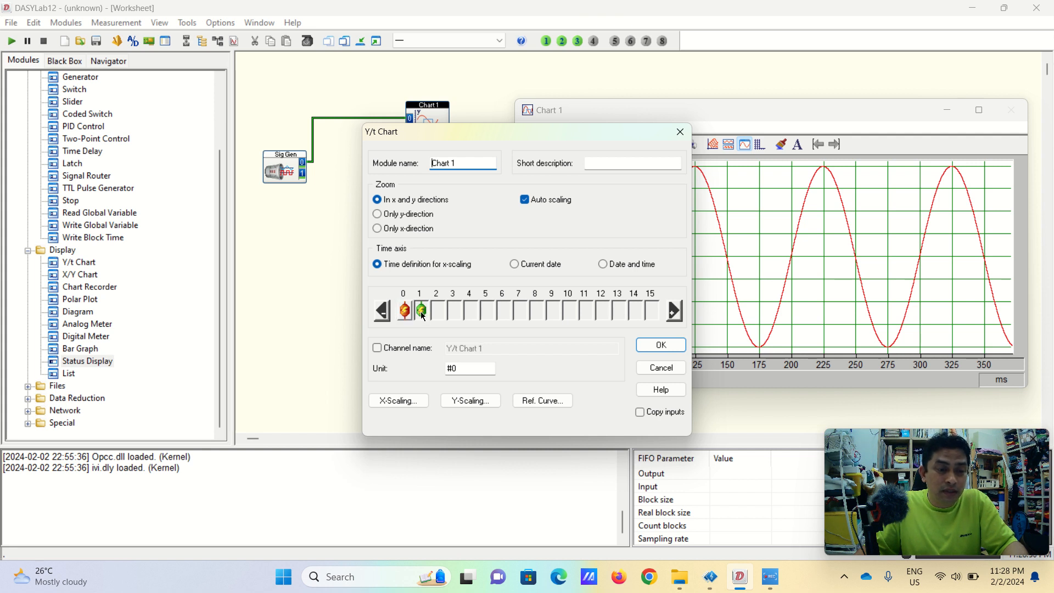
click(650, 344)
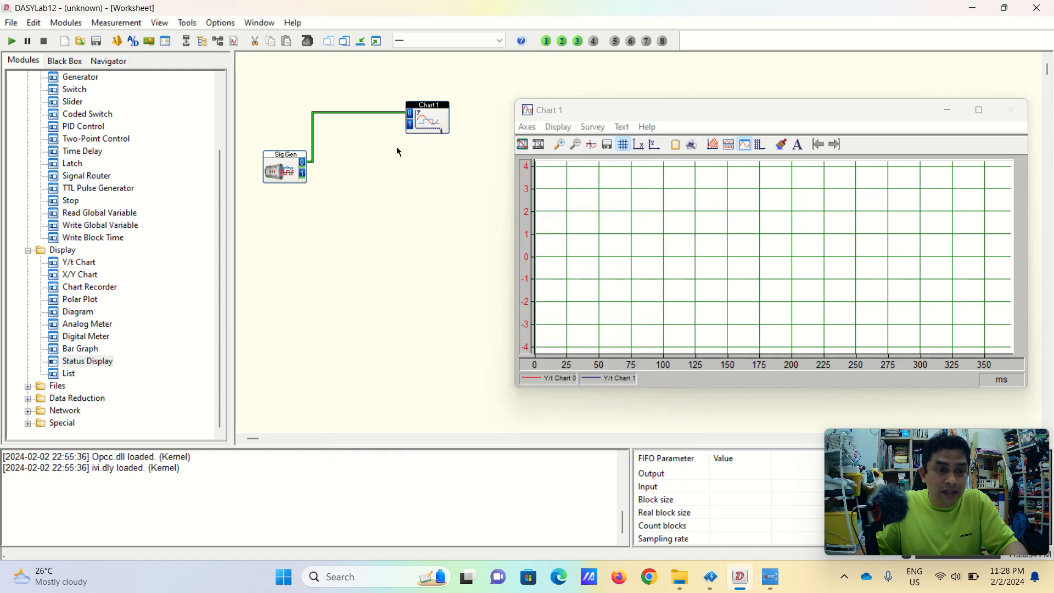
drag(302, 173, 436, 182)
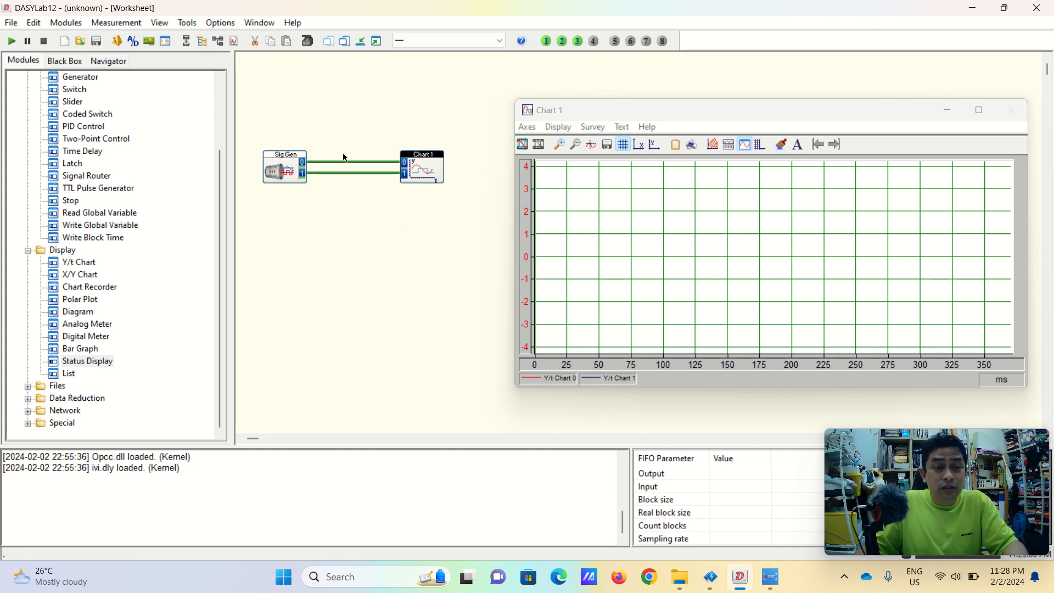
- Display the two chart channels in separate stacked plots, and run the measurement briefly before stopping it
click(728, 145)
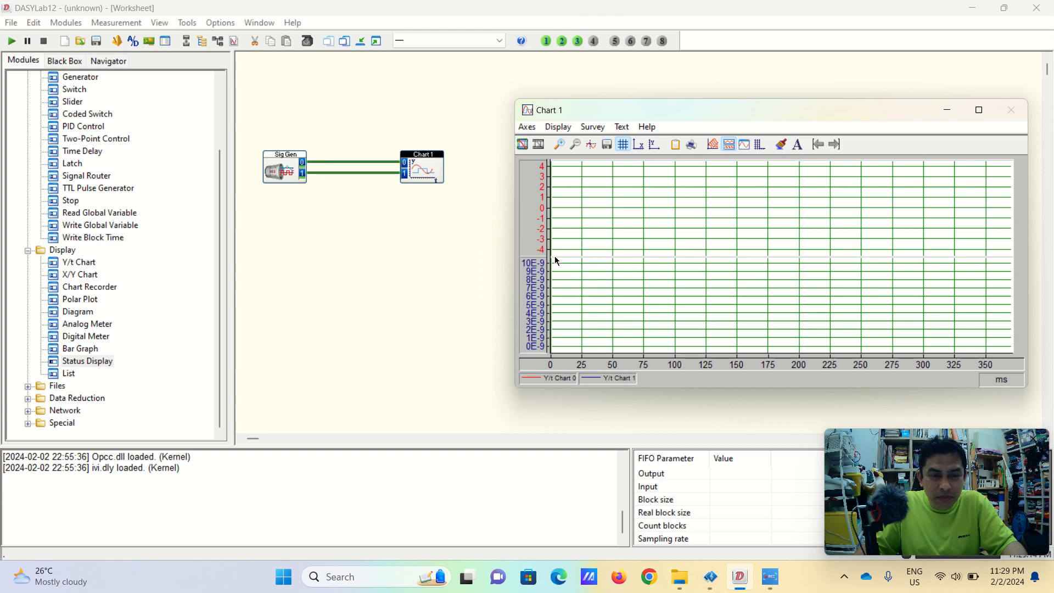
click(11, 42)
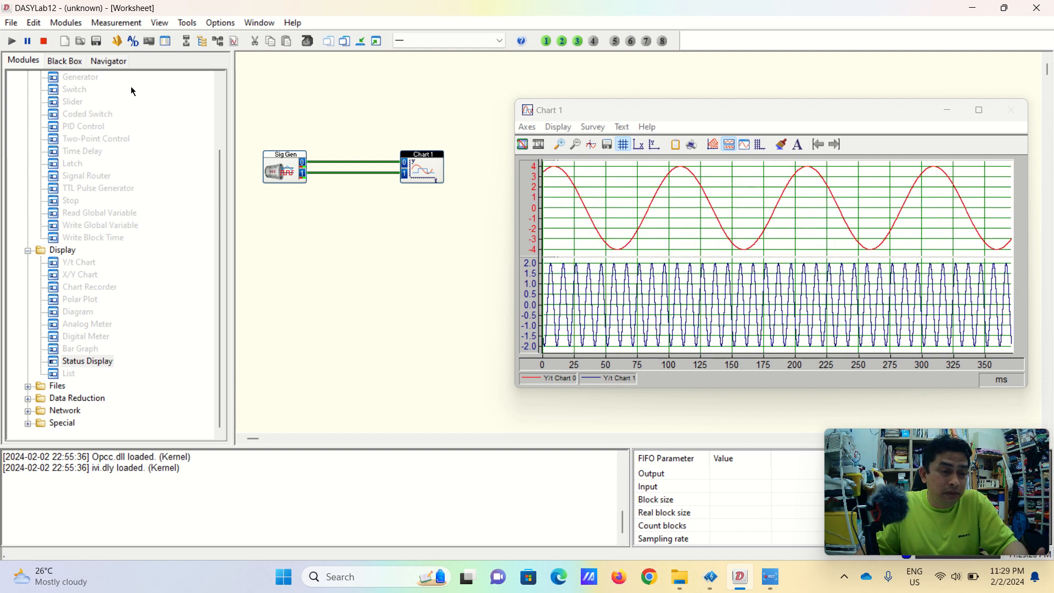
click(44, 41)
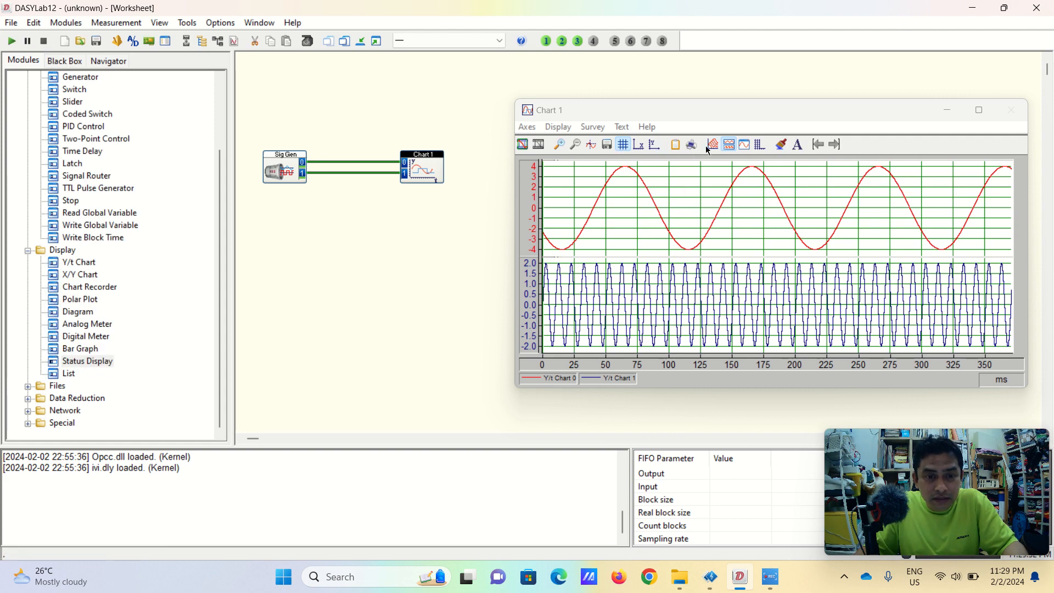
- Try the first chart cursor near the first peak of the channel 0 wave, and check Chart 1's channel 1 settings
click(593, 146)
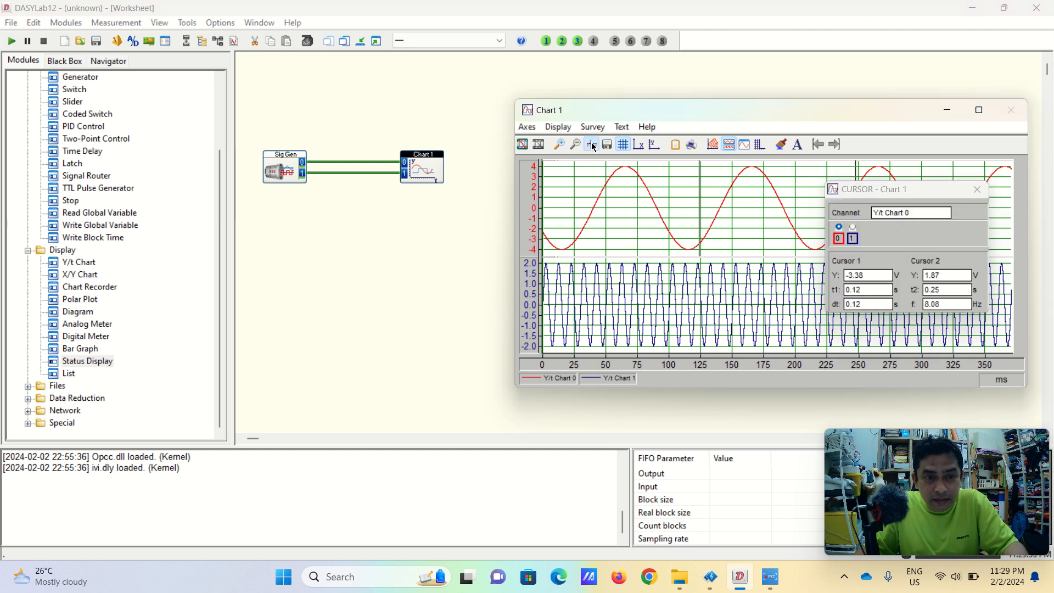
drag(700, 181, 652, 231)
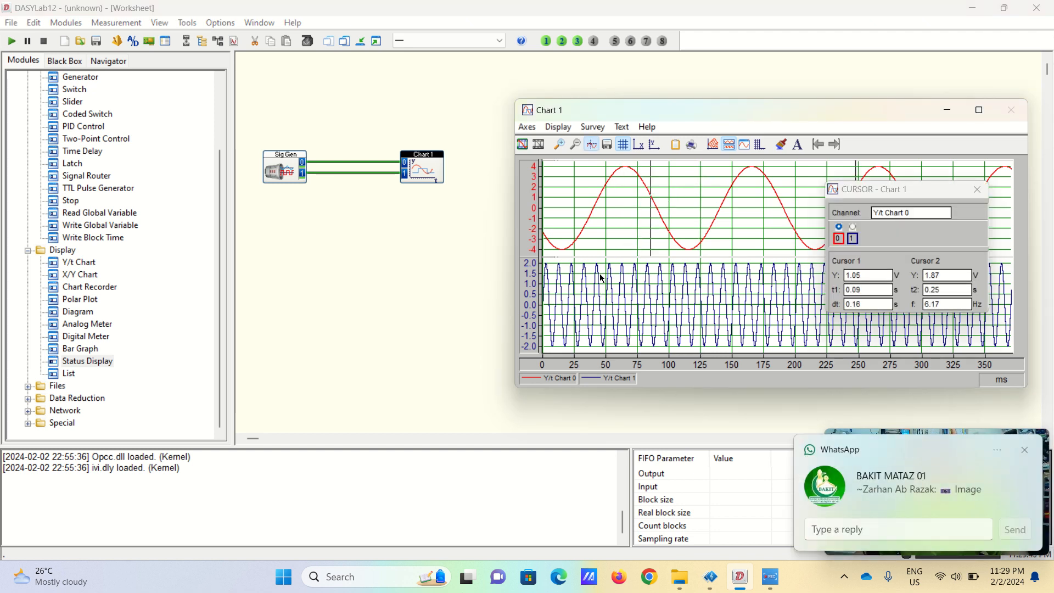
click(977, 189)
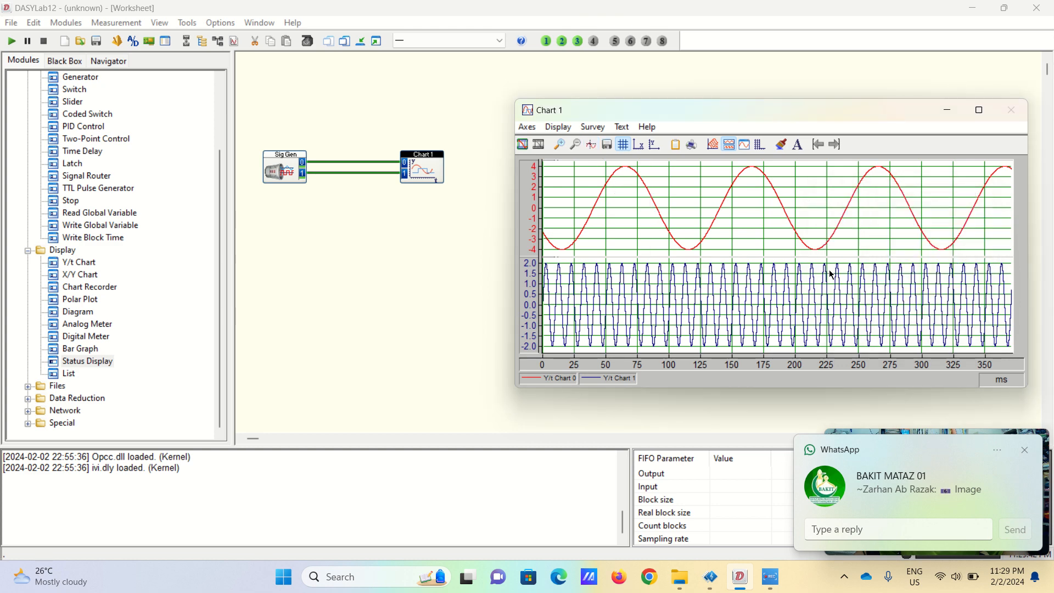
double_click(658, 311)
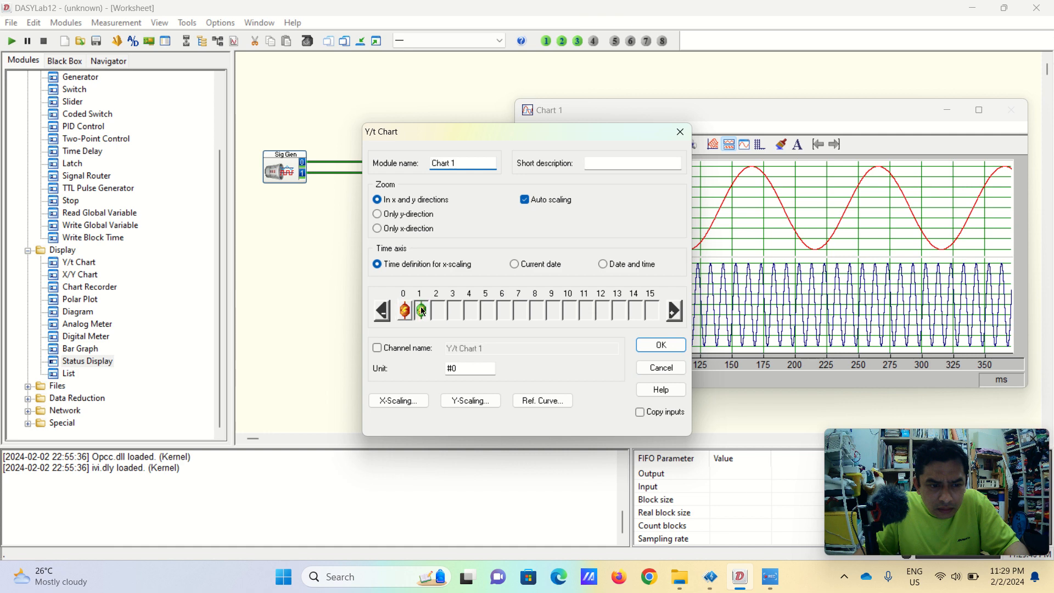
click(678, 344)
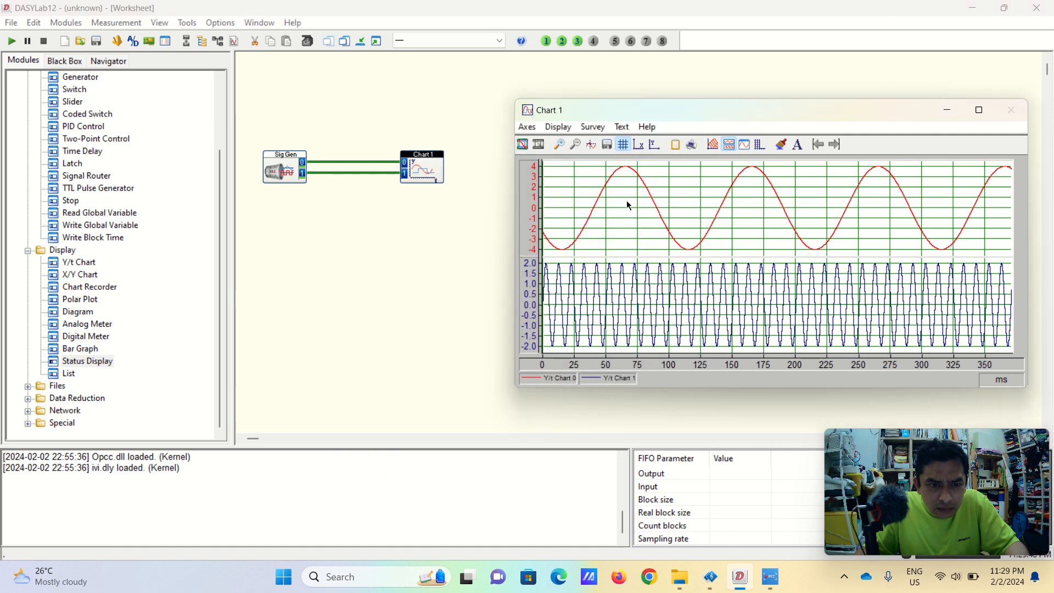
- Measure the frequency of the channel 1 wave with the chart cursors on two adjacent peaks, and close the cursor window
click(591, 145)
drag(699, 262, 622, 275)
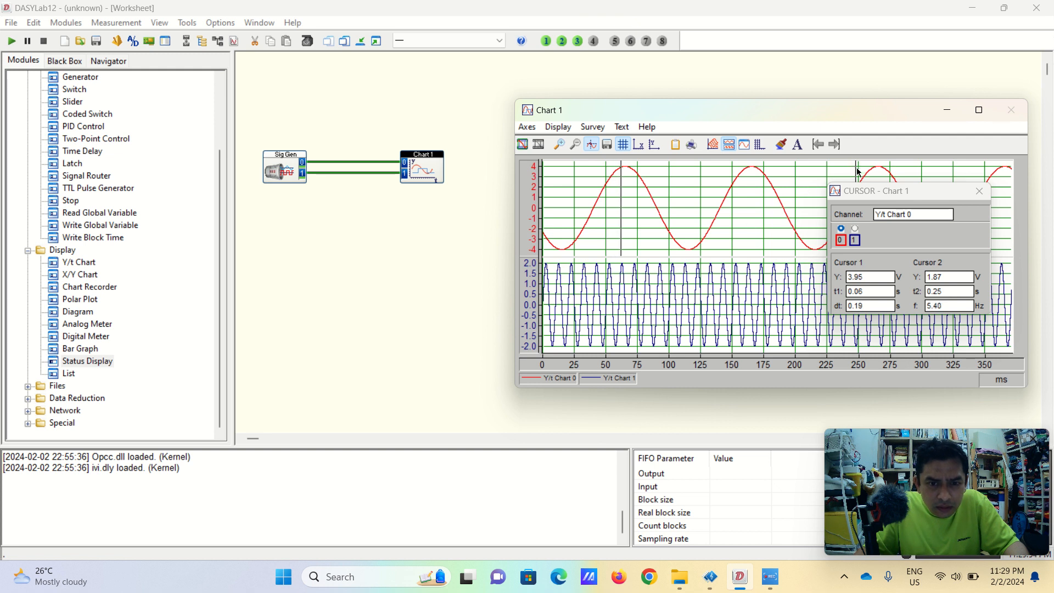
drag(858, 171, 637, 214)
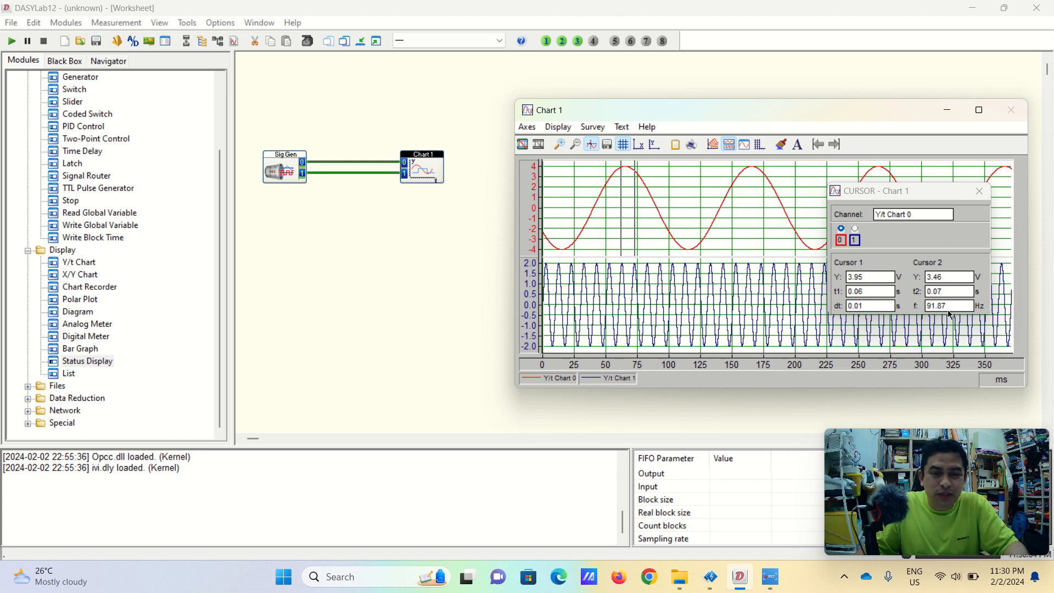
click(979, 191)
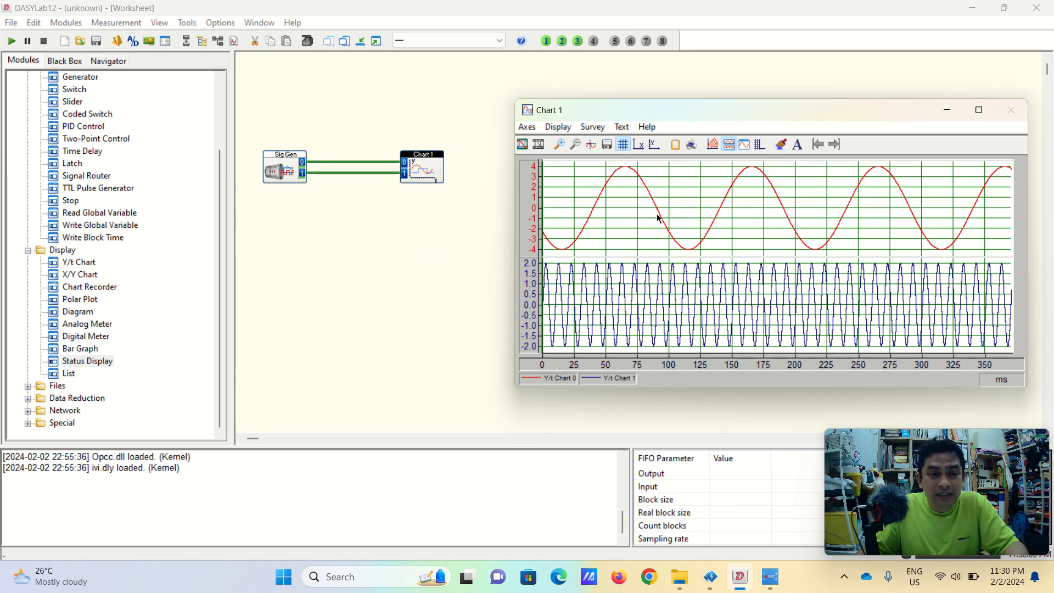
- Overlay both channel waves in a single plot in the Chart 1 window and start the measurement
click(744, 147)
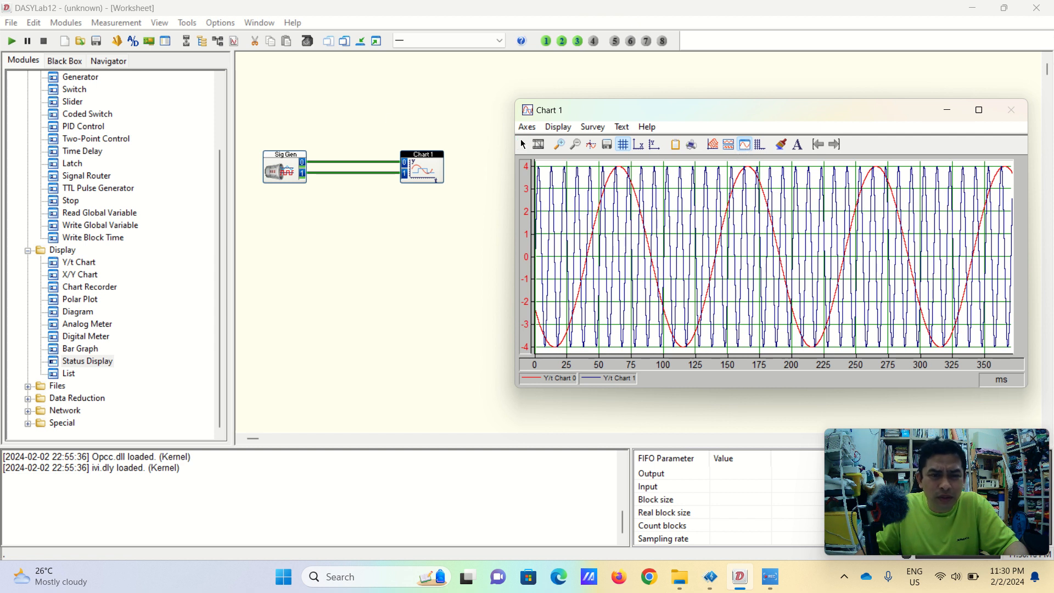
click(10, 42)
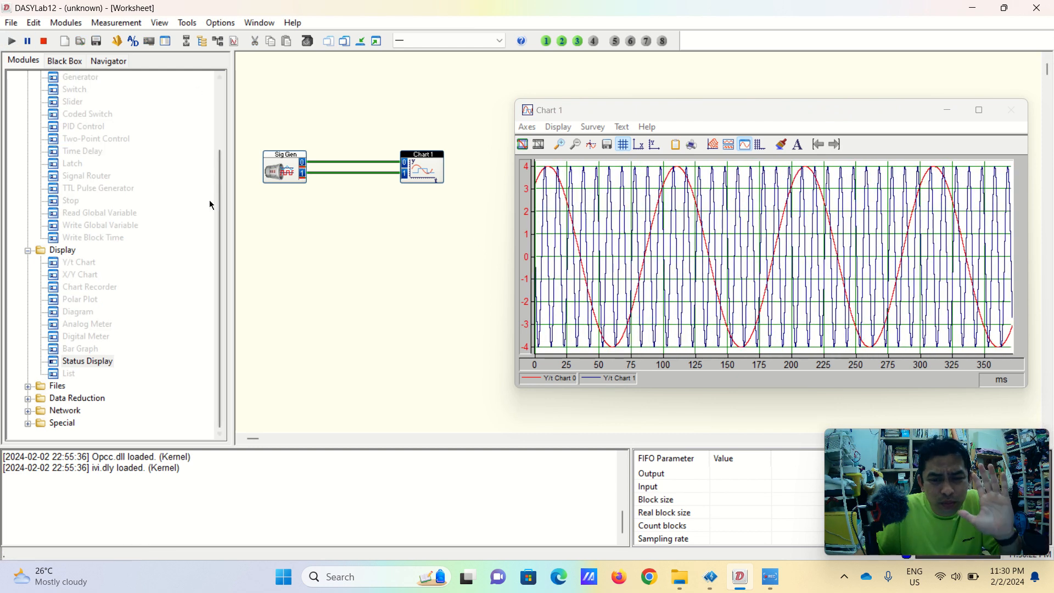
- Stop the measurement, and try DASYLab as the signal generator's time base before setting it back to Driver
click(44, 42)
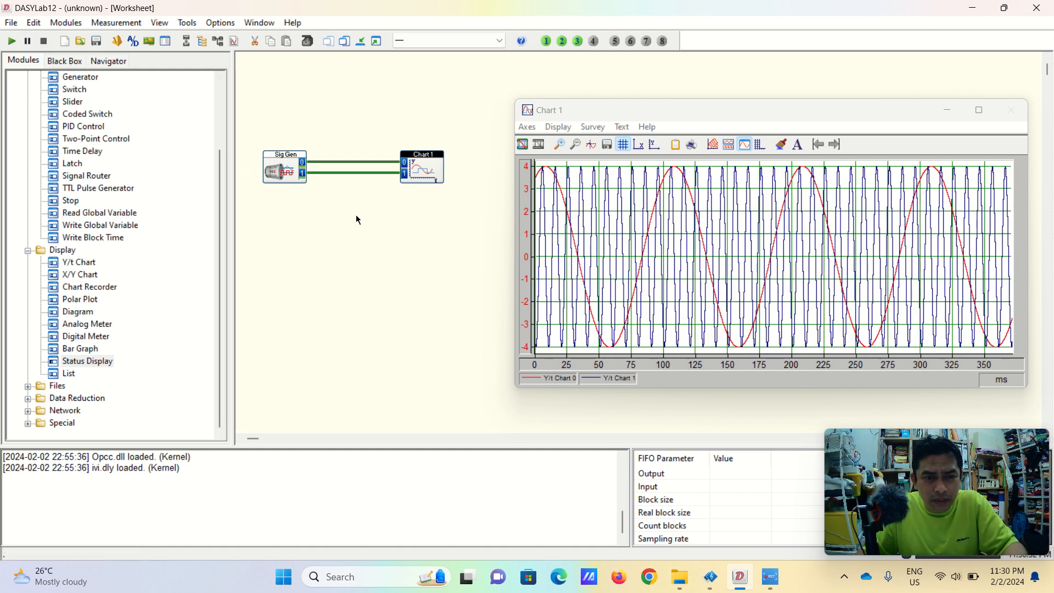
double_click(276, 169)
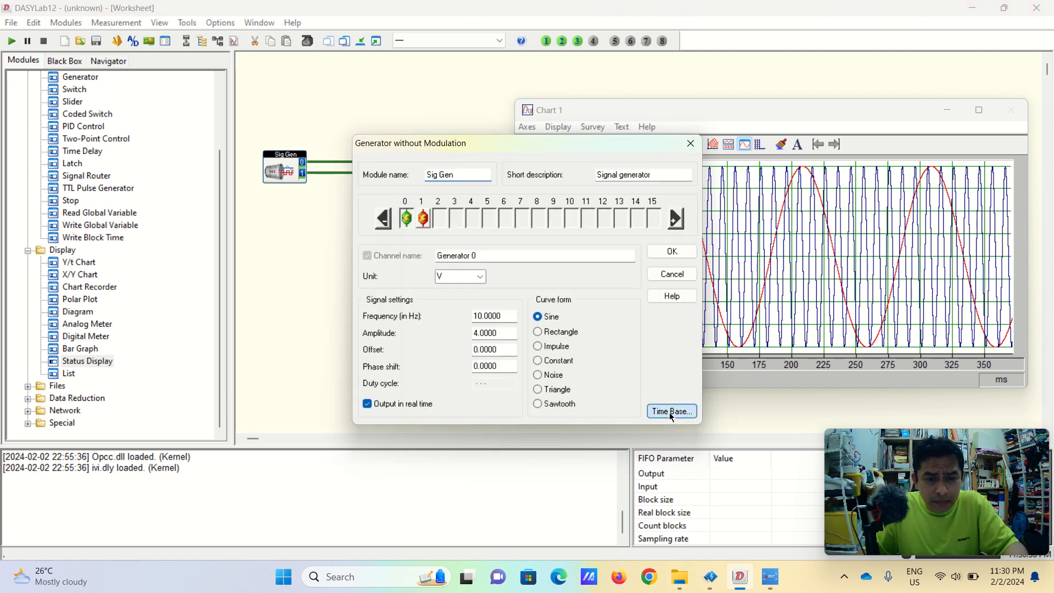
click(670, 412)
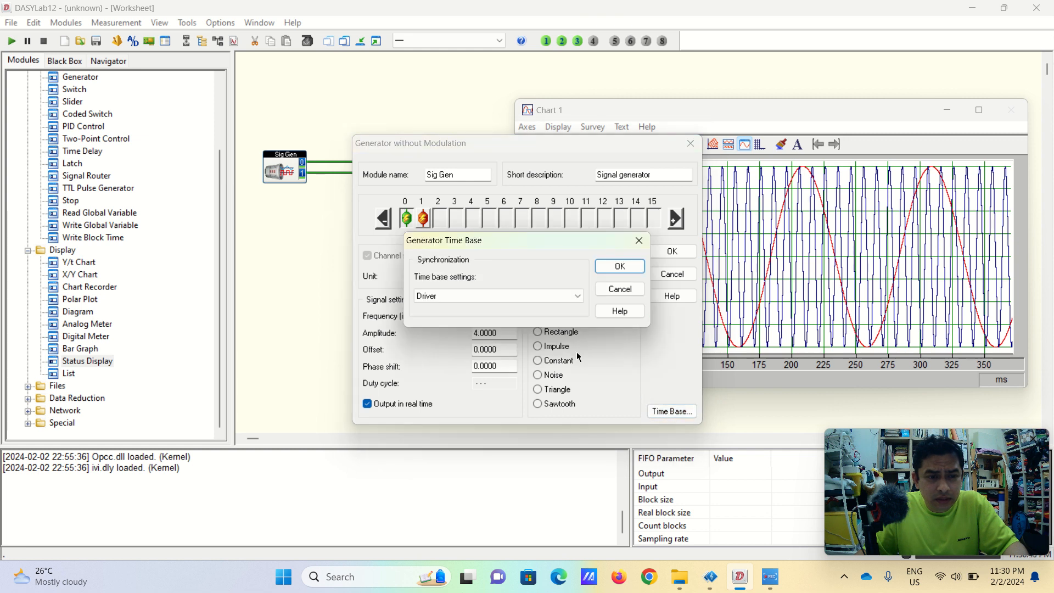
click(441, 296)
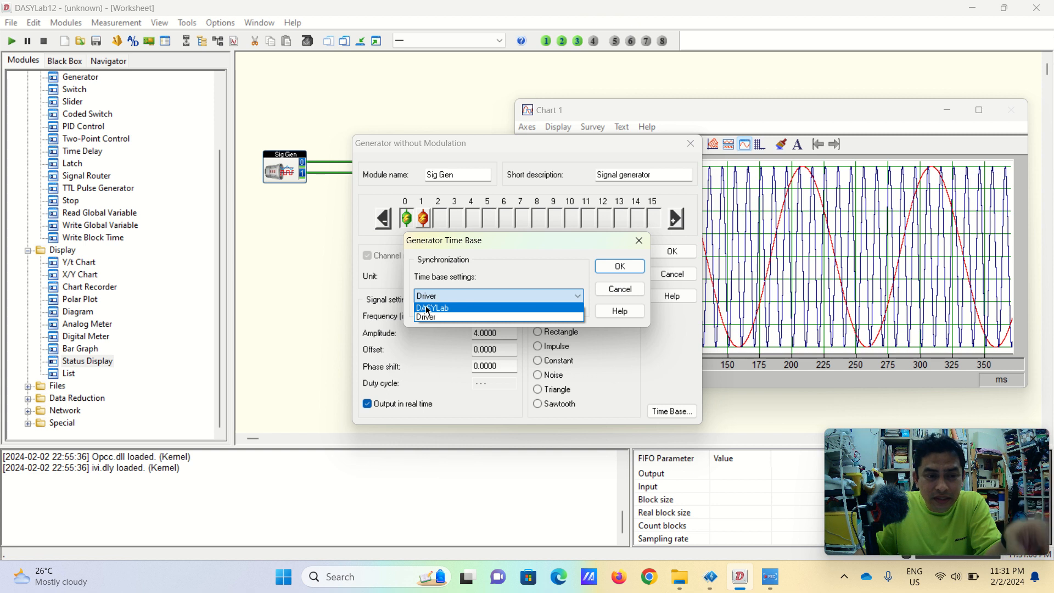
click(428, 309)
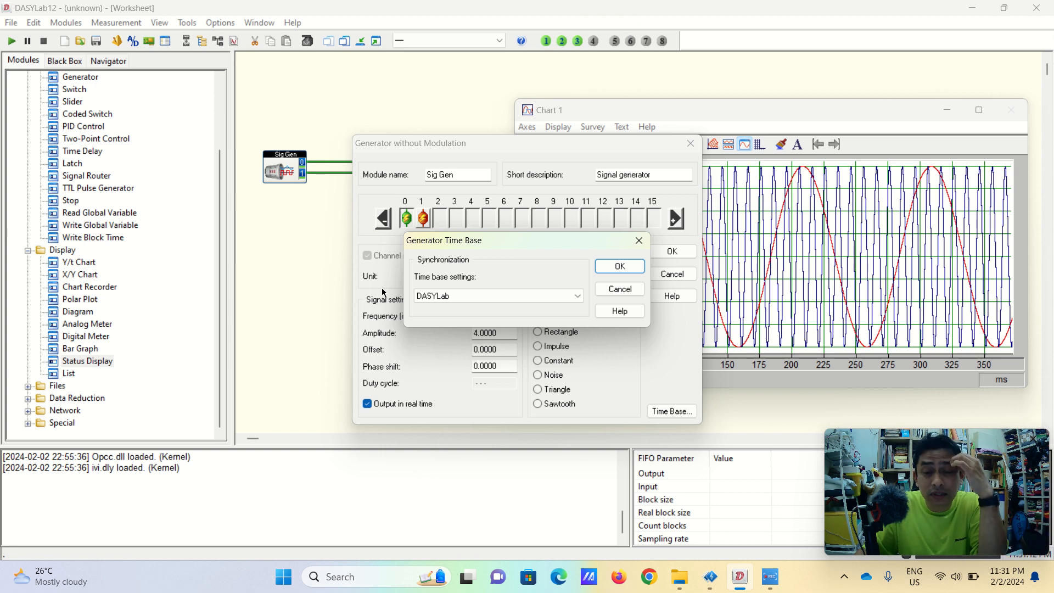
click(482, 298)
click(462, 318)
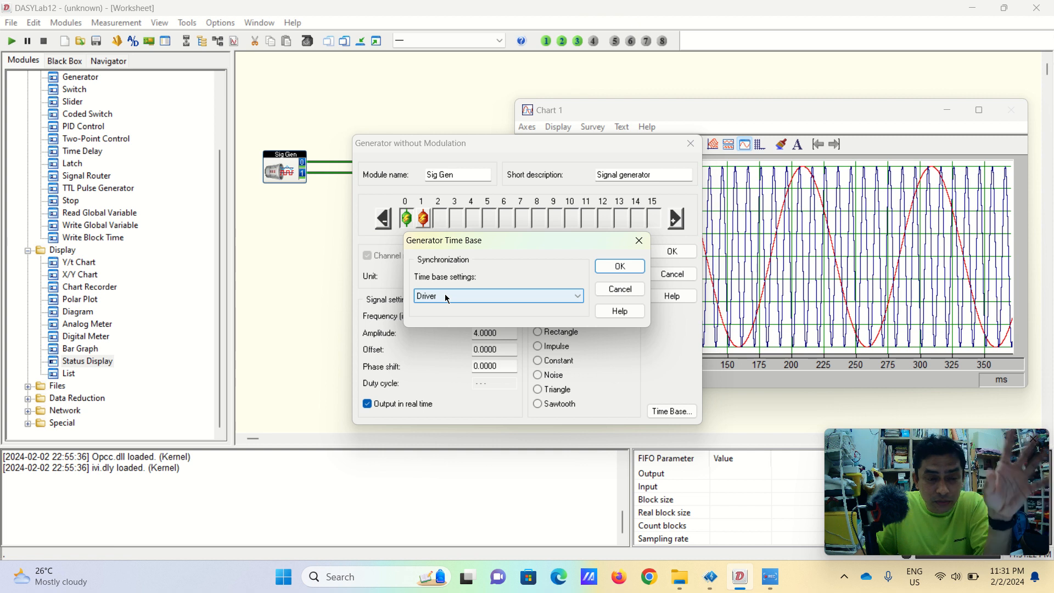
click(619, 265)
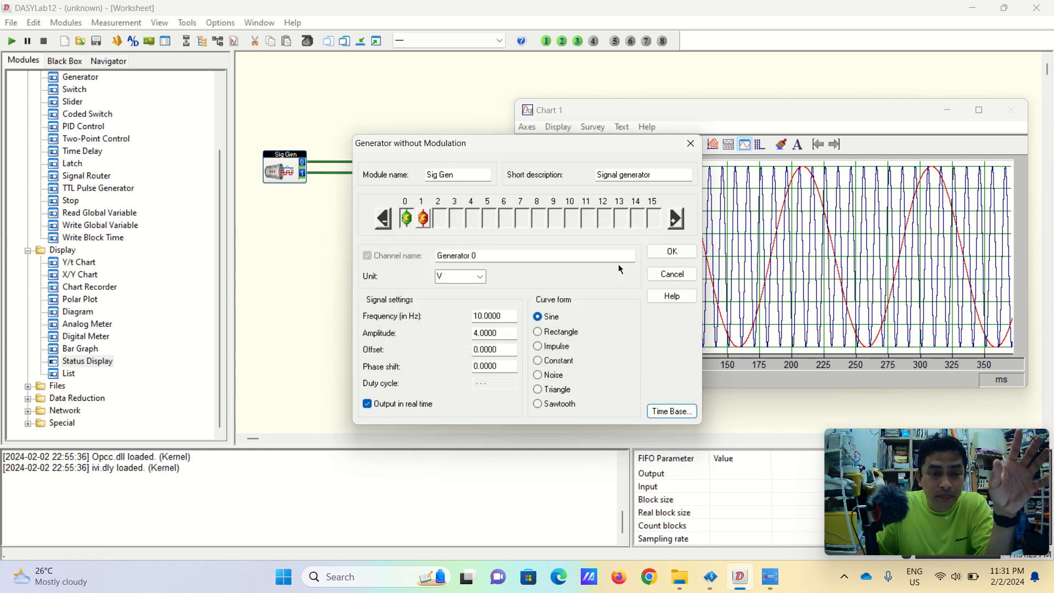
click(673, 251)
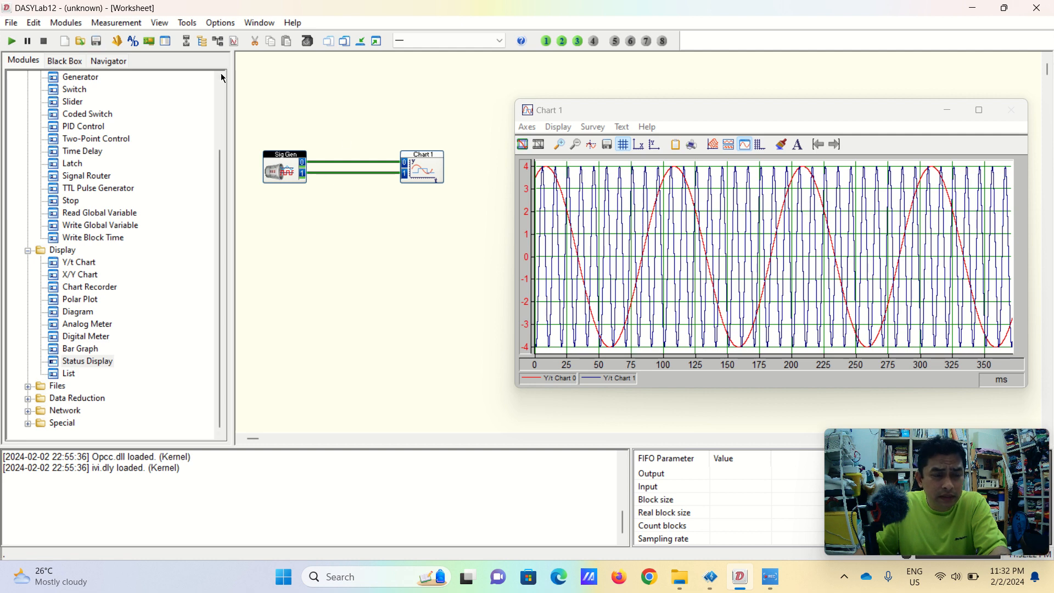
- Check the signal generator's time base setting again and close its settings
double_click(286, 170)
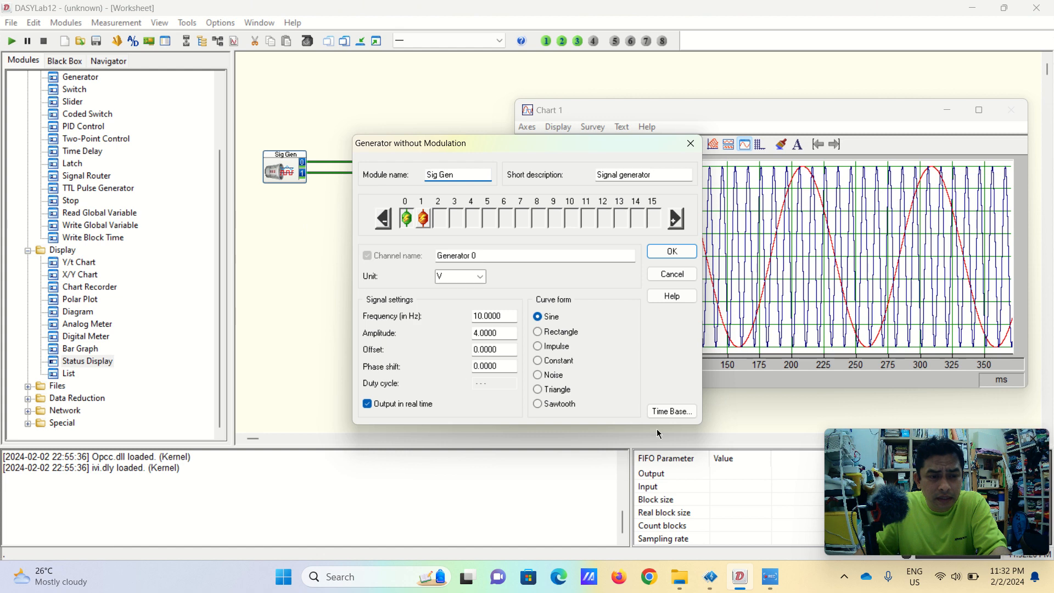
click(671, 411)
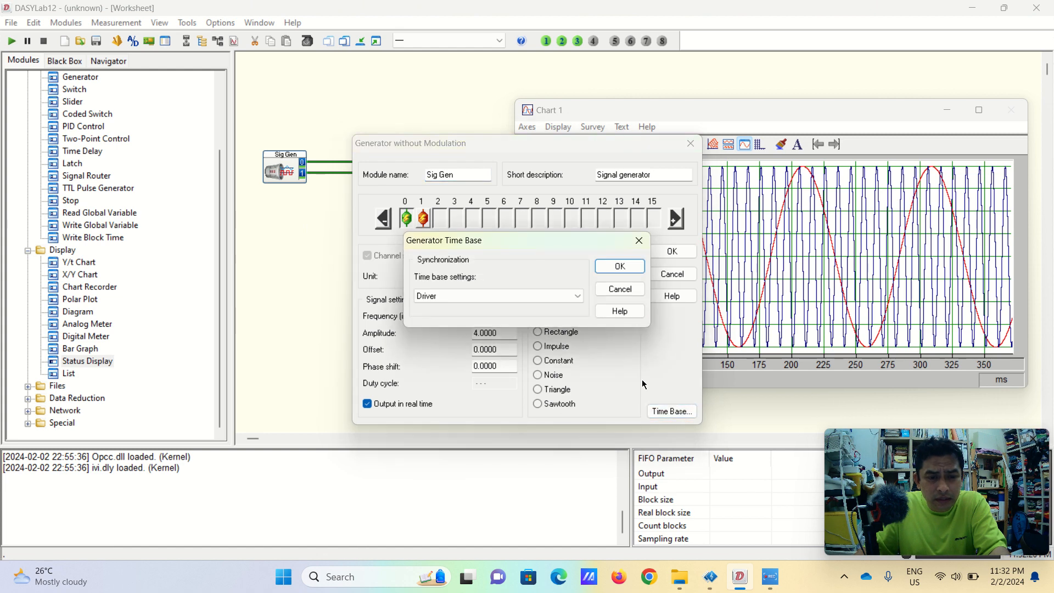
click(619, 266)
click(691, 143)
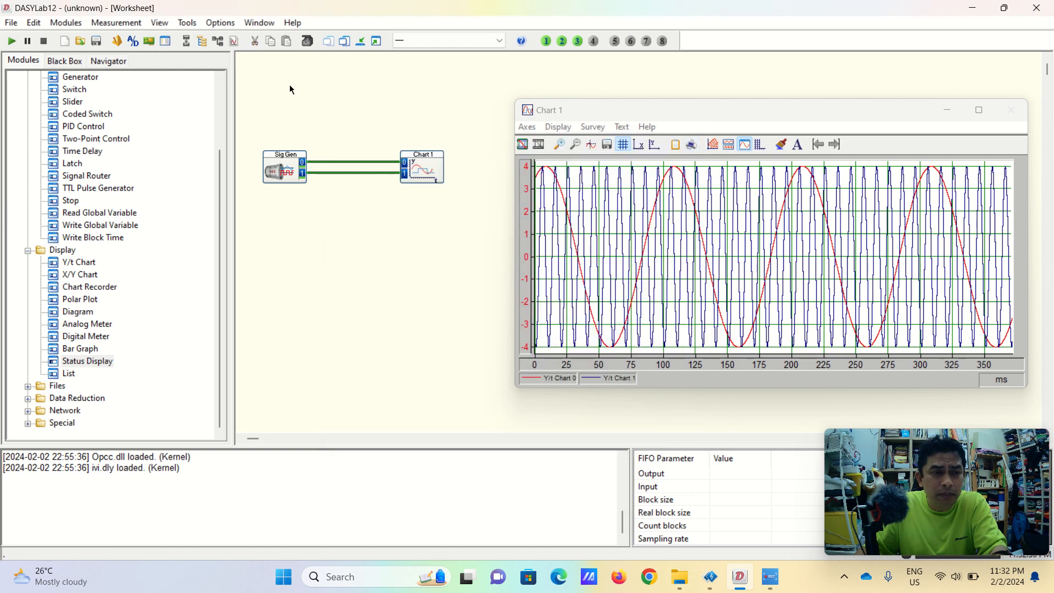
- Set the sampling rate of the Driver time base to 10000 Hz after trying 1000 Hz, keeping the automatic block size
click(101, 26)
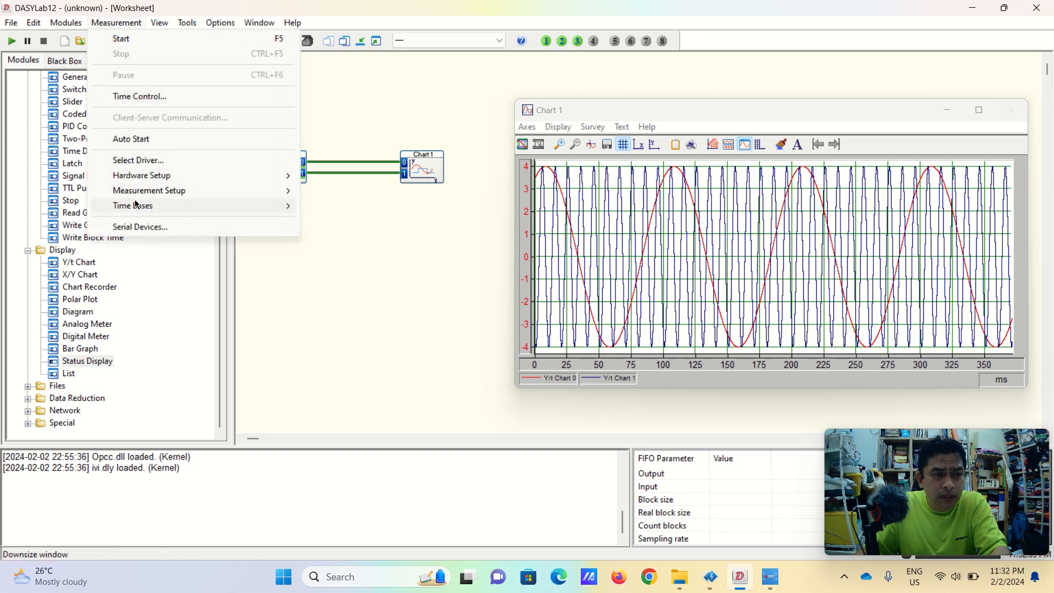
mouse_move(282, 206)
click(344, 207)
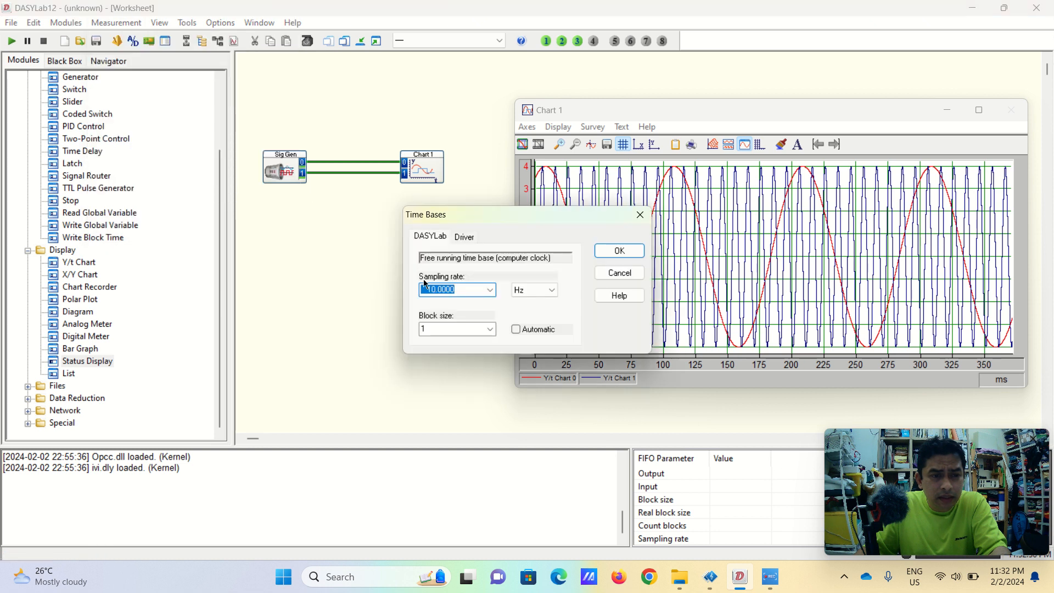
click(466, 237)
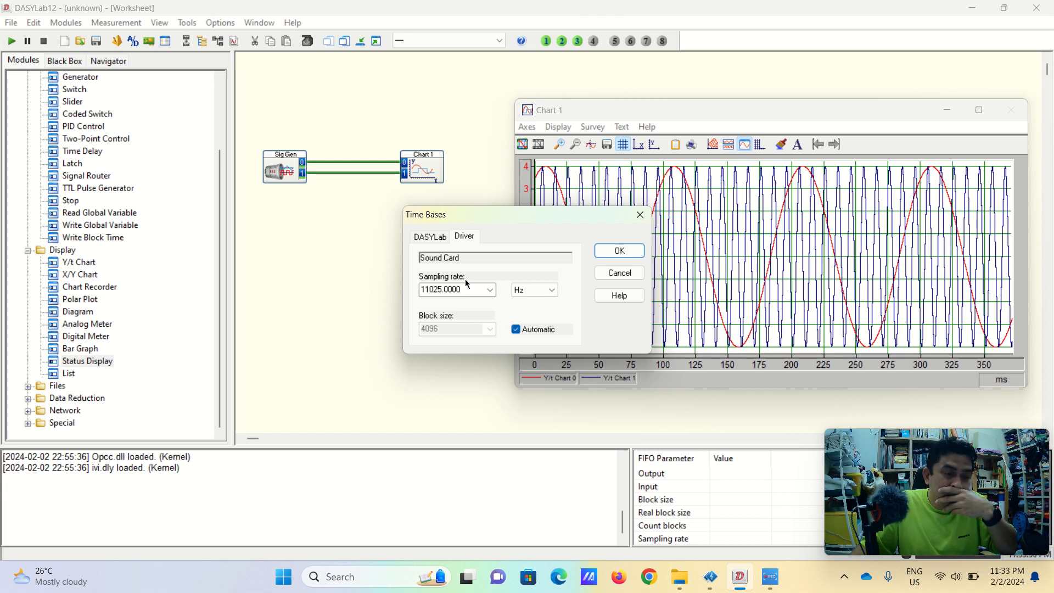
click(465, 289)
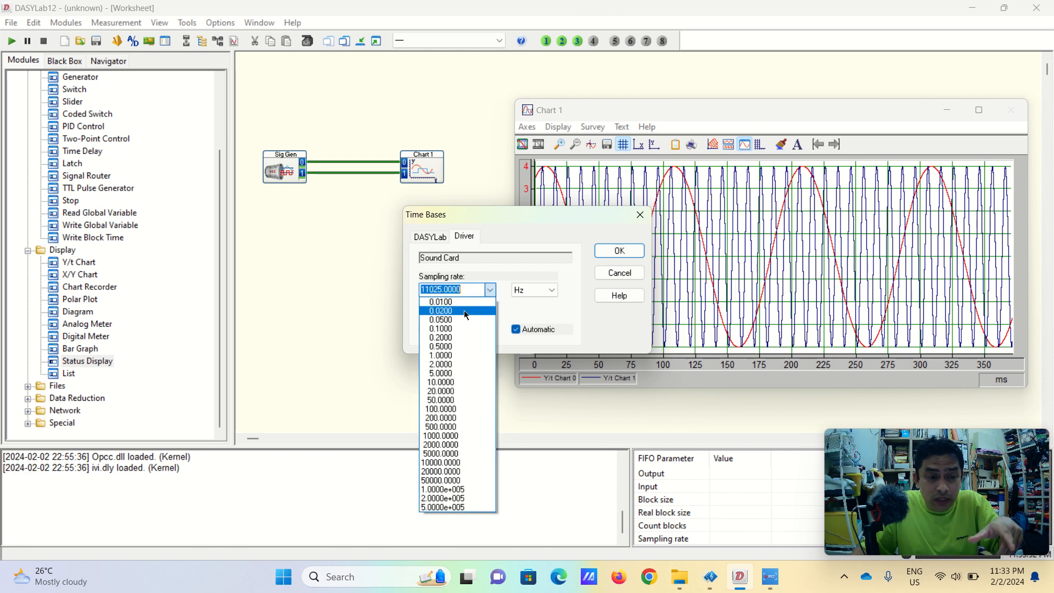
click(458, 435)
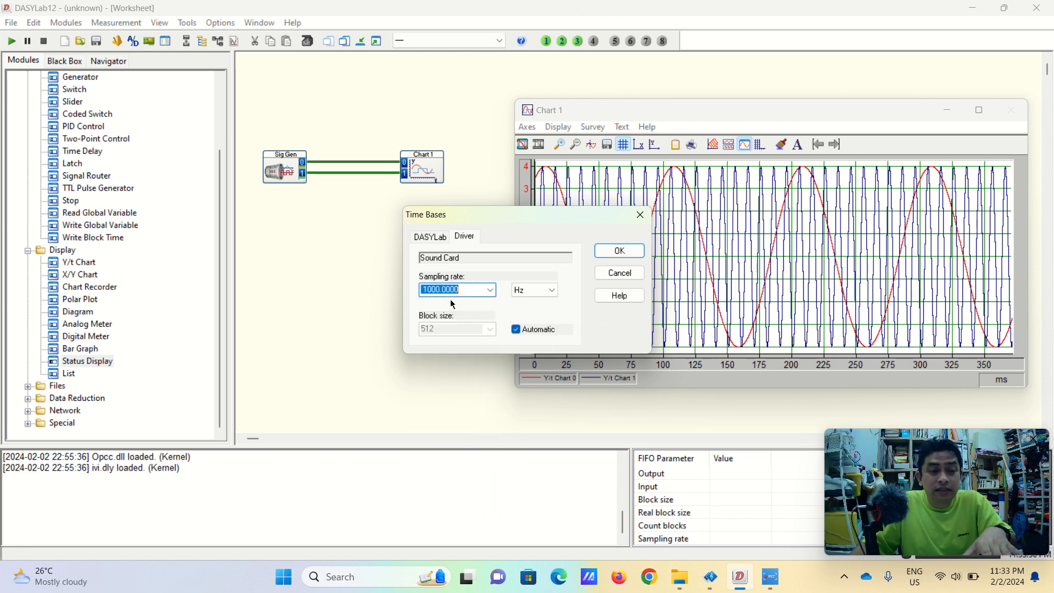
click(477, 291)
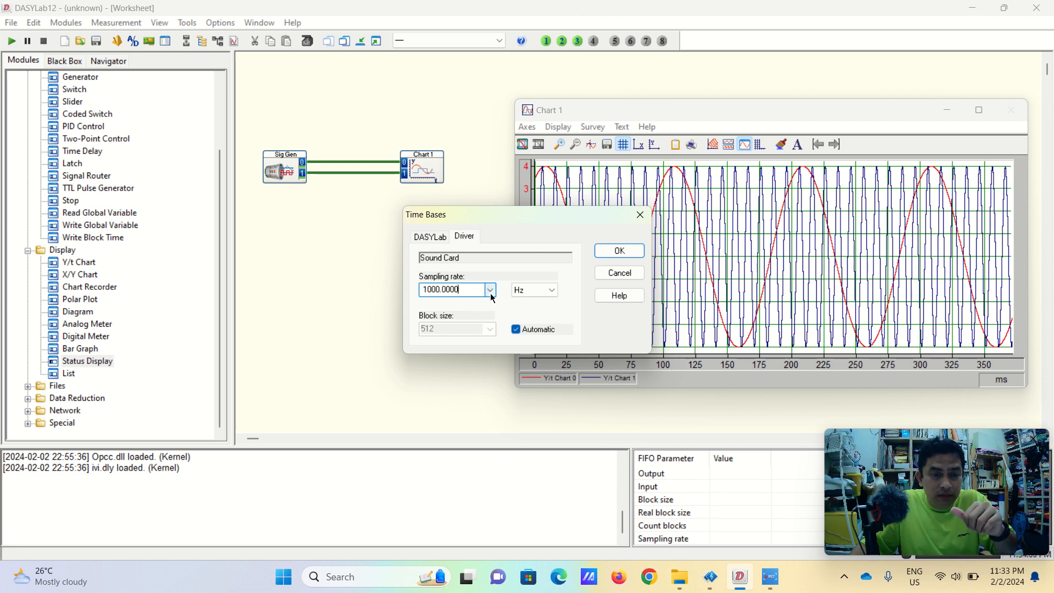
click(492, 294)
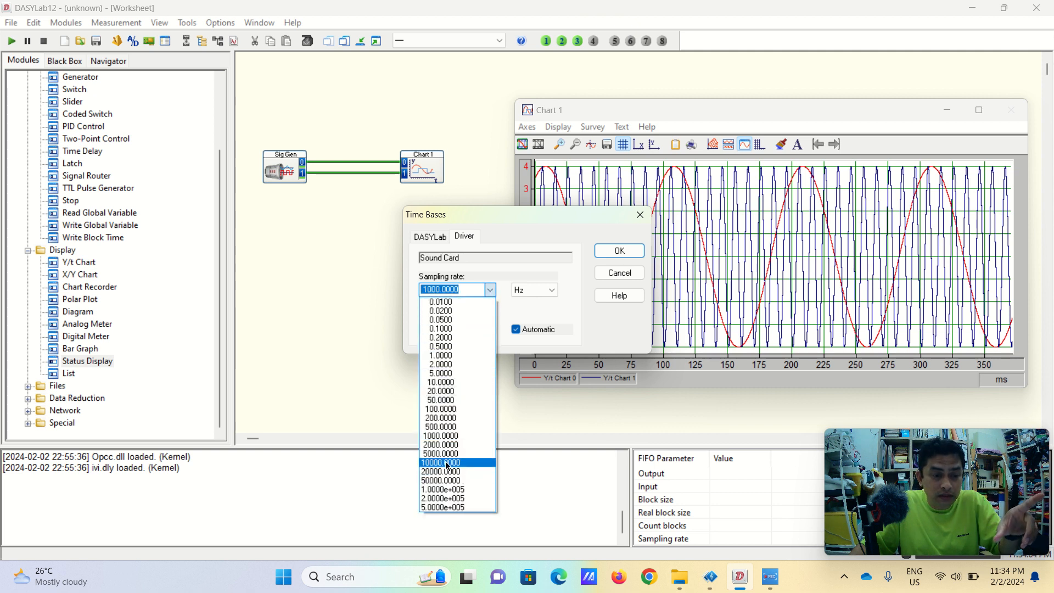
click(440, 462)
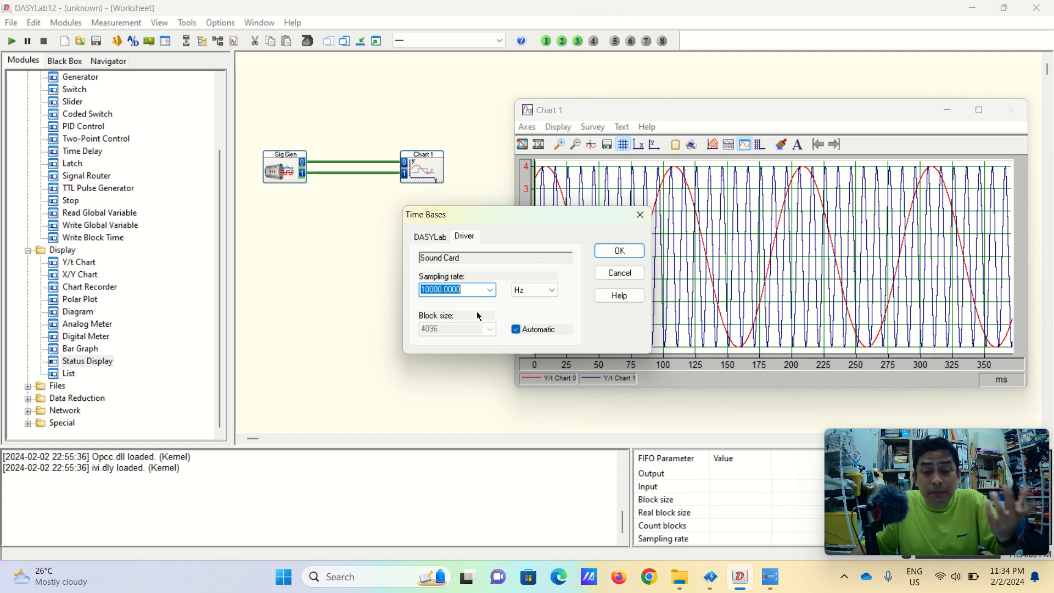
click(616, 254)
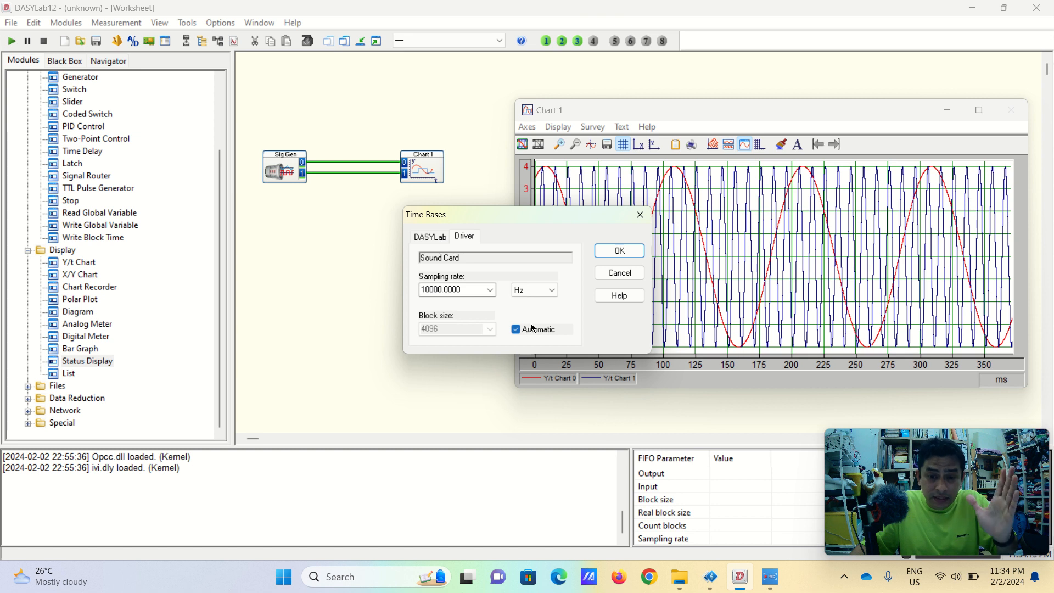
click(617, 253)
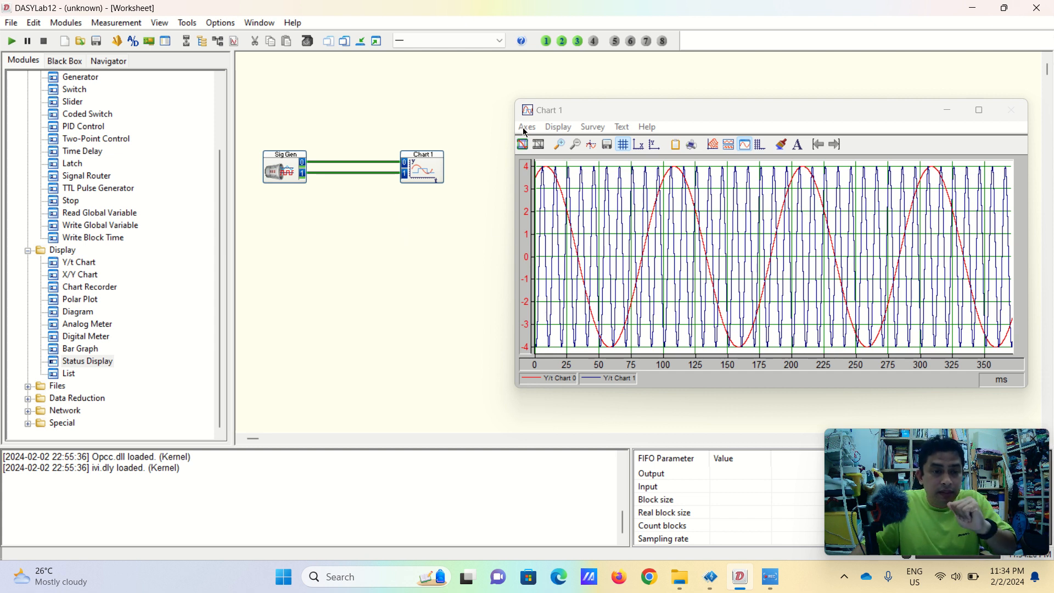
- Start the measurement and enlarge the Chart 1 window to full screen to view both waves
click(11, 41)
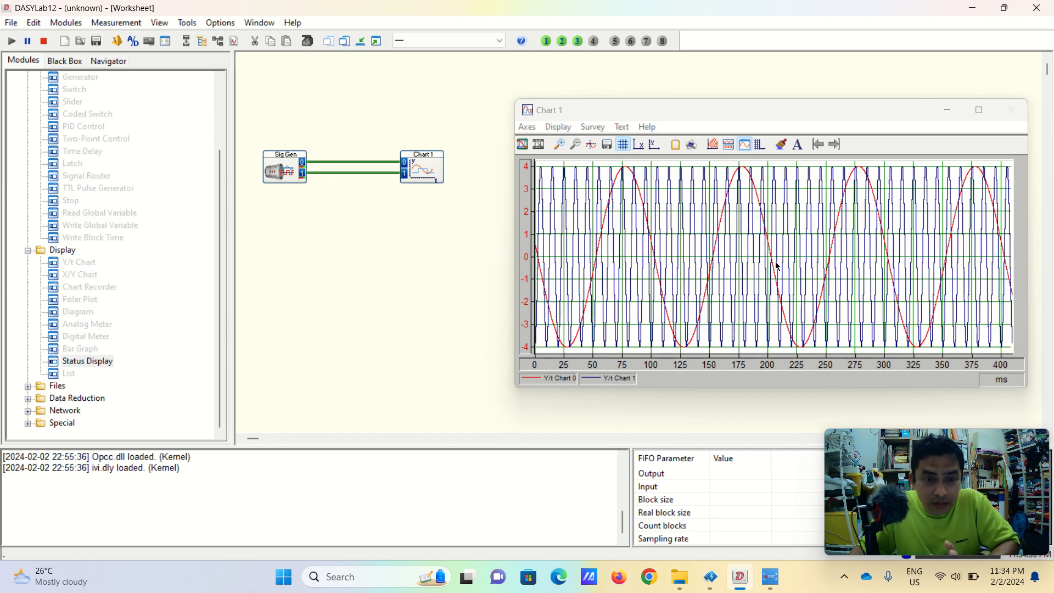
click(979, 110)
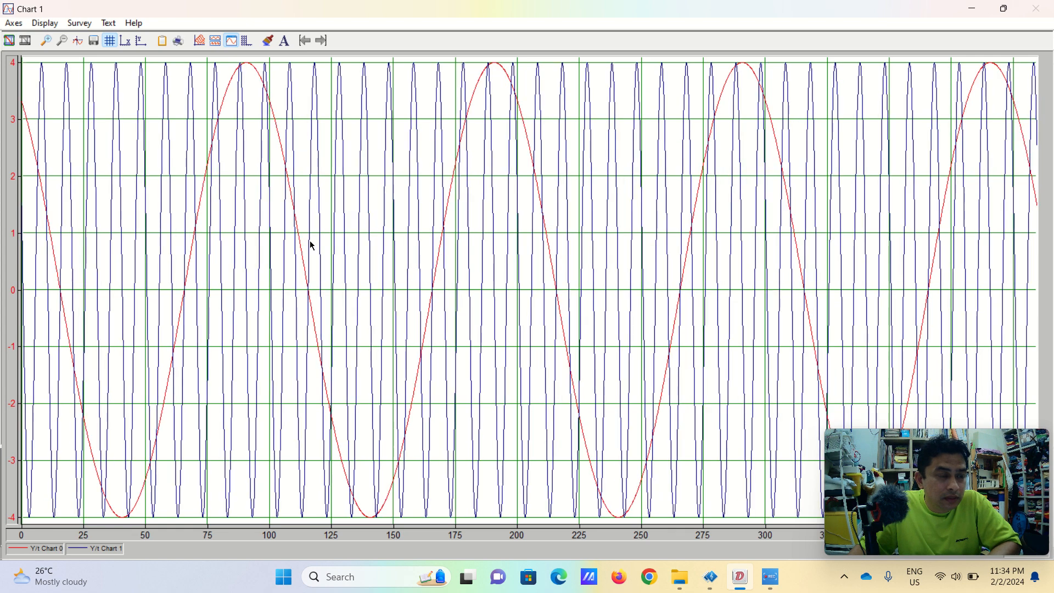
click(1004, 9)
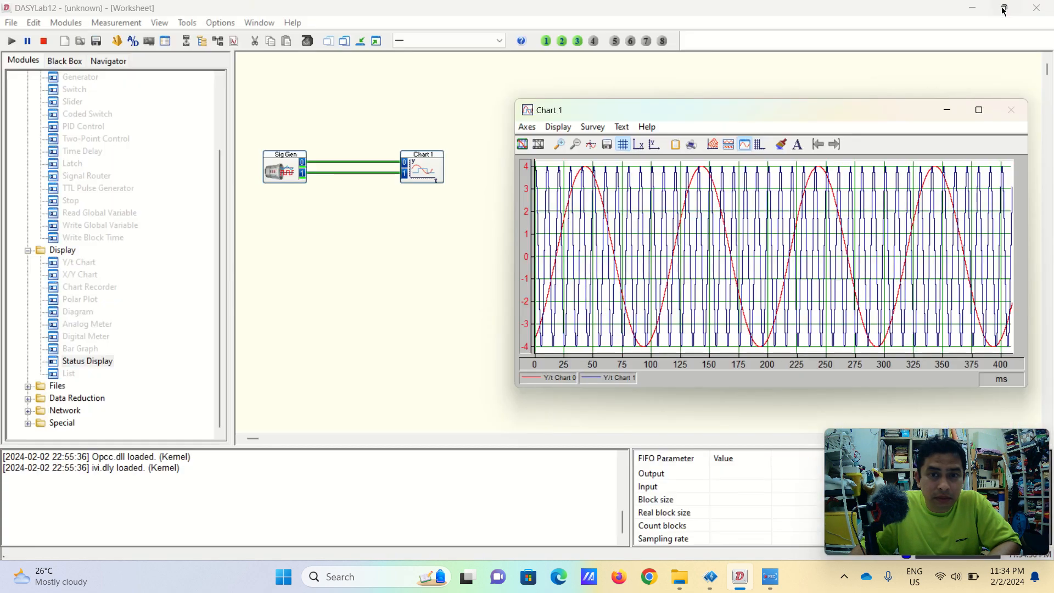
click(979, 110)
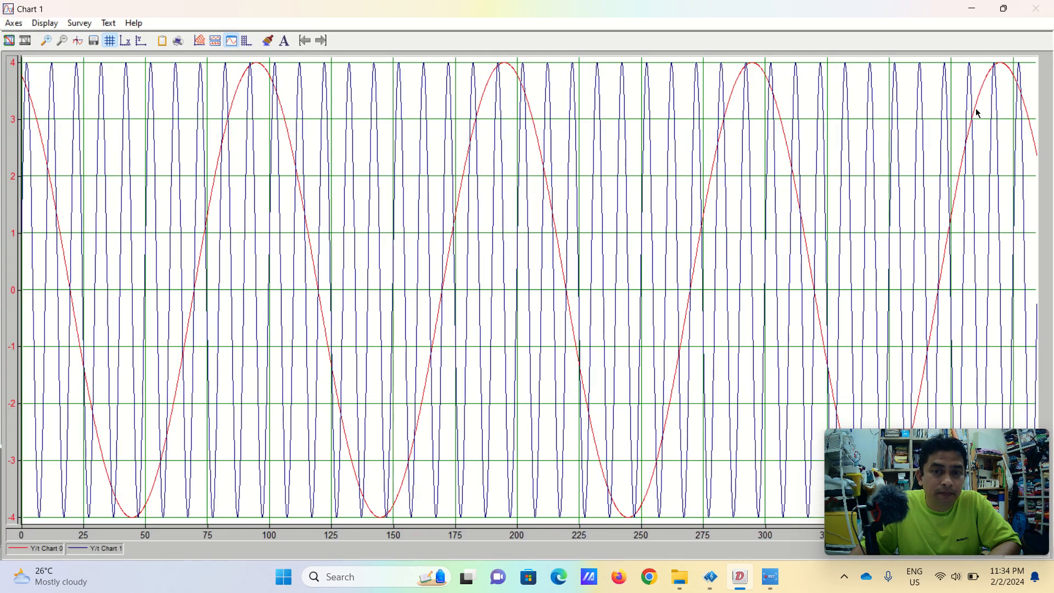
- Arrange the Chart 1 window side by side with the worksheet window, each filling half the screen
mouse_move(1003, 10)
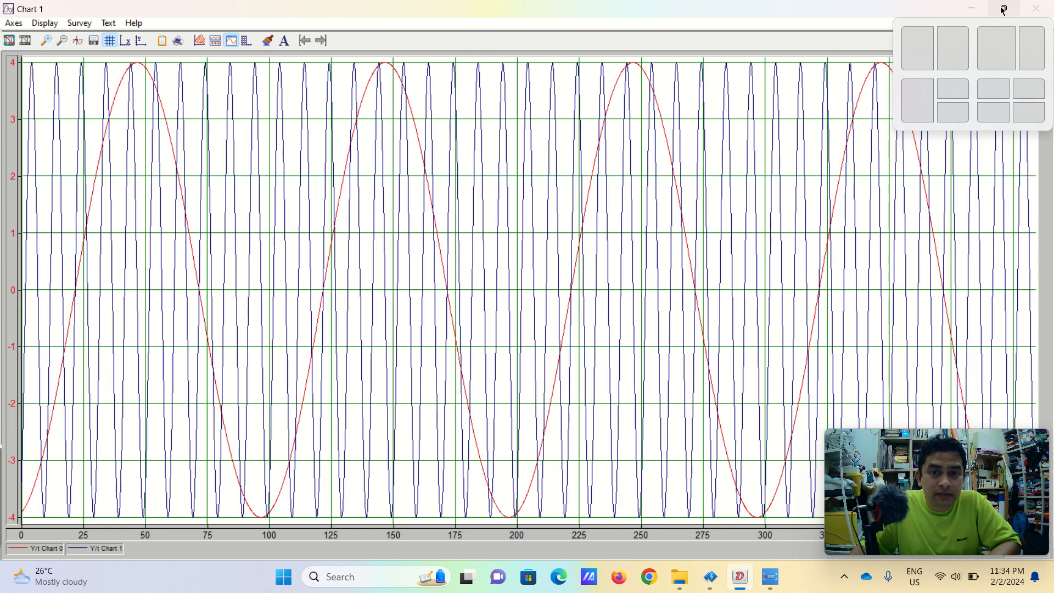
click(996, 48)
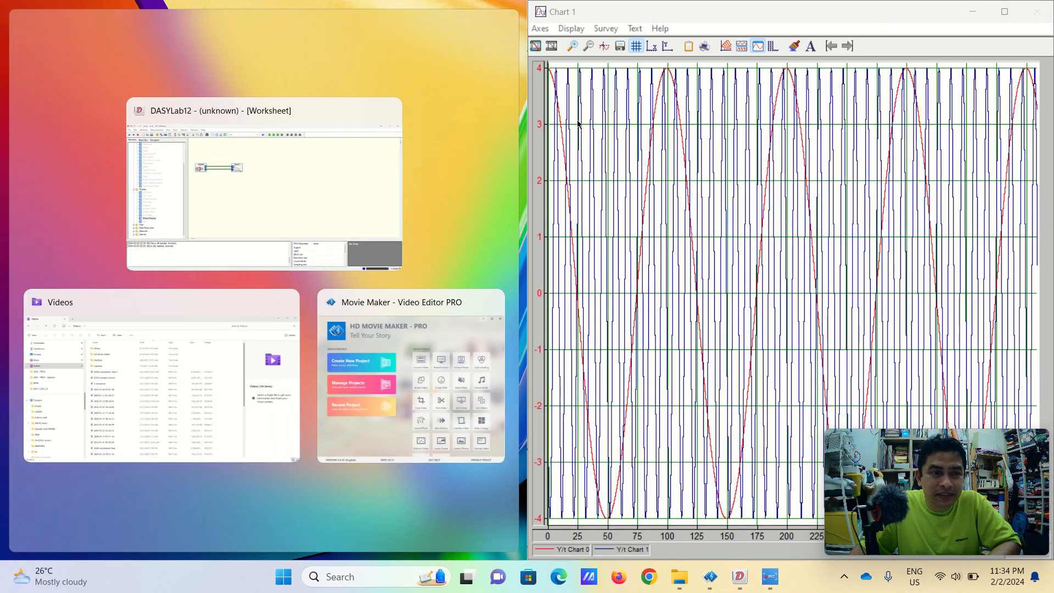
click(226, 197)
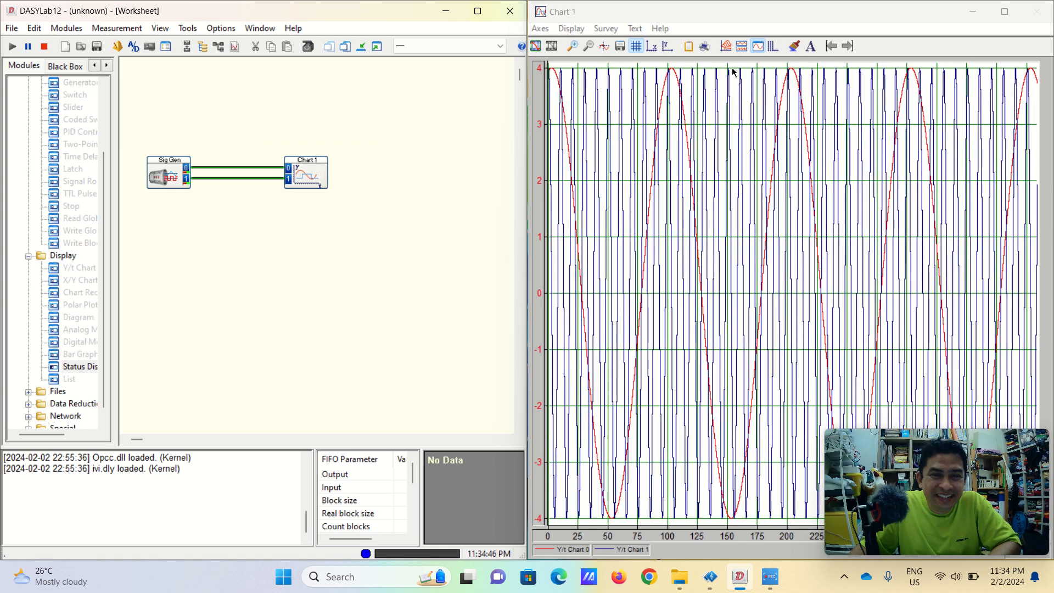
- Display the two channels of Chart 1 in separate stacked plots and stop the running measurement
click(741, 50)
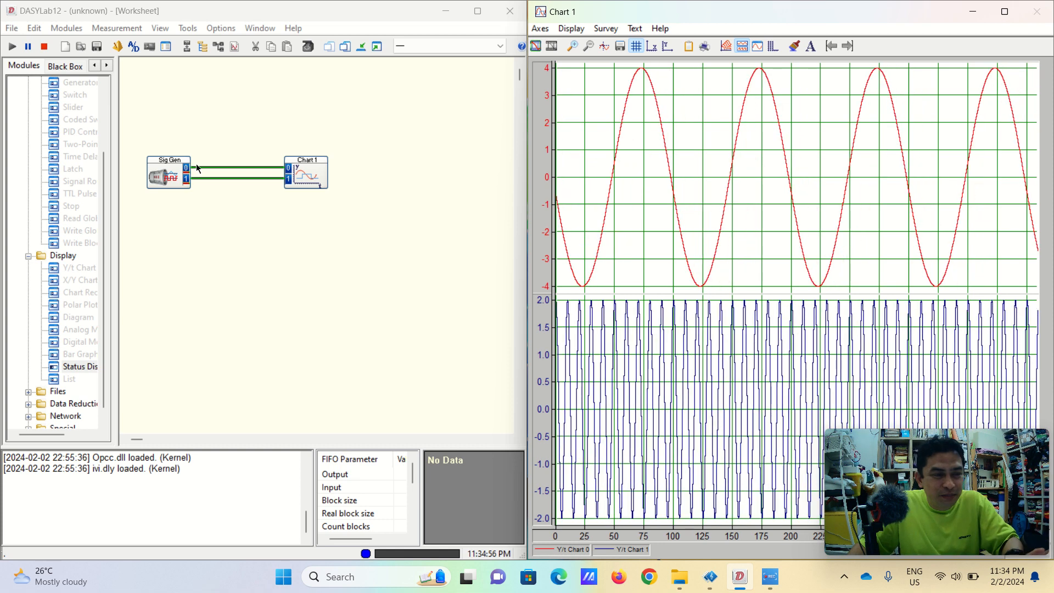
scroll(82, 165, up, 3)
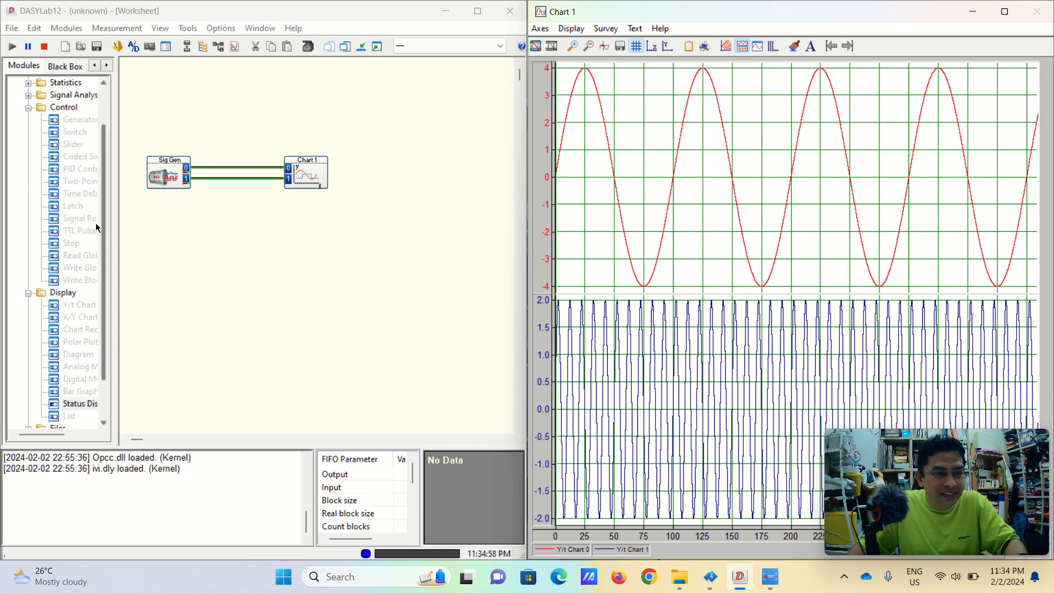
click(44, 46)
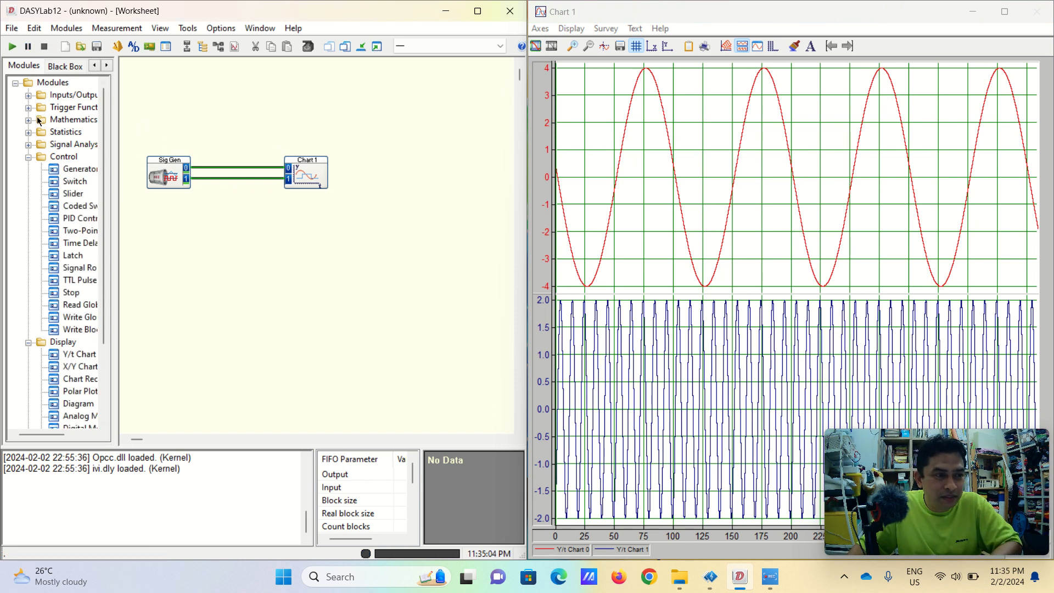
- Place a Driver Analog Input module below the signal generator, and briefly run and stop the measurement
click(28, 95)
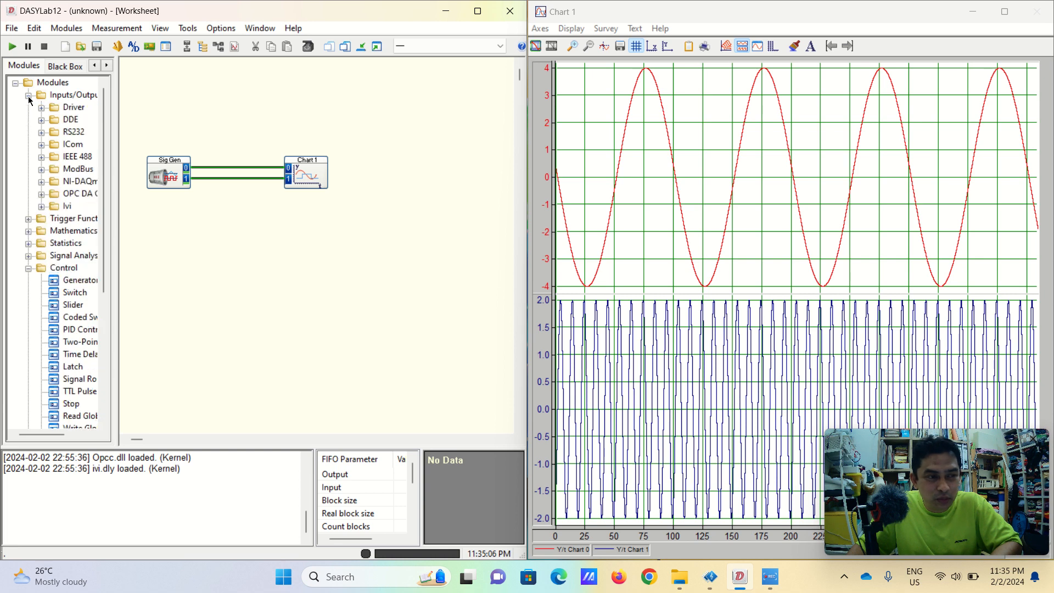
click(28, 95)
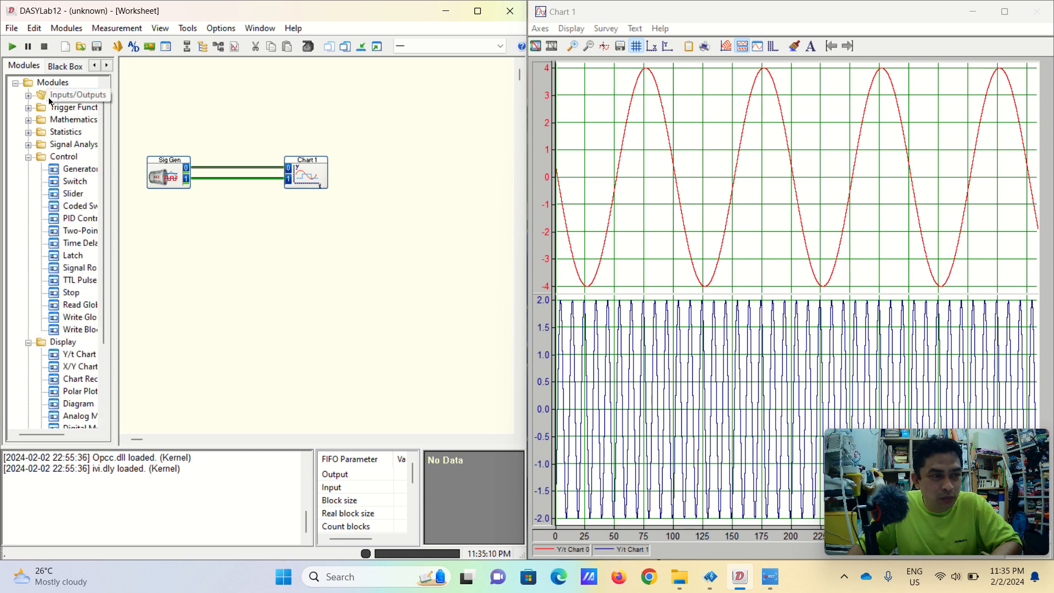
click(28, 96)
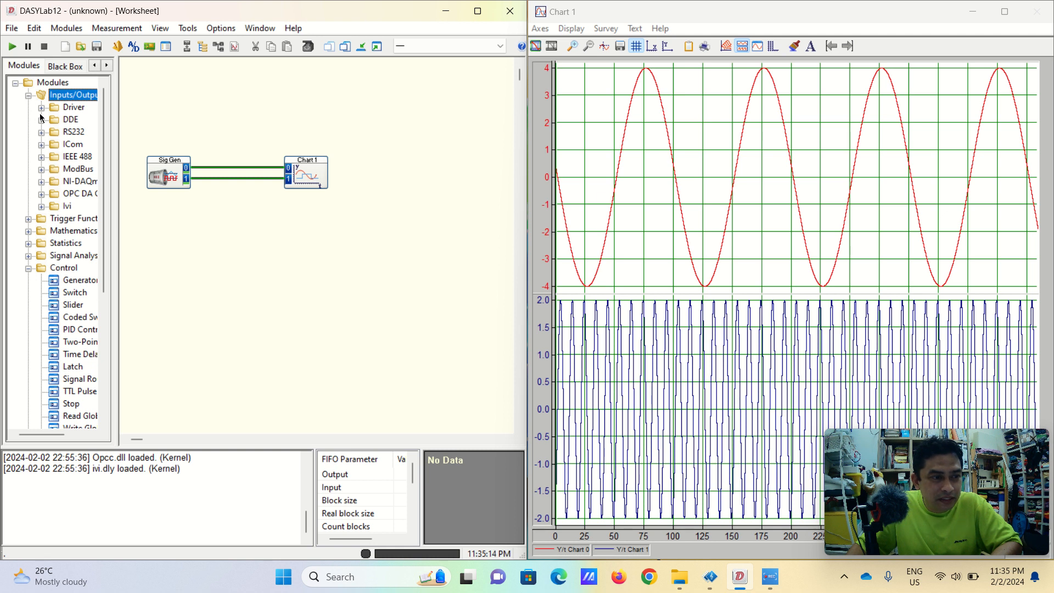
click(62, 110)
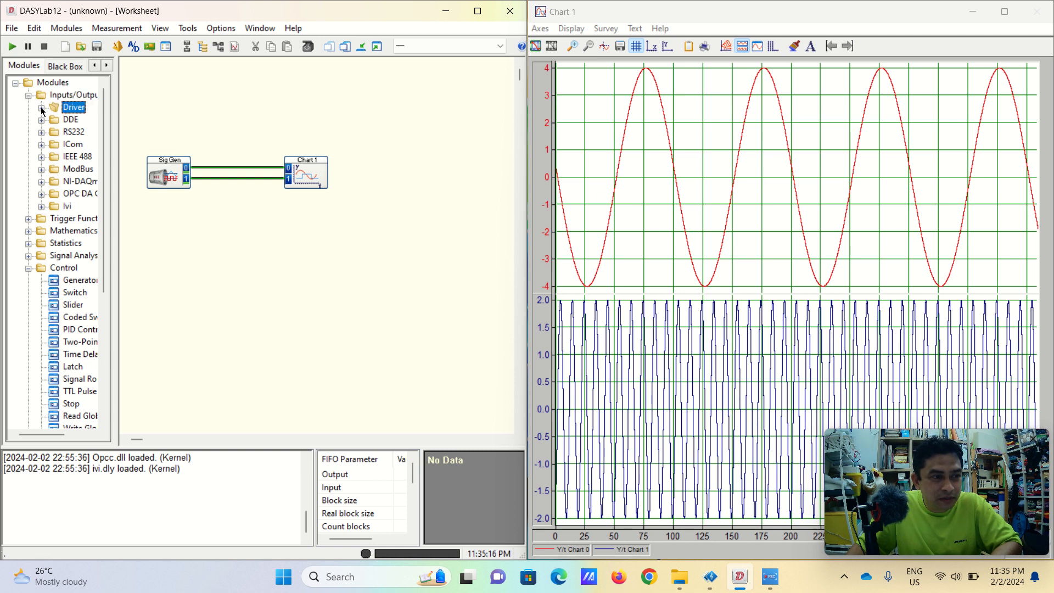
click(42, 109)
click(78, 125)
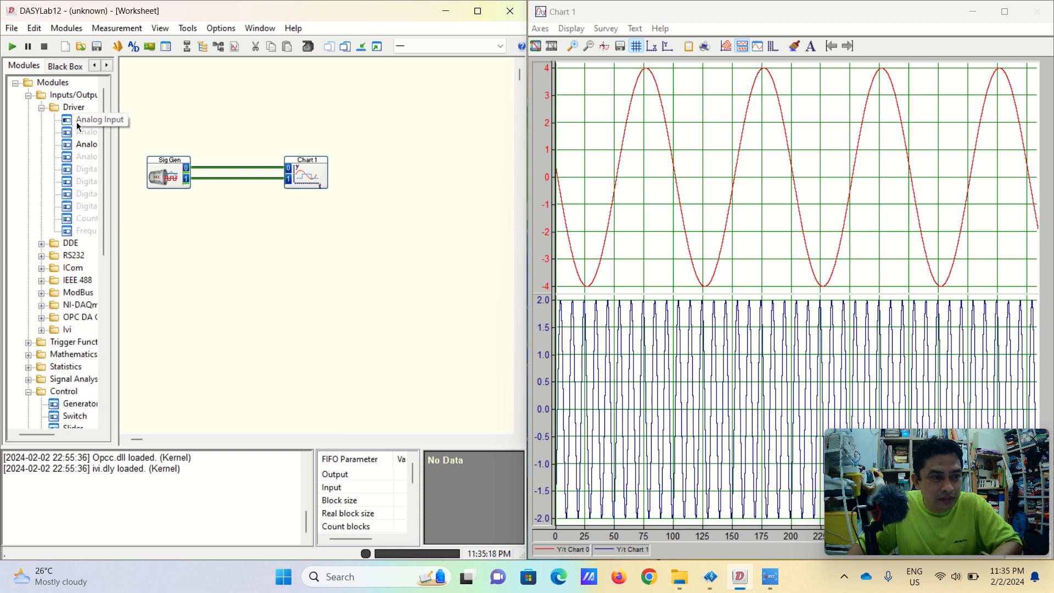
drag(78, 125, 175, 250)
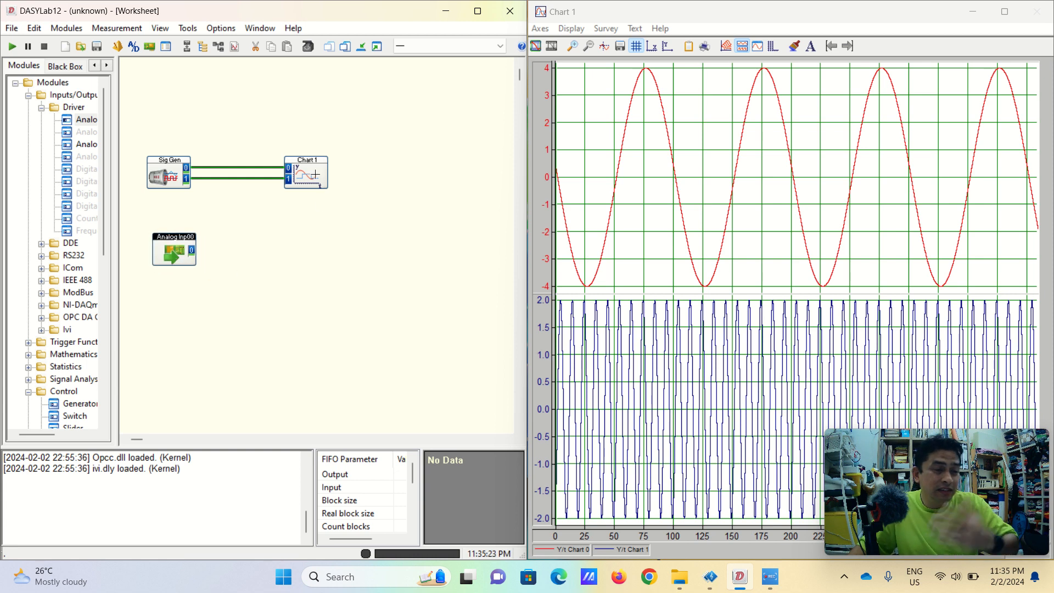
click(11, 47)
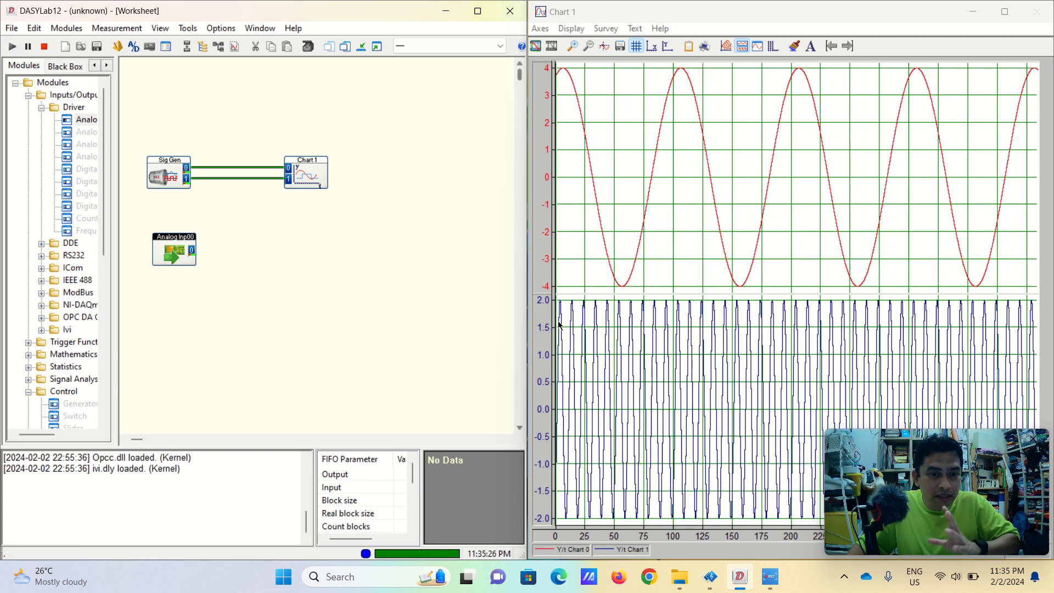
click(44, 46)
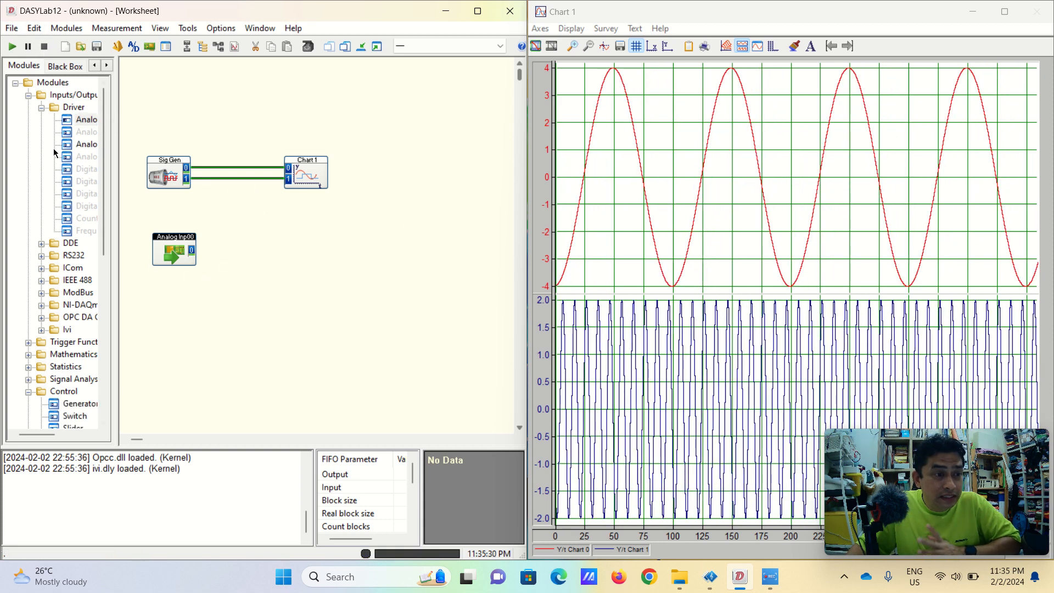
- Add a second Y/t Chart beside the Analog Input module, connect the two, and shift the chart farther away
scroll(47, 346, down, 1)
scroll(48, 343, down, 3)
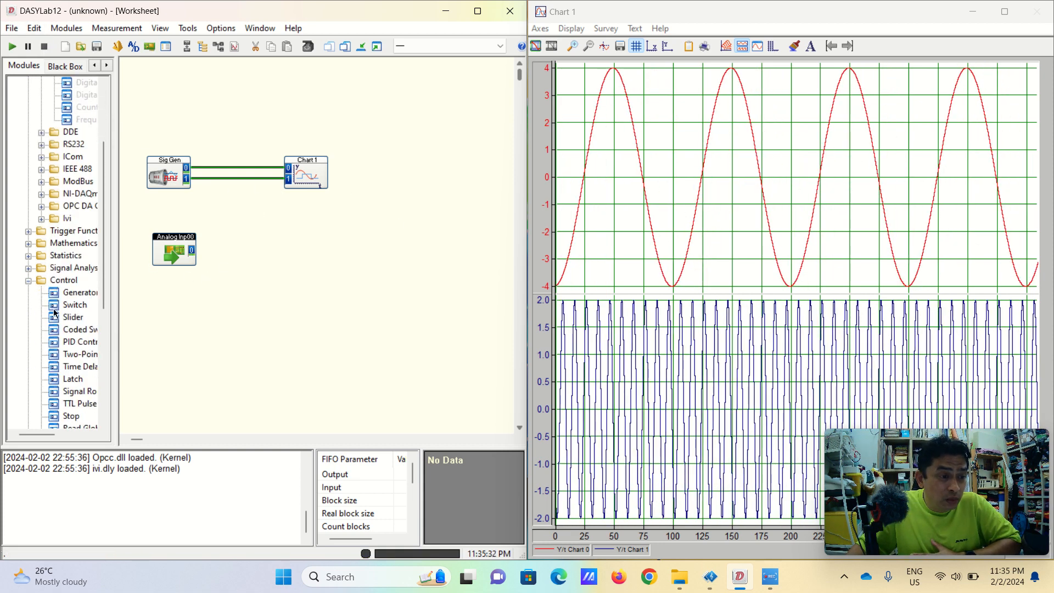
scroll(82, 313, down, 4)
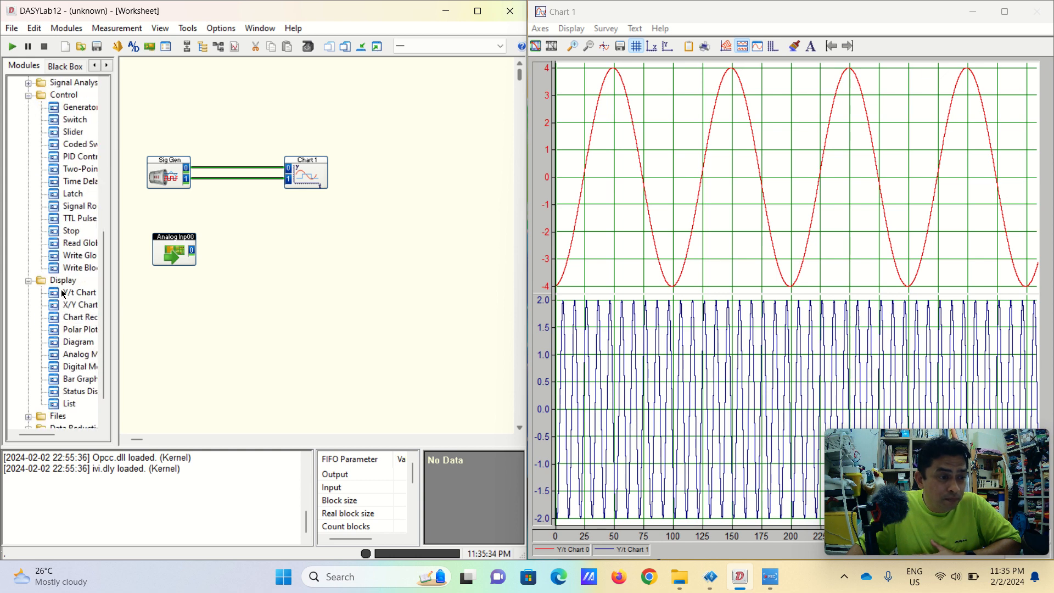
click(70, 294)
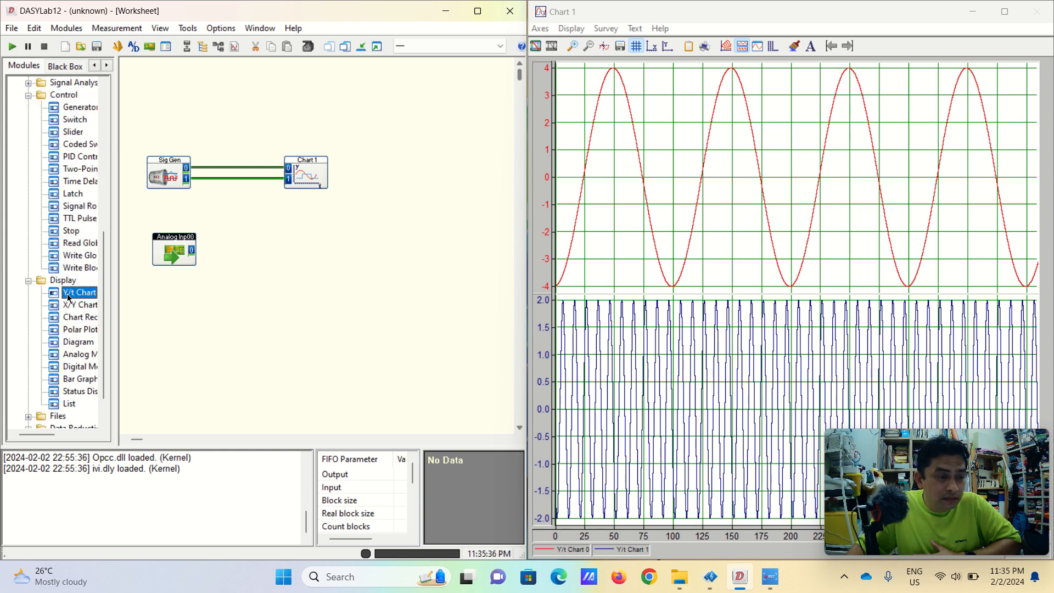
click(231, 237)
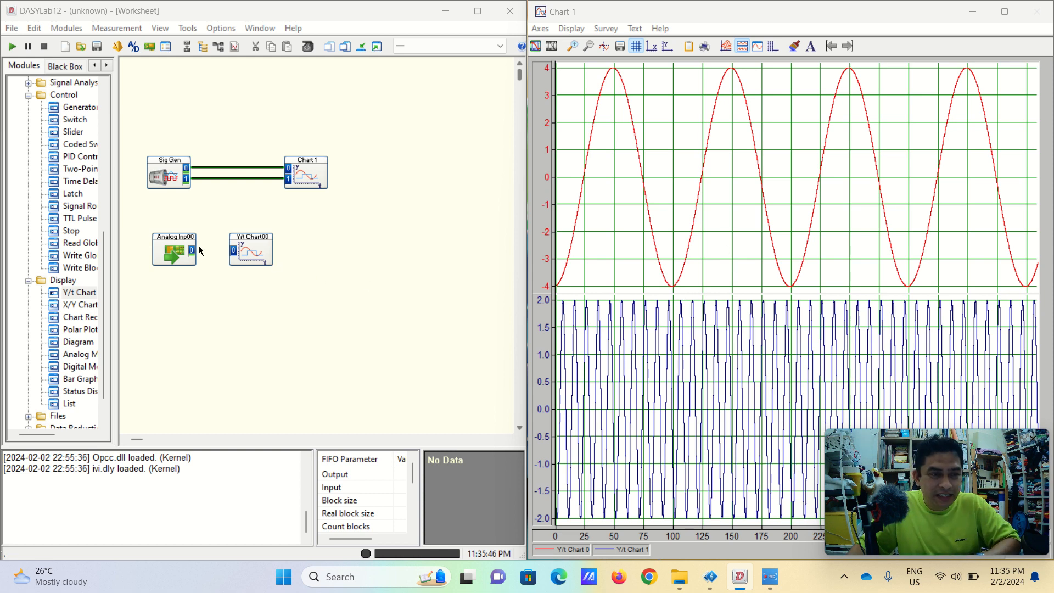
drag(191, 250, 233, 251)
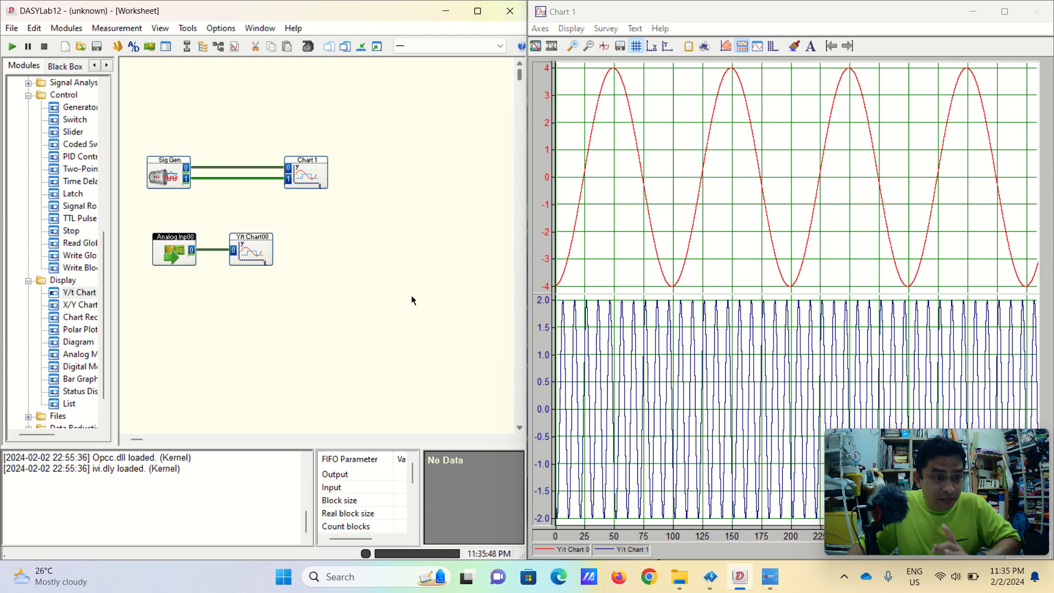
drag(245, 248, 279, 254)
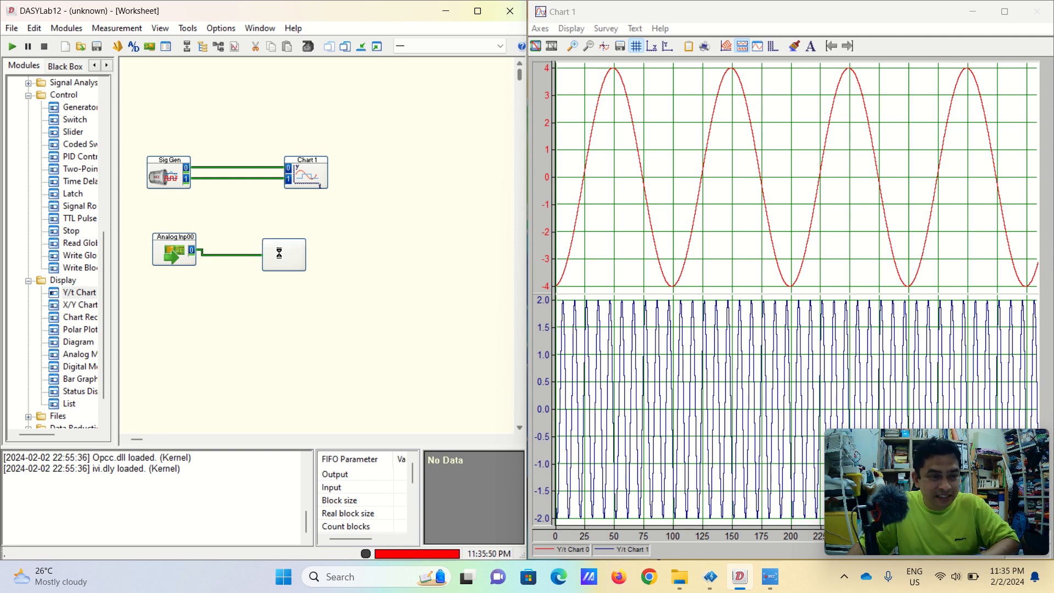
- Add a third input channel to Chart 1 and branch the Analog Input signal to it
double_click(306, 180)
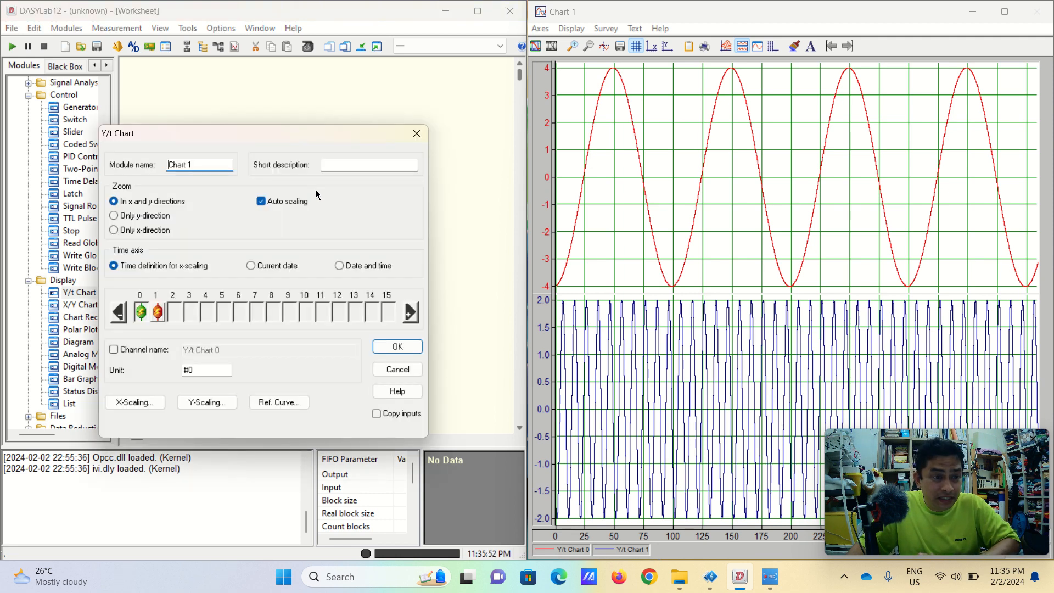
click(408, 317)
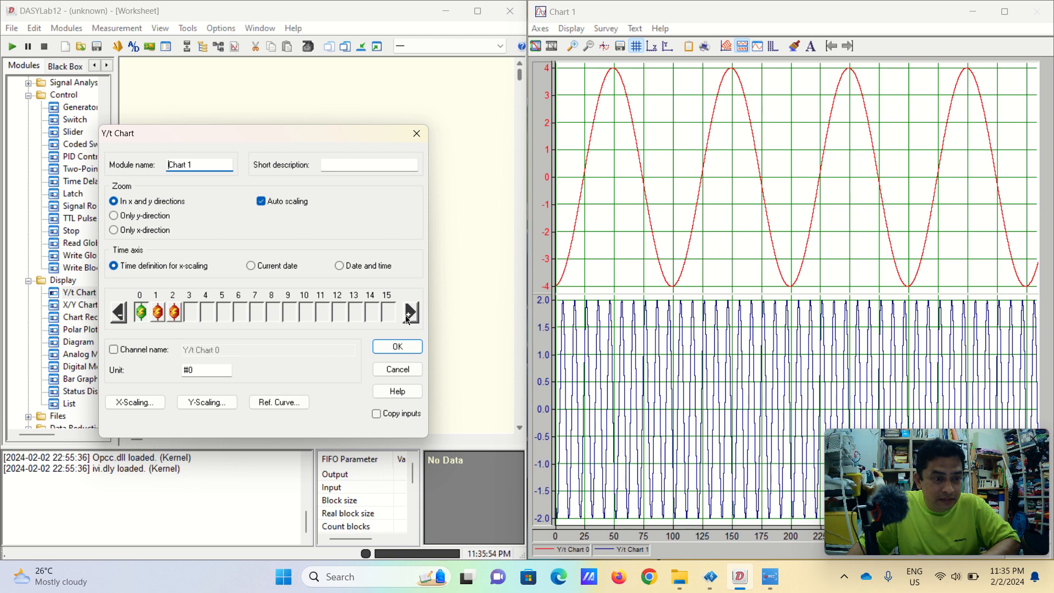
click(397, 347)
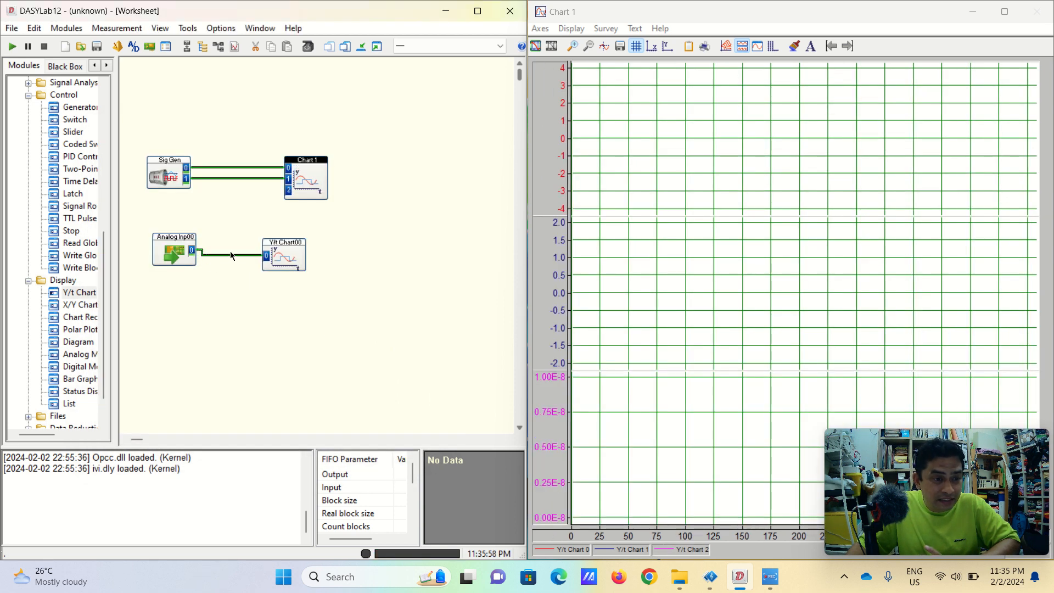
click(218, 254)
click(288, 189)
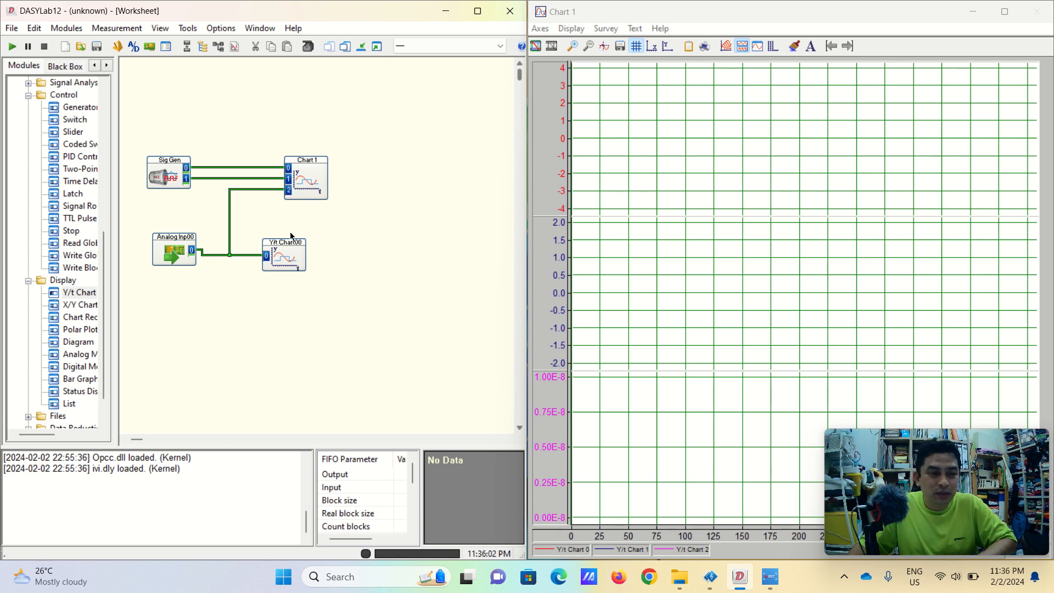
- Shift the second Y/t chart beneath Chart 1, name it "Chart 2" and give it the short description "Sound signal"
mouse_move(290, 266)
mouse_down()
mouse_move(323, 266)
mouse_move(309, 267)
mouse_up()
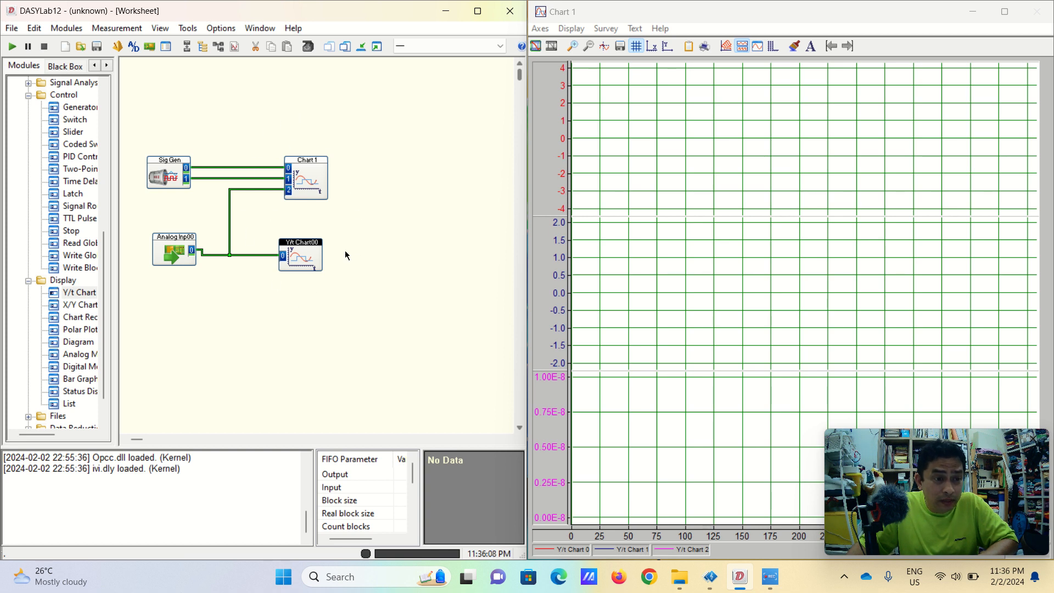
click(297, 180)
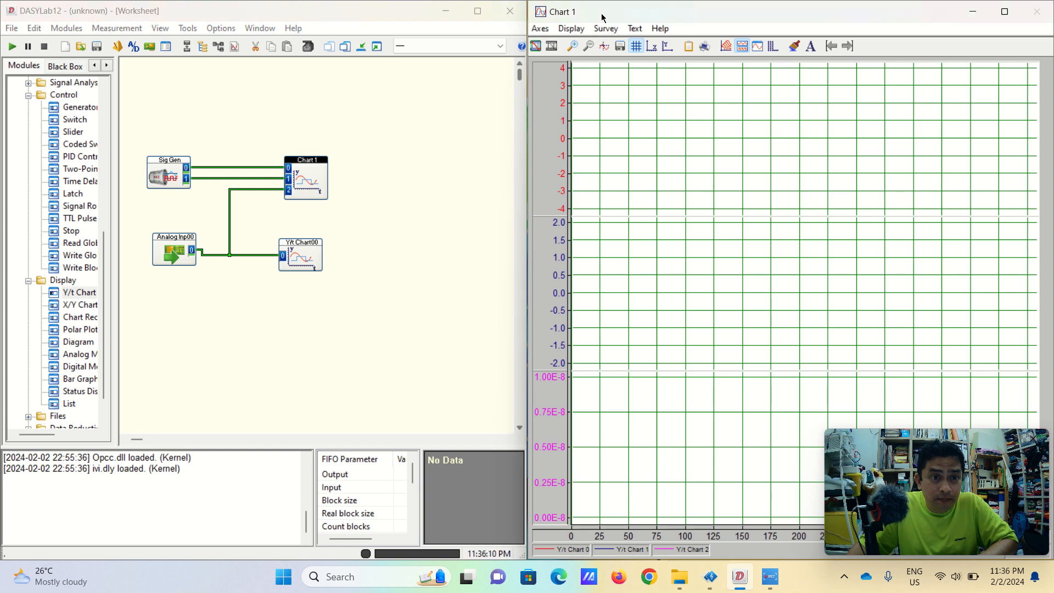
double_click(303, 254)
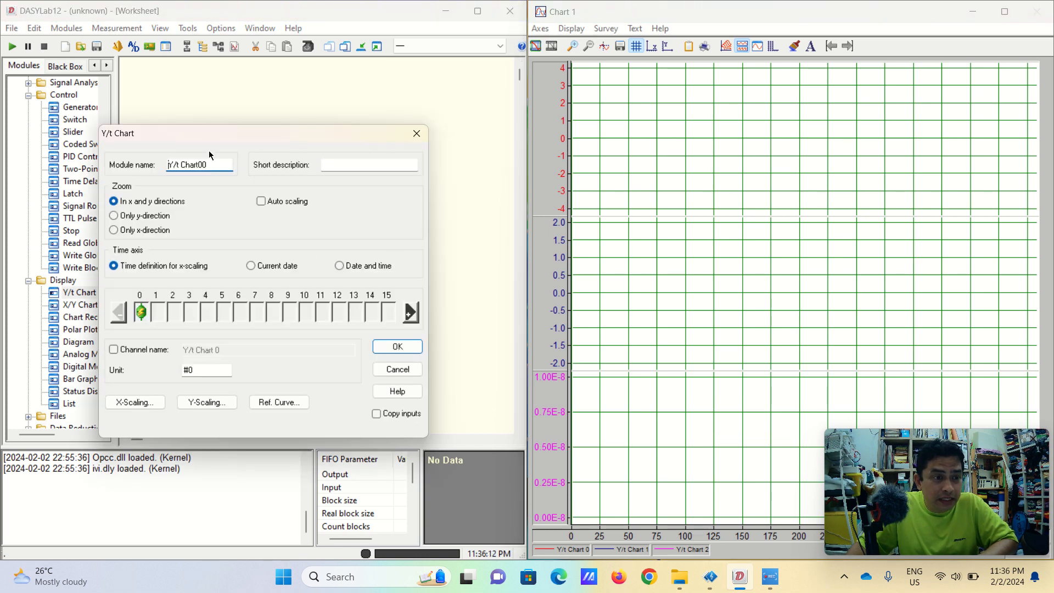
drag(211, 164, 167, 164)
text(Chart 2)
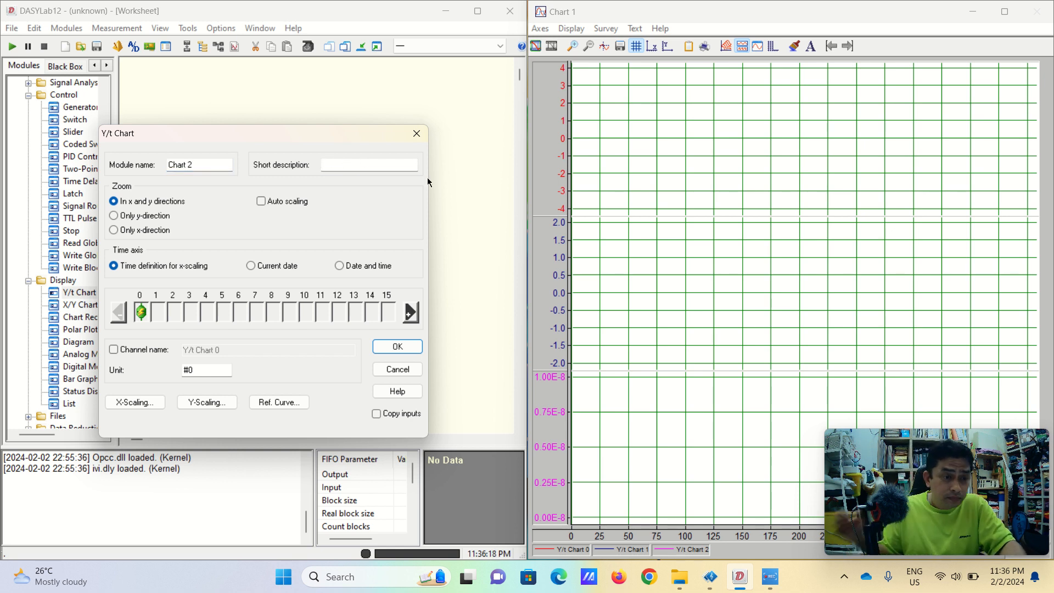
text(Son)
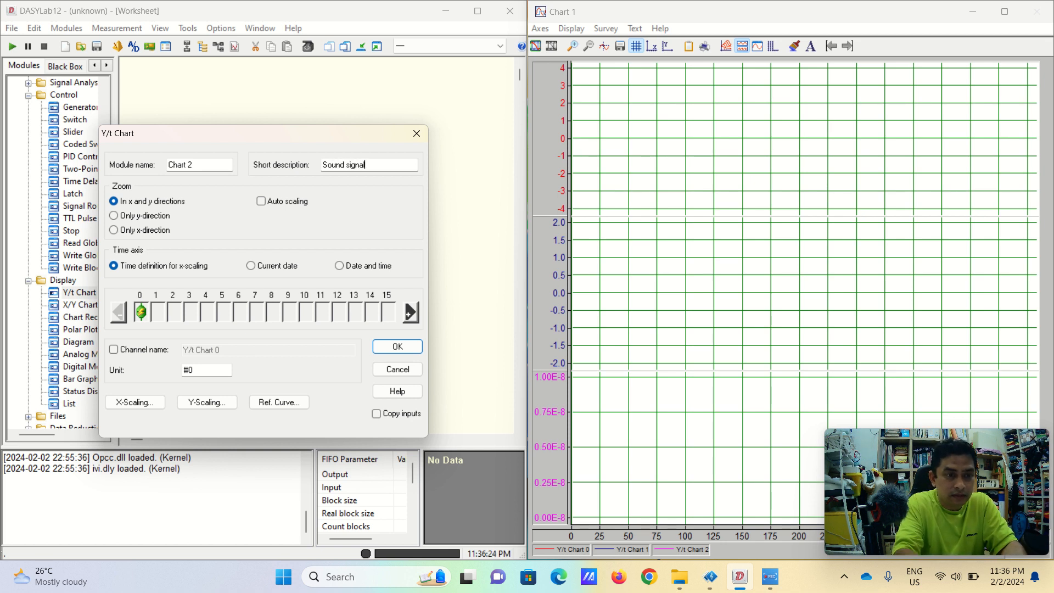
click(384, 347)
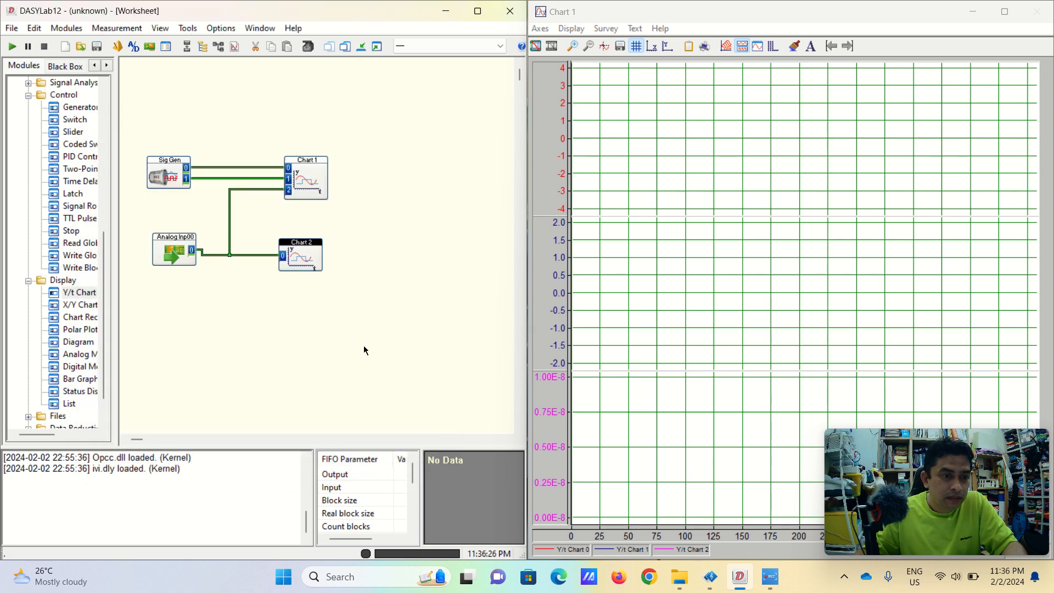
- Start the measurement to plot the analog input together with both generated waves in the Chart 1 window
click(314, 175)
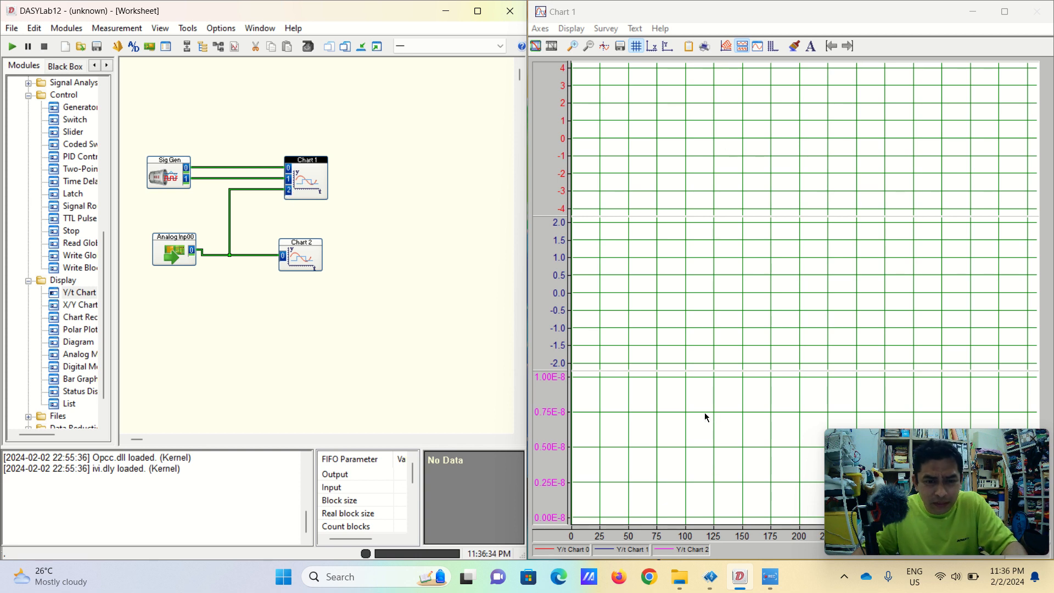
click(695, 161)
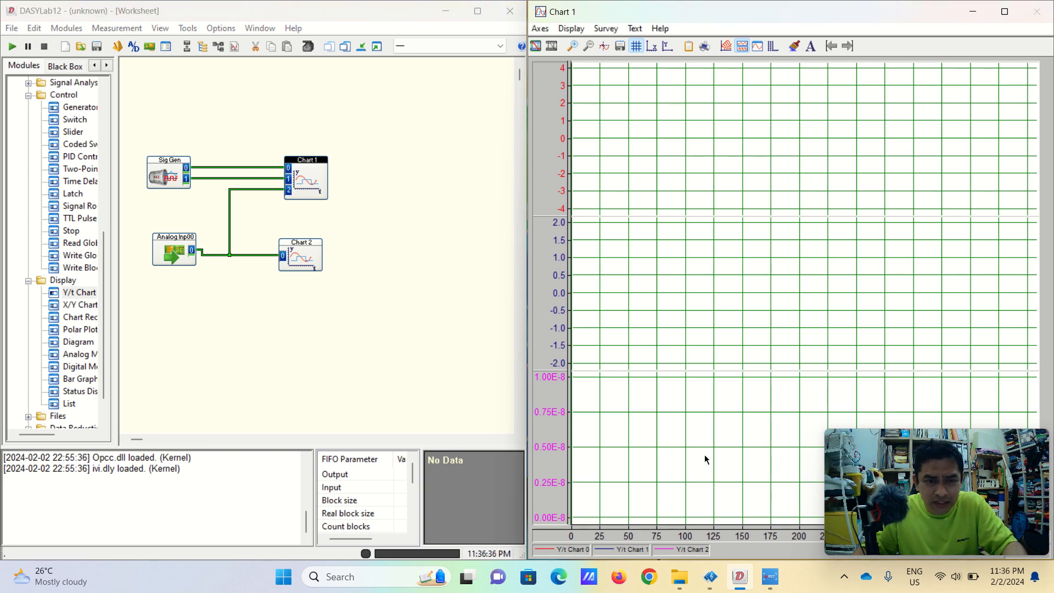
click(12, 47)
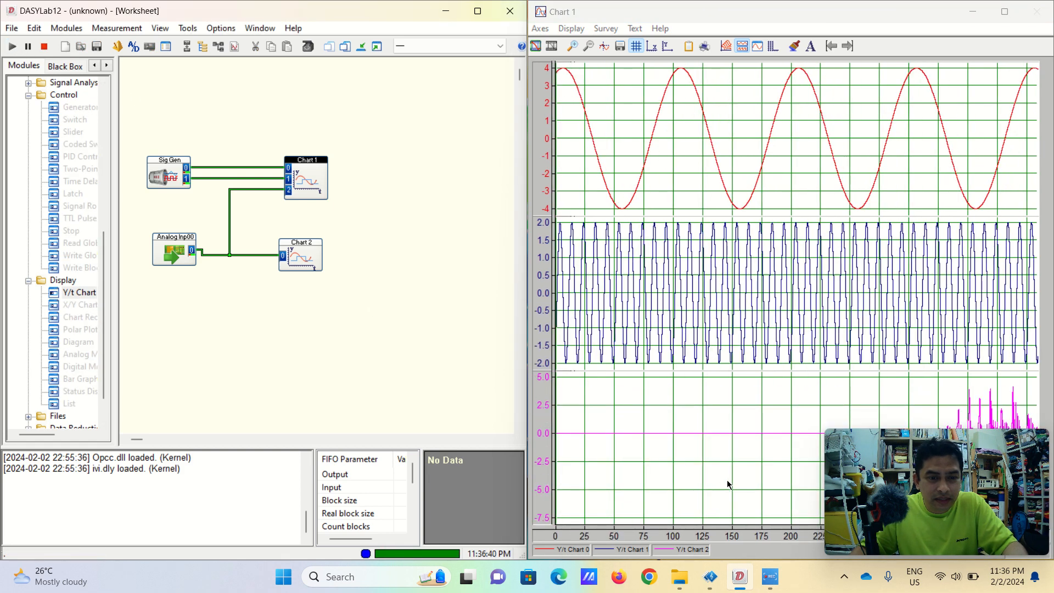